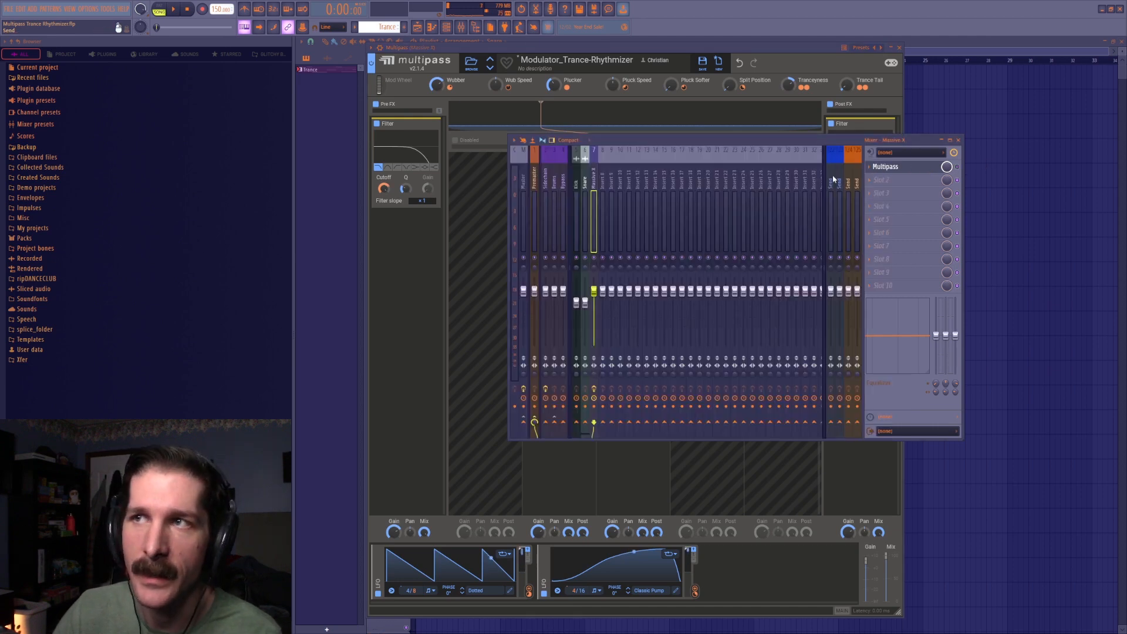
Play the project briefly, close the mixer, and audition the Multipass Trance-Rhythmizer patch
{"action": "key", "text": "space"}
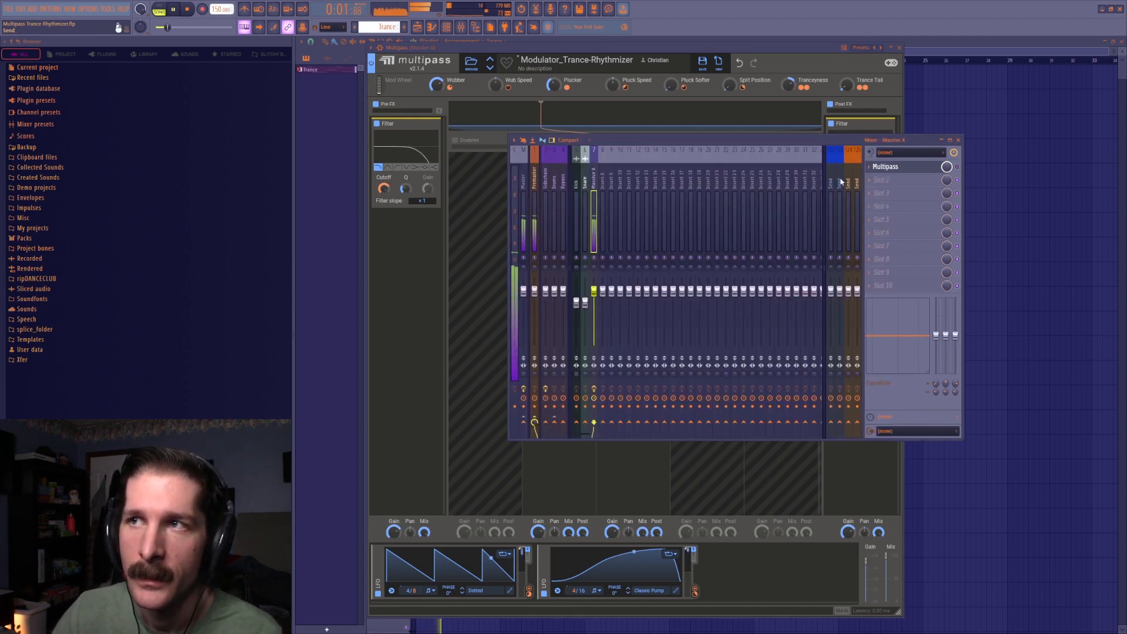
{"action": "key", "text": "space"}
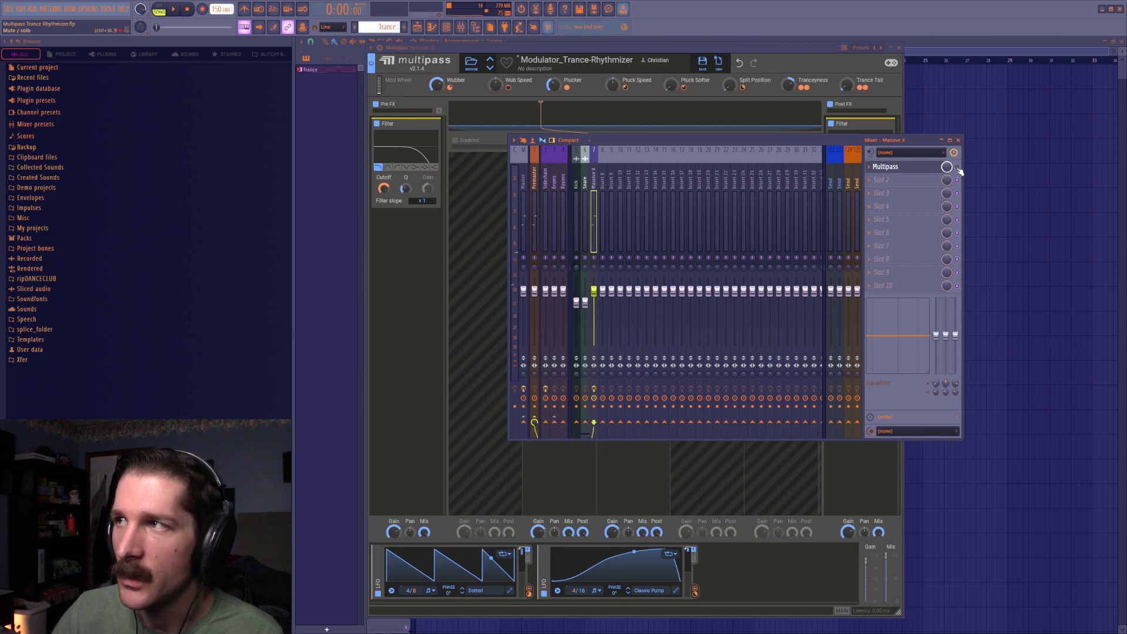
{"action": "left_click", "coordinate": [958, 141]}
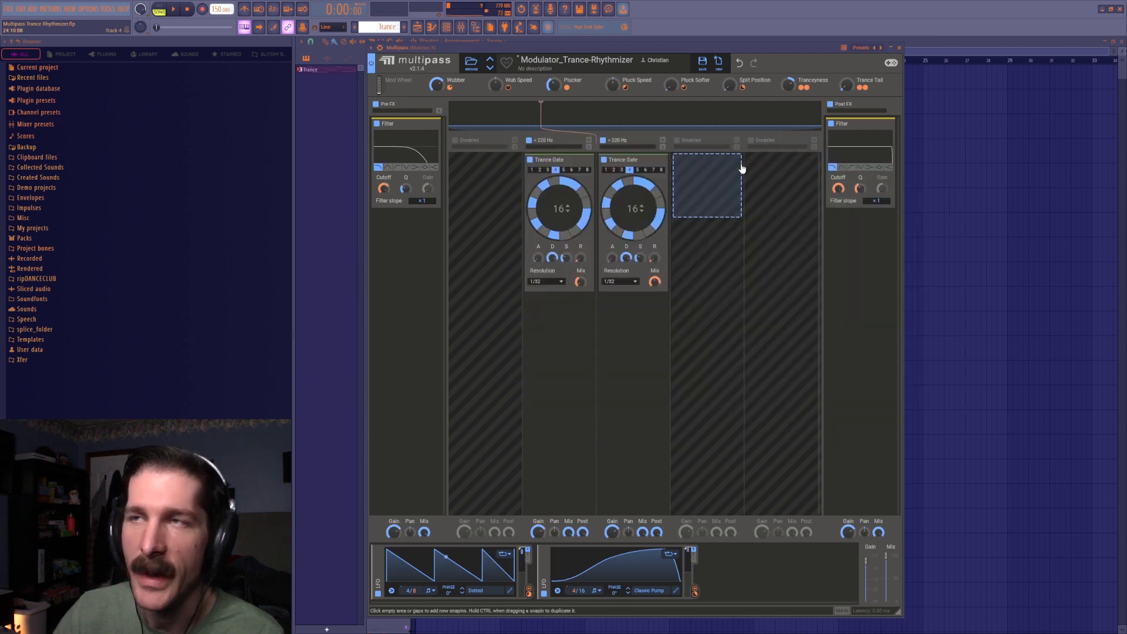
{"action": "key", "text": "space"}
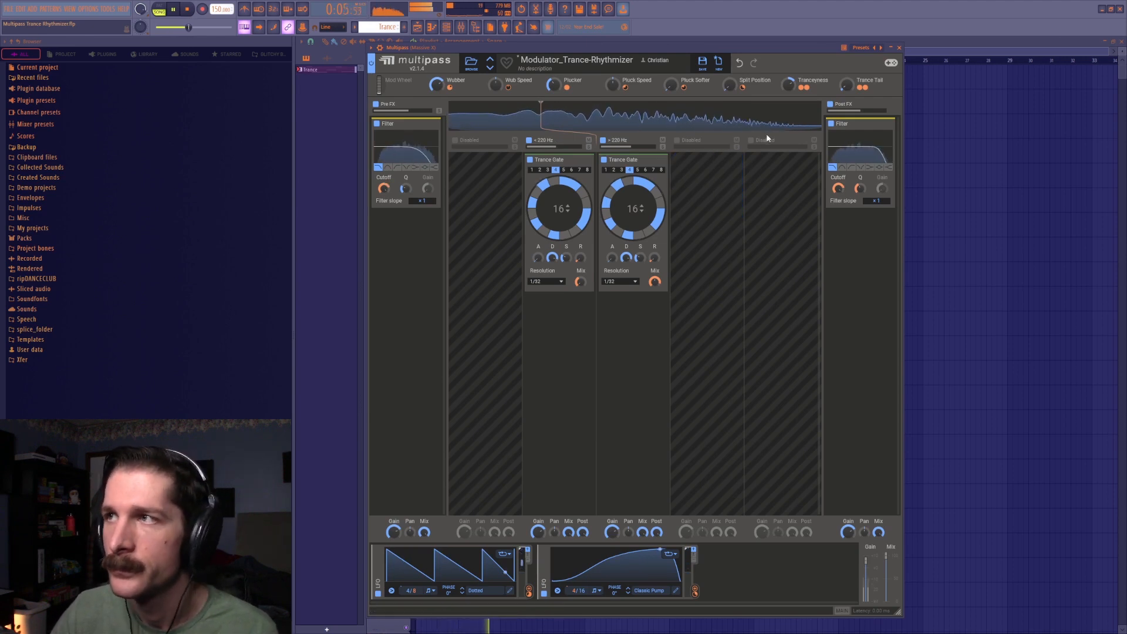
{"action": "key", "text": "space"}
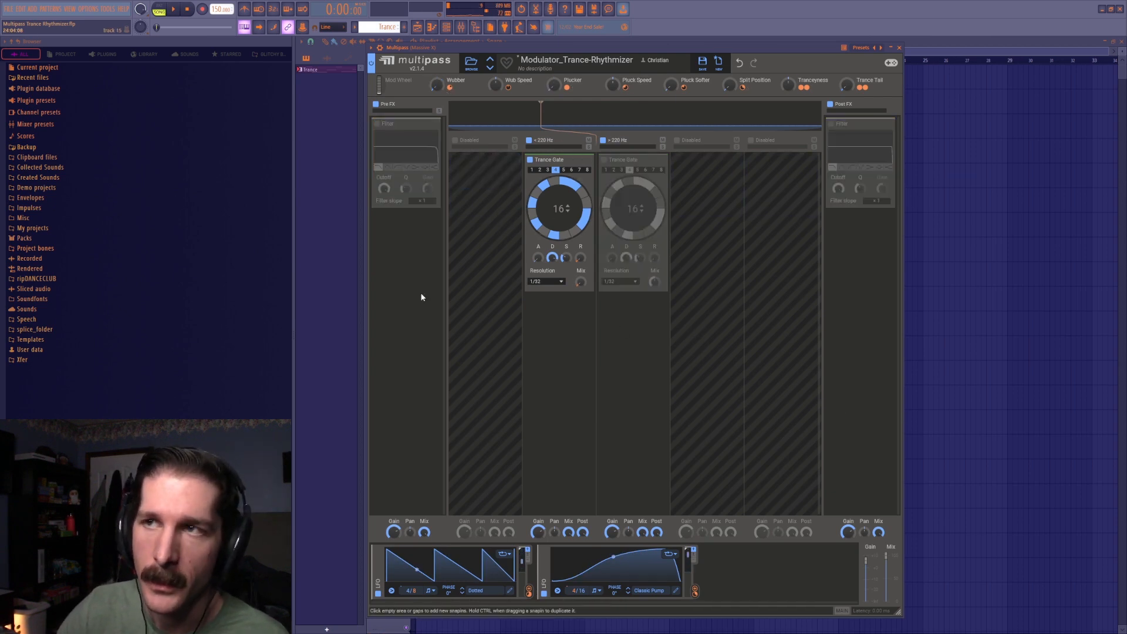
Look through the user and factory presets of the low band's Trance Gate and close the preset browser
{"action": "left_click", "coordinate": [574, 160]}
{"action": "left_click", "coordinate": [527, 171]}
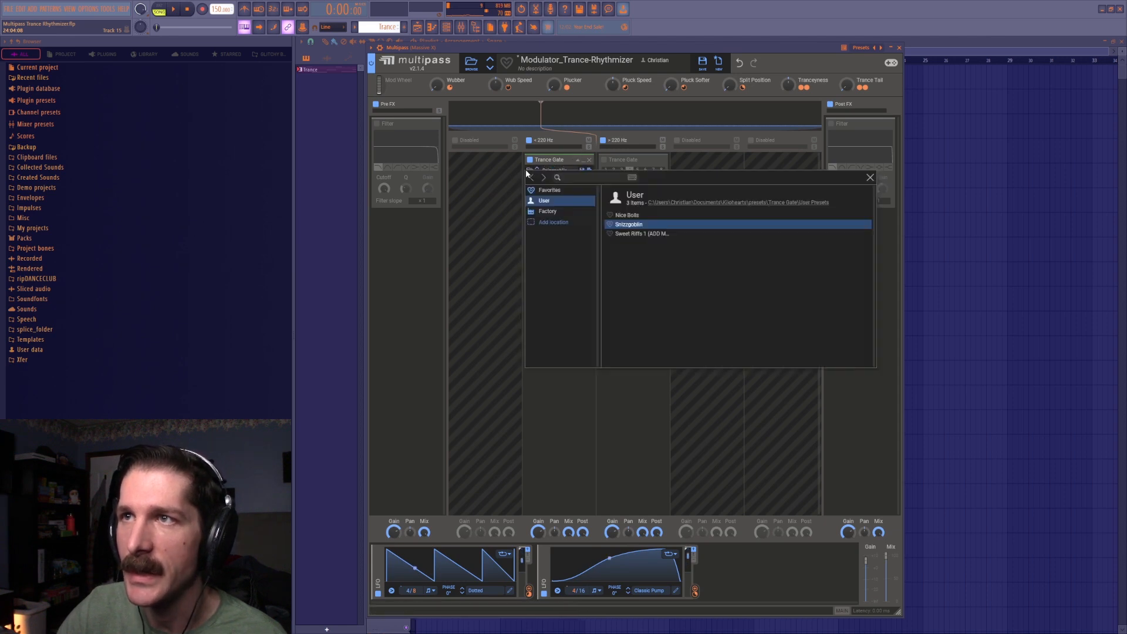
{"action": "left_click", "coordinate": [564, 212]}
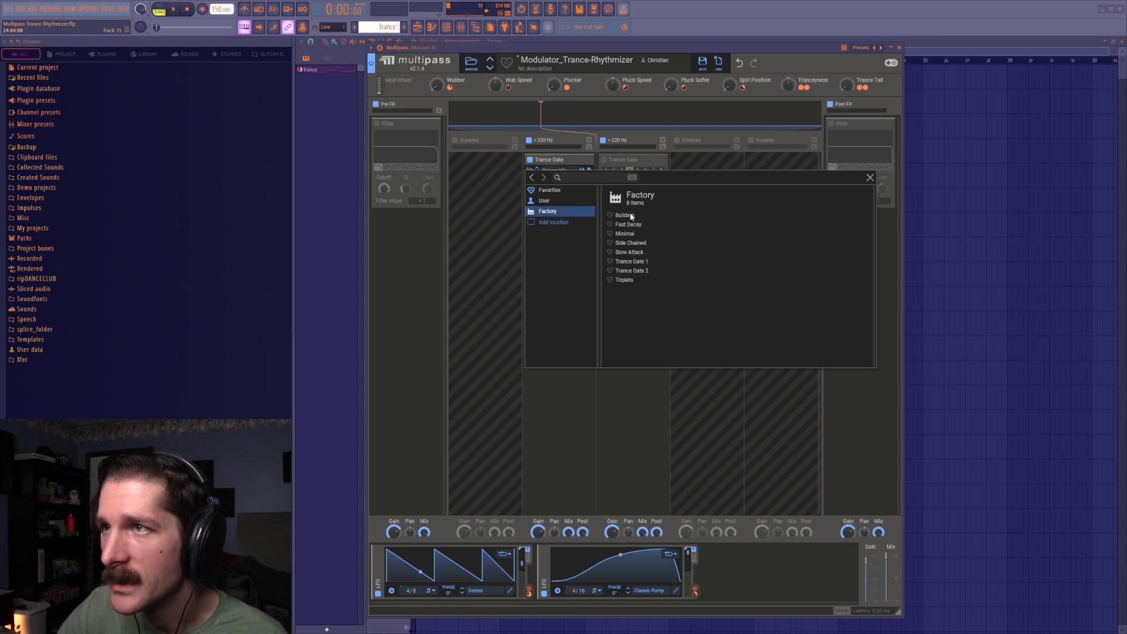
{"action": "left_click", "coordinate": [870, 177]}
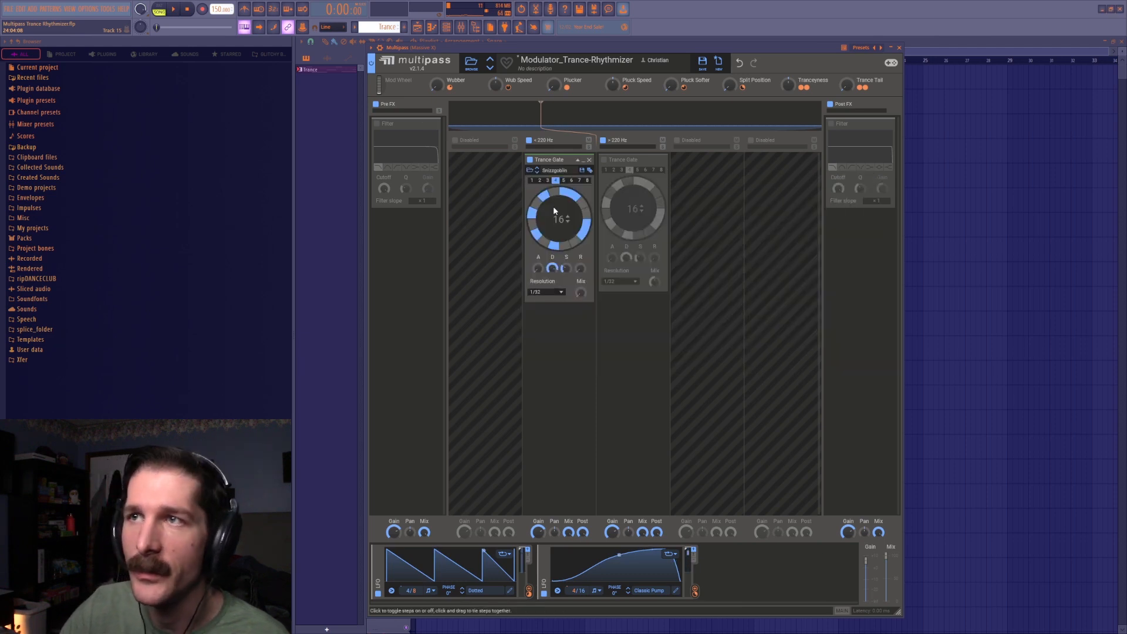
Audition the low band's Trance Gate with pattern 1 and pattern 3, and collapse its preset row
{"action": "left_click", "coordinate": [531, 181]}
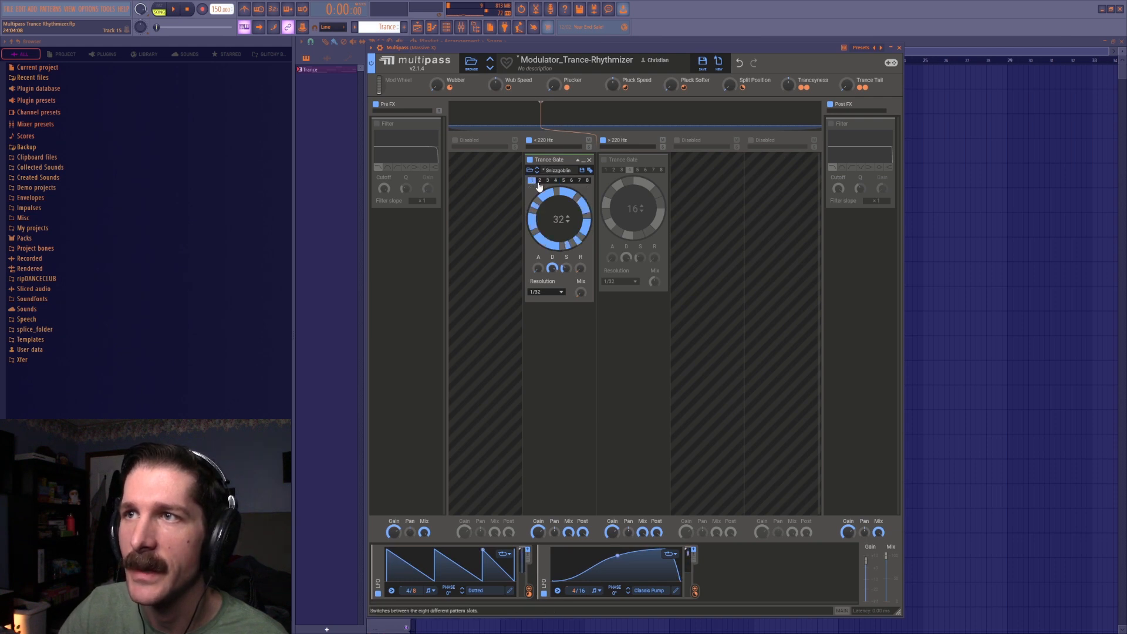
{"action": "key", "text": "space"}
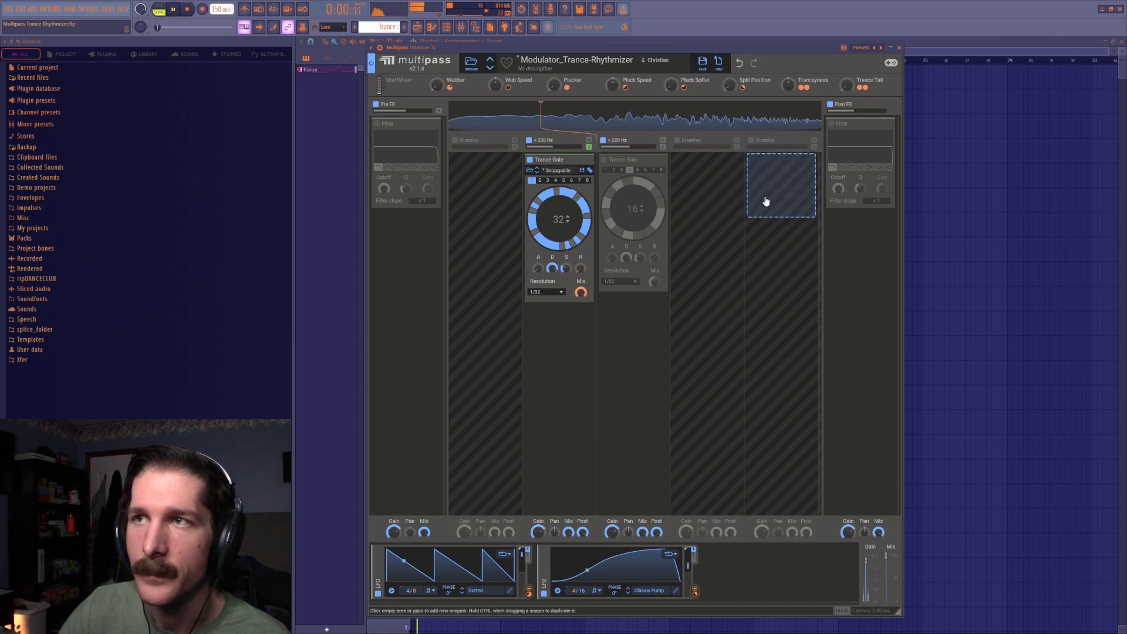
{"action": "left_click", "coordinate": [547, 180]}
{"action": "key", "text": "space"}
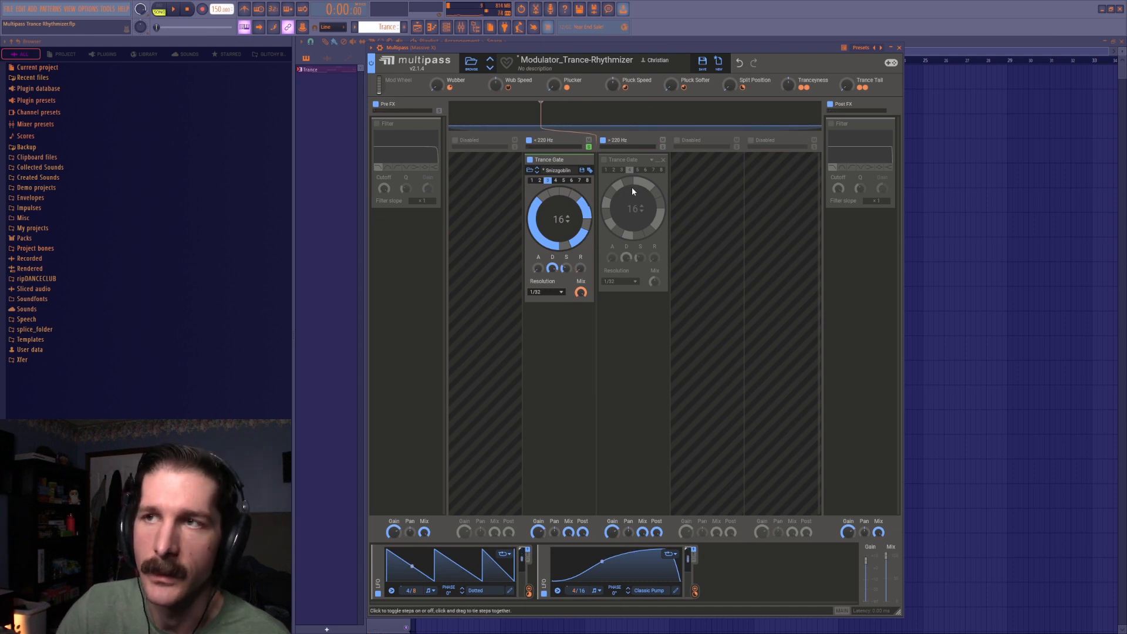
{"action": "key", "text": "space"}
{"action": "key", "text": "space"}
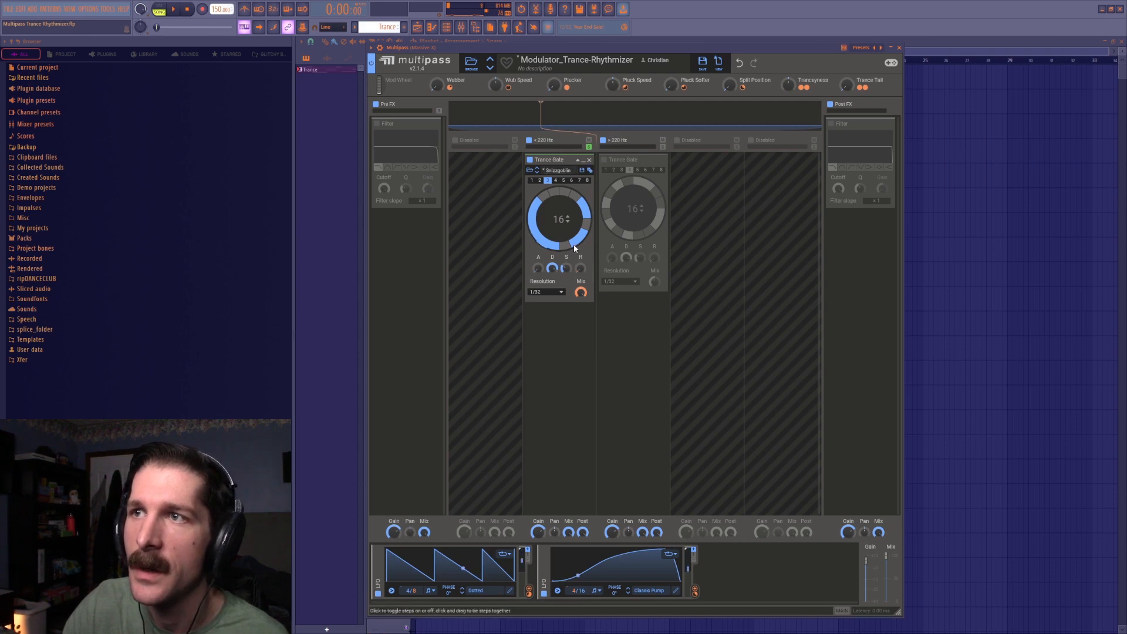
{"action": "left_click", "coordinate": [577, 160]}
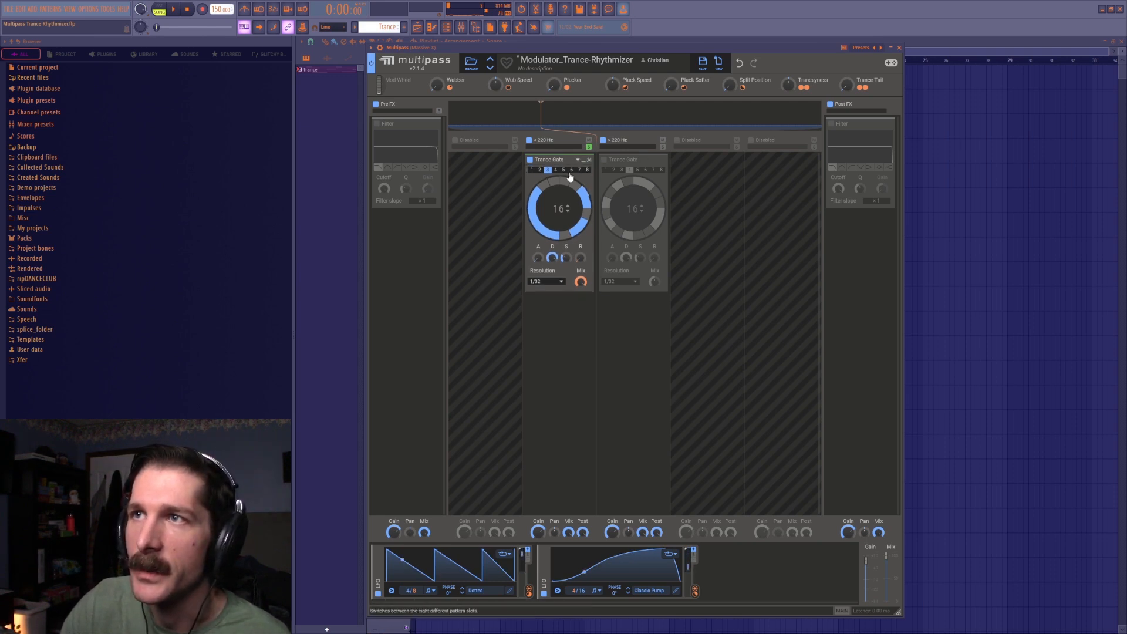
Try duplicating the low band's Trance Gate beneath the high band's gate, delete the copy, and toggle the low band's solo off and on
{"action": "left_click_drag", "start_coordinate": [562, 158], "coordinate": [635, 298]}
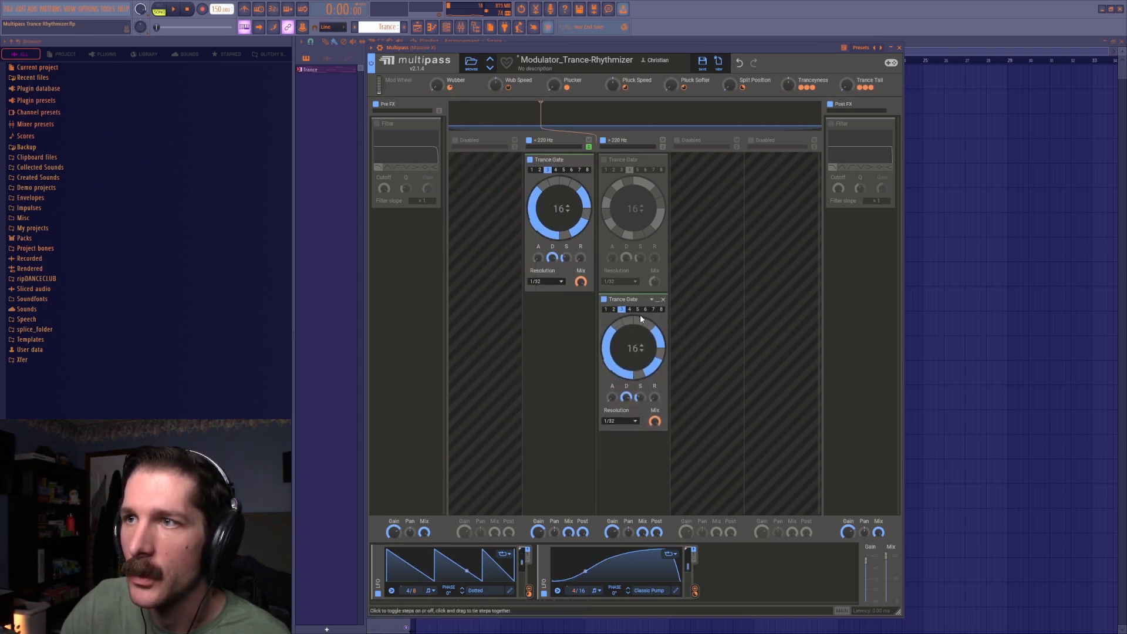
{"action": "left_click", "coordinate": [663, 299]}
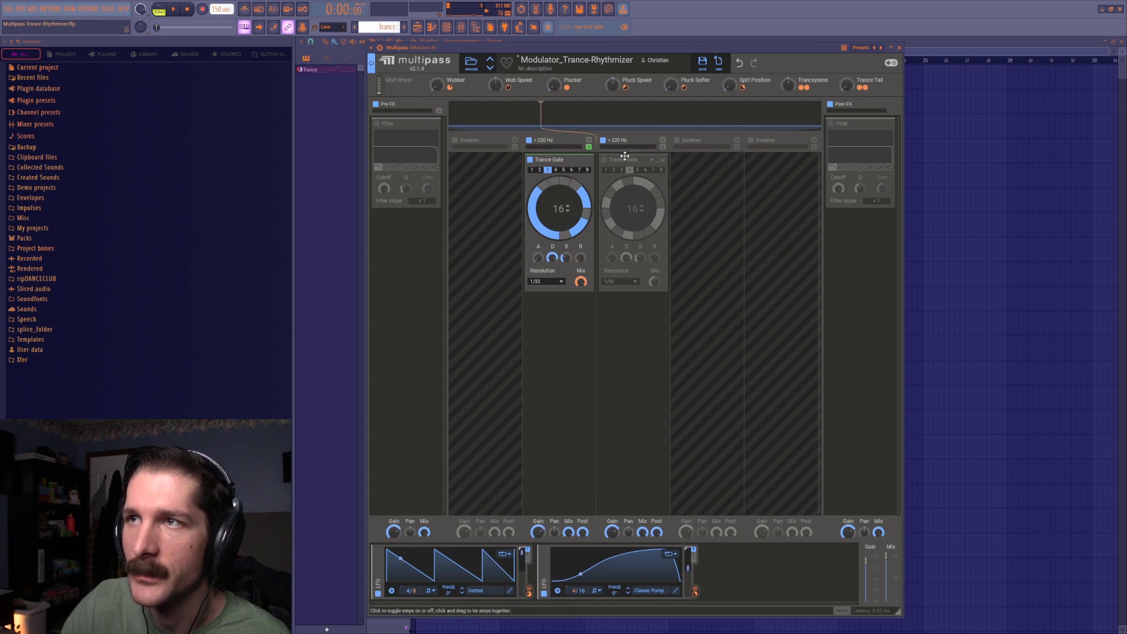
{"action": "left_click", "coordinate": [590, 147]}
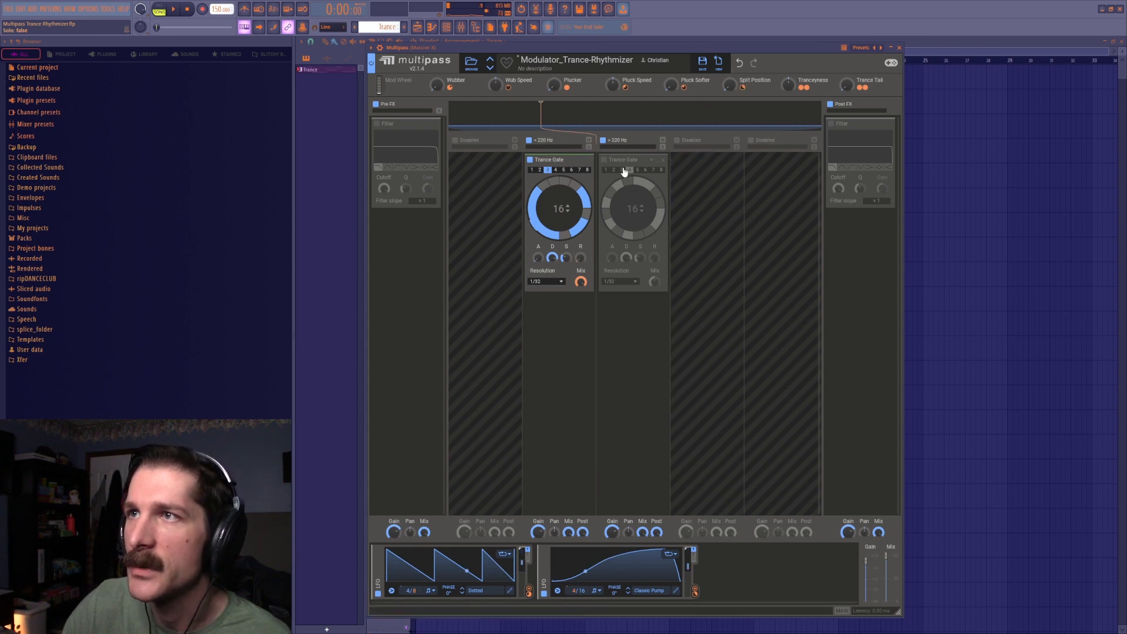
{"action": "left_click", "coordinate": [588, 147]}
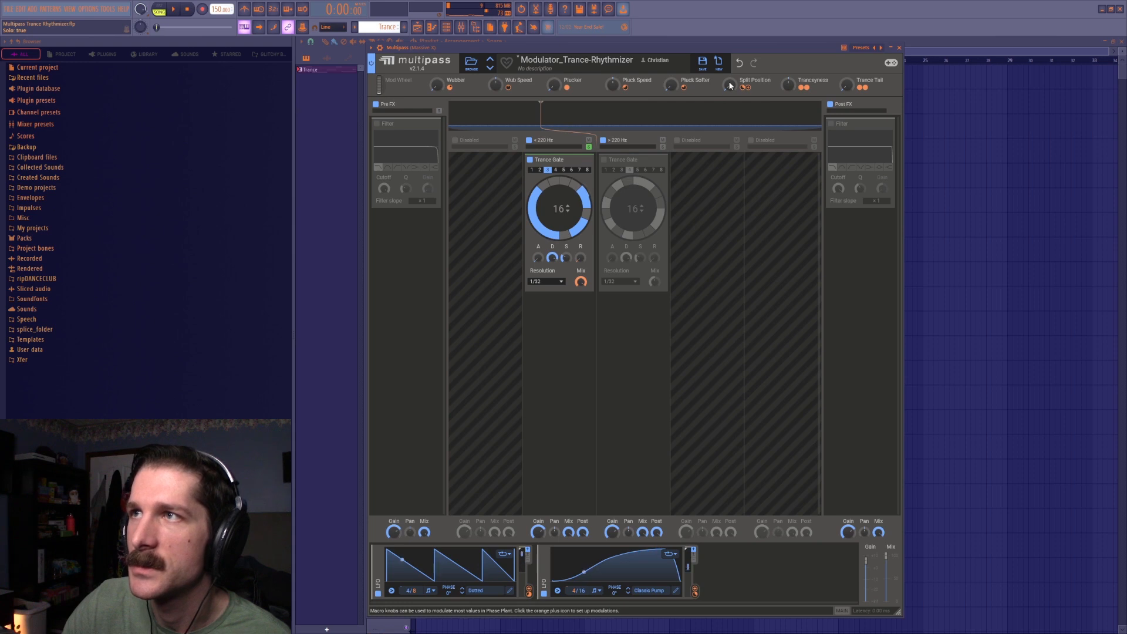
Audition the soloed low band while moving the band split to 264 Hz and up to 321 Hz
{"action": "key", "text": "space"}
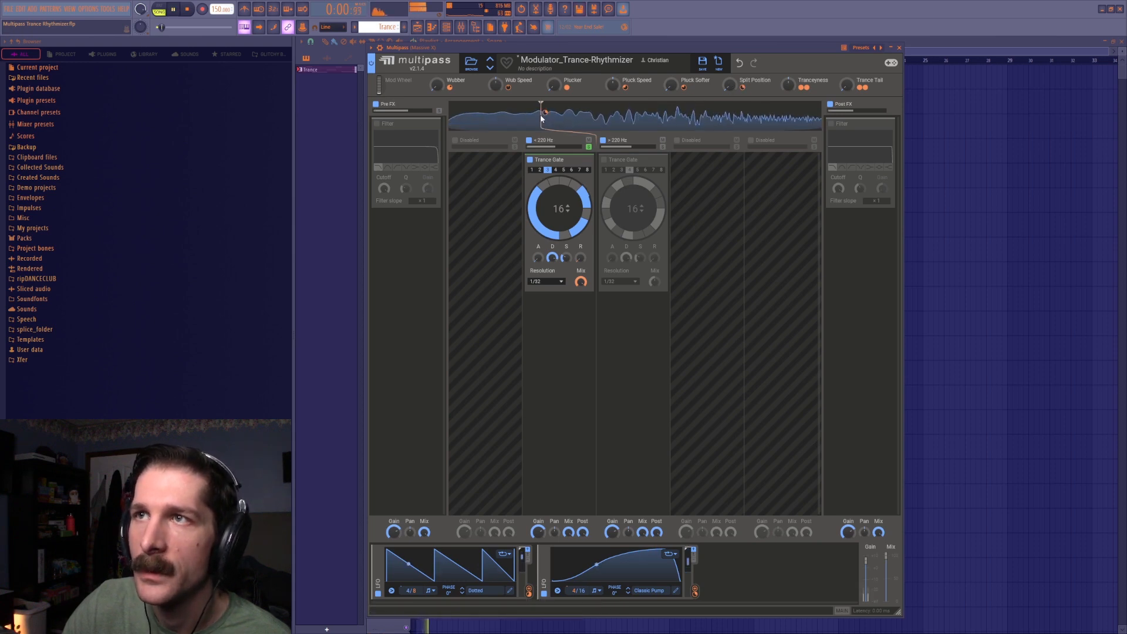
{"action": "key", "text": "space"}
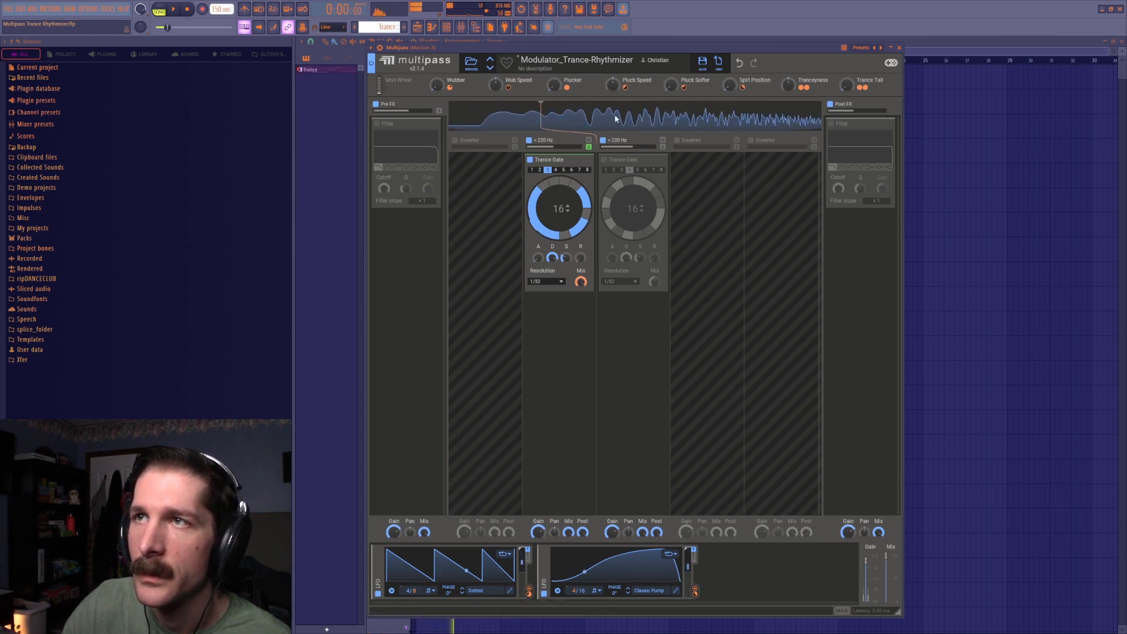
{"action": "mouse_move", "coordinate": [540, 113]}
{"action": "left_mouse_down"}
{"action": "mouse_move", "coordinate": [585, 121]}
{"action": "mouse_move", "coordinate": [555, 120]}
{"action": "left_mouse_up"}
{"action": "key", "text": "space"}
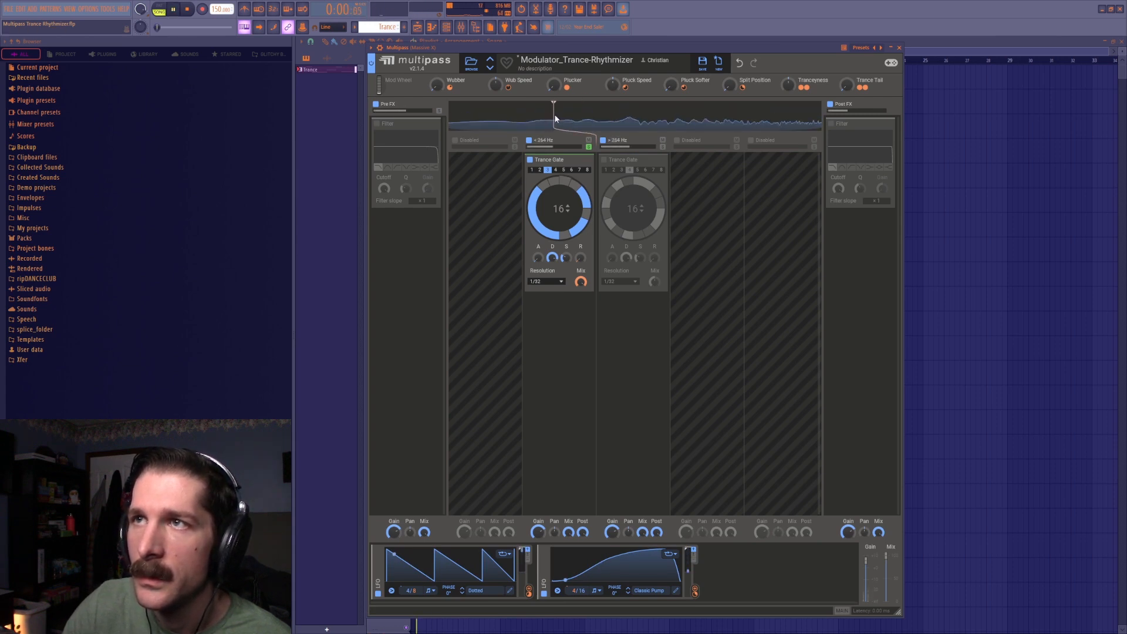
{"action": "left_click_drag", "start_coordinate": [555, 108], "coordinate": [568, 115]}
{"action": "key", "text": "space"}
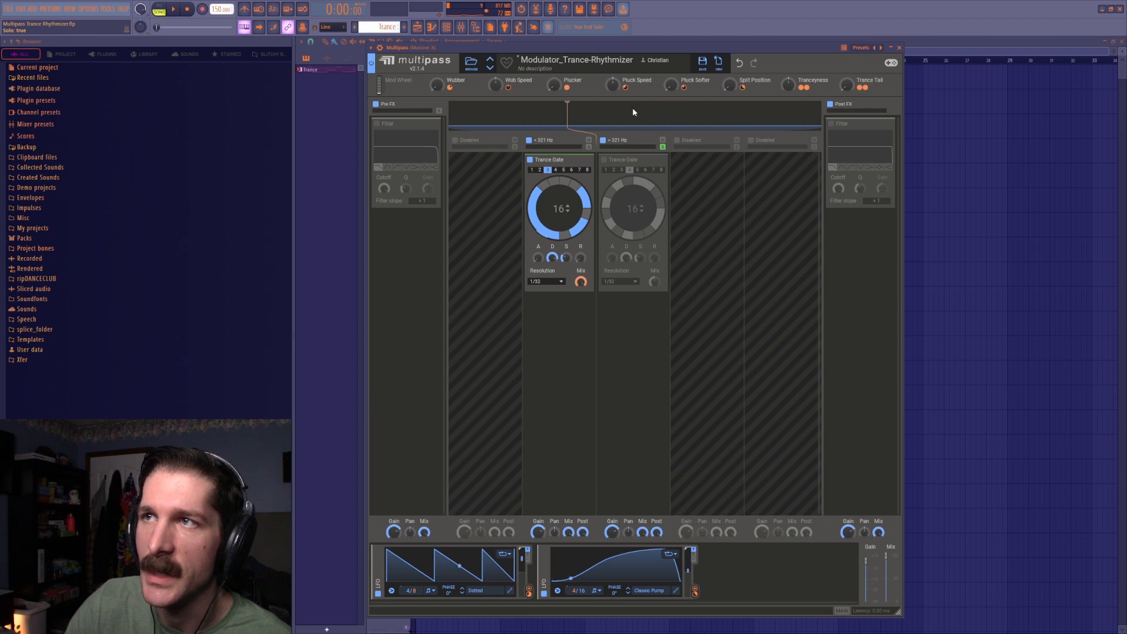
Audition the soloed high band and the soloed low band to compare what each side of the split contains
{"action": "key", "text": "space"}
{"action": "key", "text": "space"}
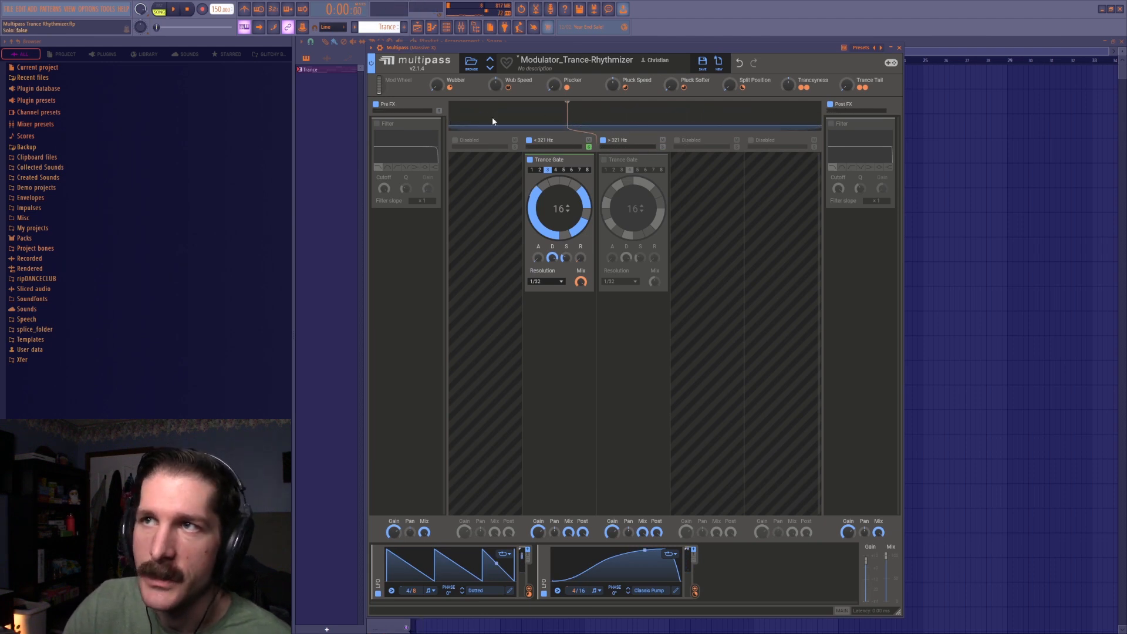
{"action": "key", "text": "space"}
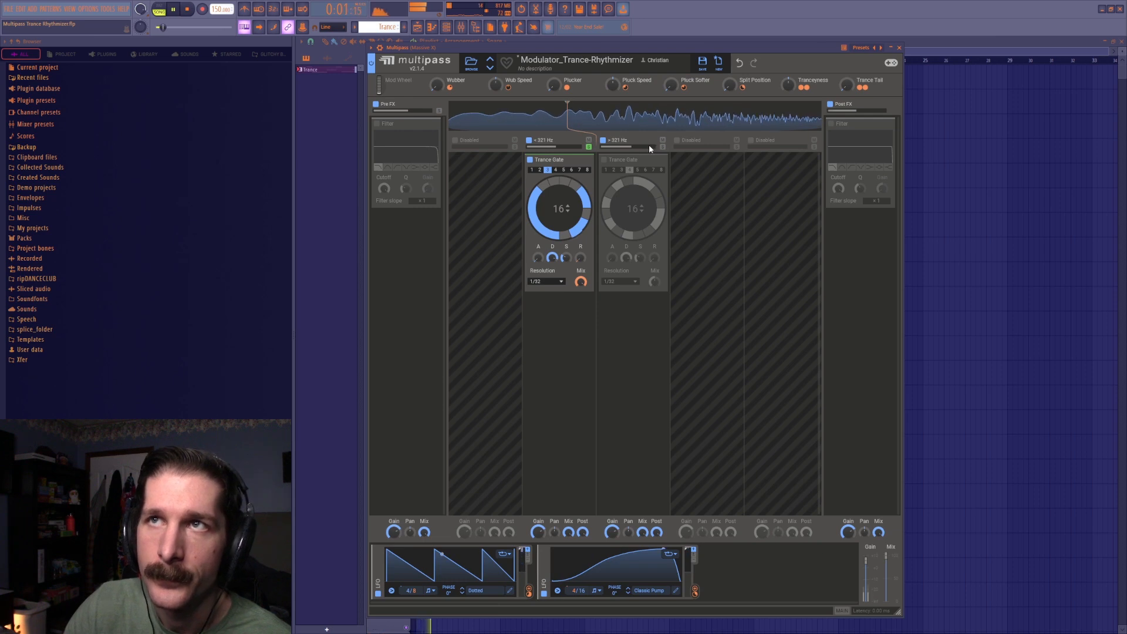
{"action": "key", "text": "space"}
Try sweeping the Split Position macro up to about 81% during playback and return it to 0%
{"action": "left_click_drag", "start_coordinate": [729, 85], "coordinate": [729, 74]}
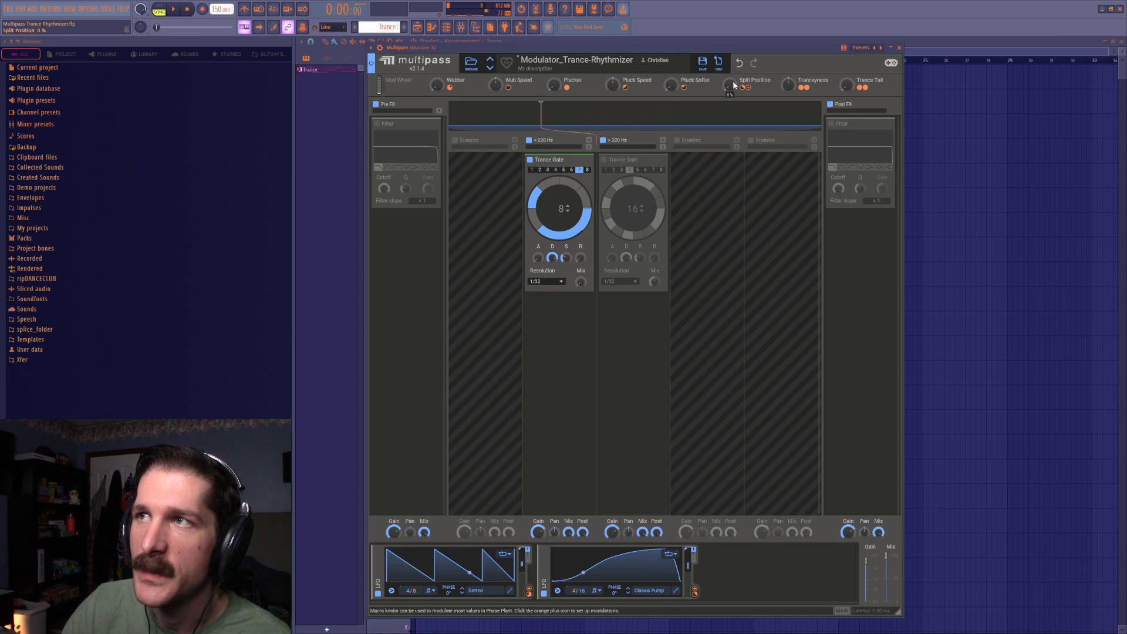
{"action": "key", "text": "space"}
{"action": "left_click_drag", "start_coordinate": [728, 87], "coordinate": [727, 66]}
{"action": "key", "text": "space"}
{"action": "left_click", "coordinate": [739, 63]}
{"action": "left_click_drag", "start_coordinate": [729, 85], "coordinate": [728, 75]}
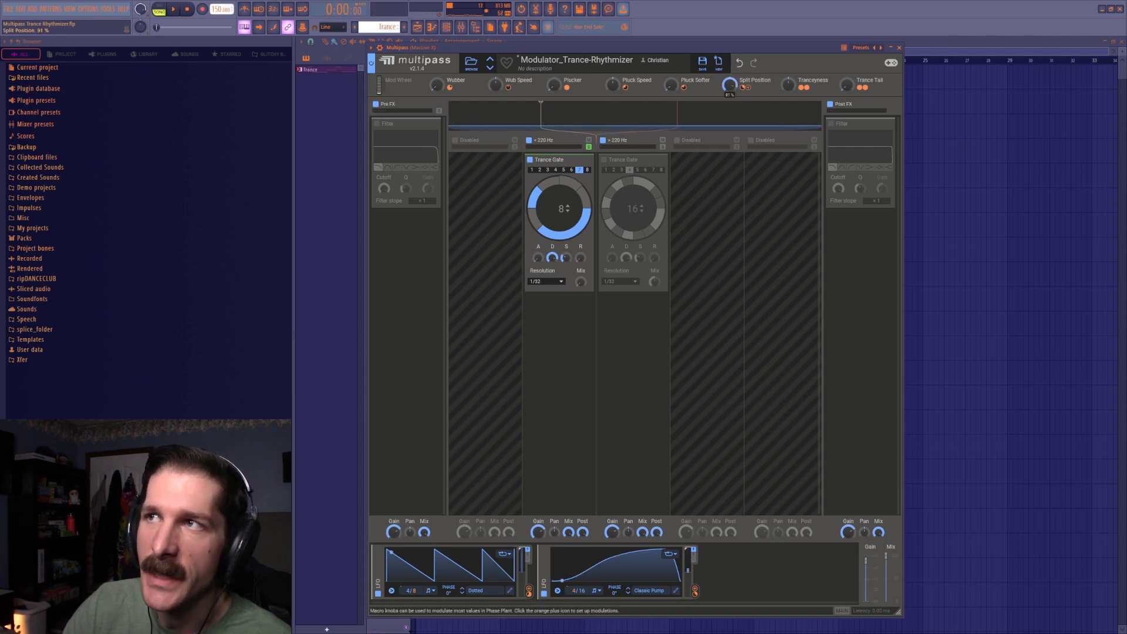
{"action": "left_click_drag", "start_coordinate": [731, 88], "coordinate": [731, 82]}
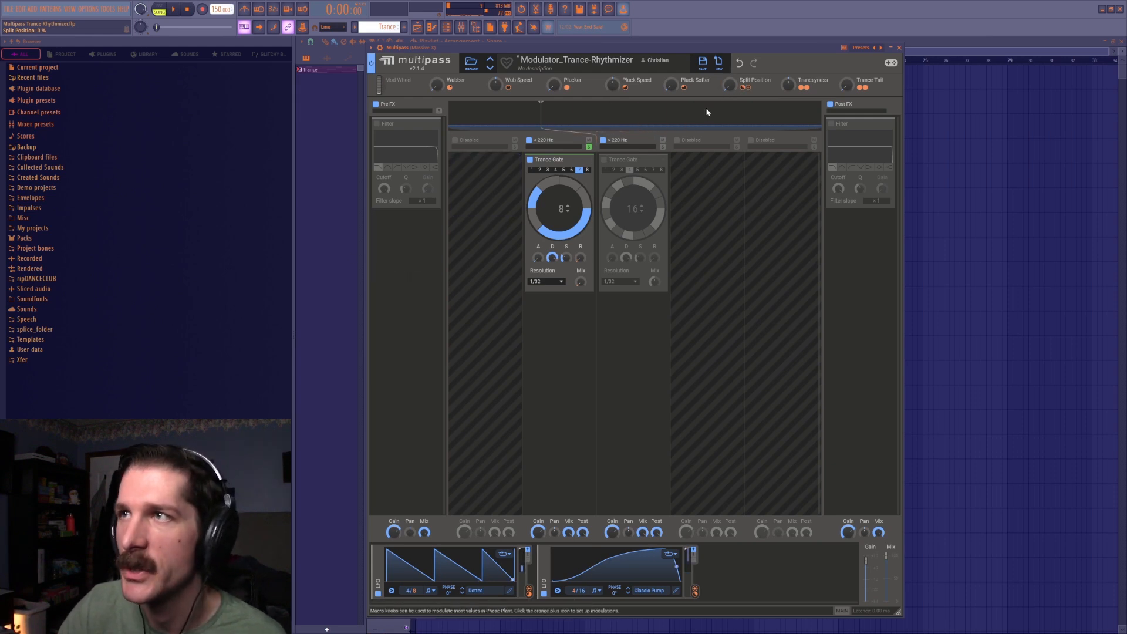
Set the Tranceyness macro to -100% and try copying the low band's Trance Gate into the high band
{"action": "left_click", "coordinate": [788, 85]}
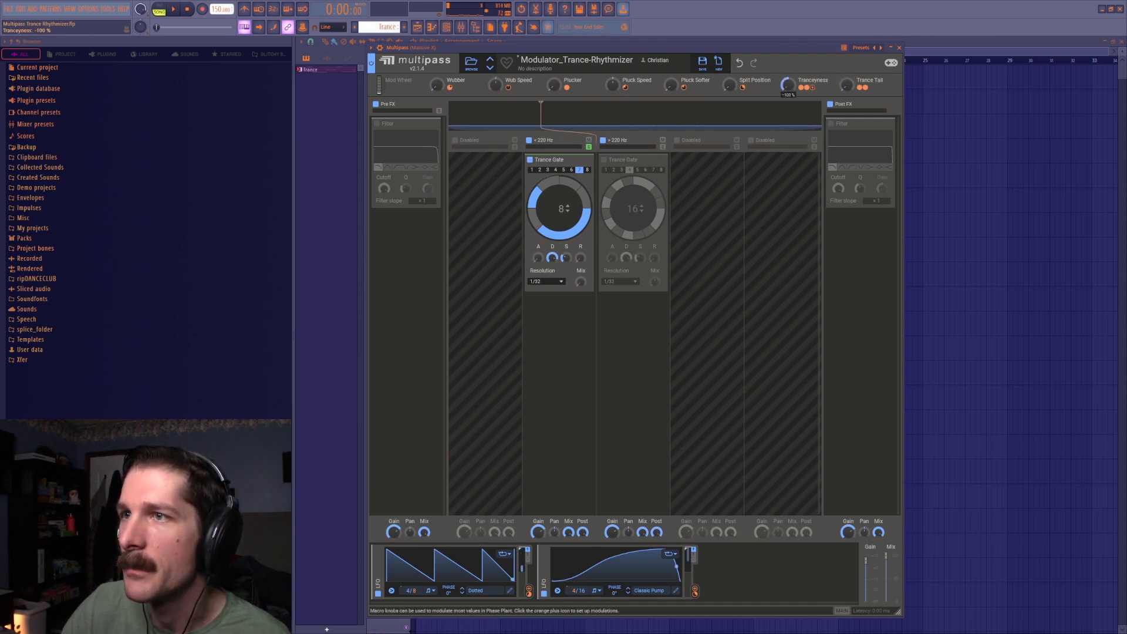
{"action": "left_click_drag", "start_coordinate": [547, 159], "coordinate": [620, 311]}
{"action": "left_click", "coordinate": [664, 301]}
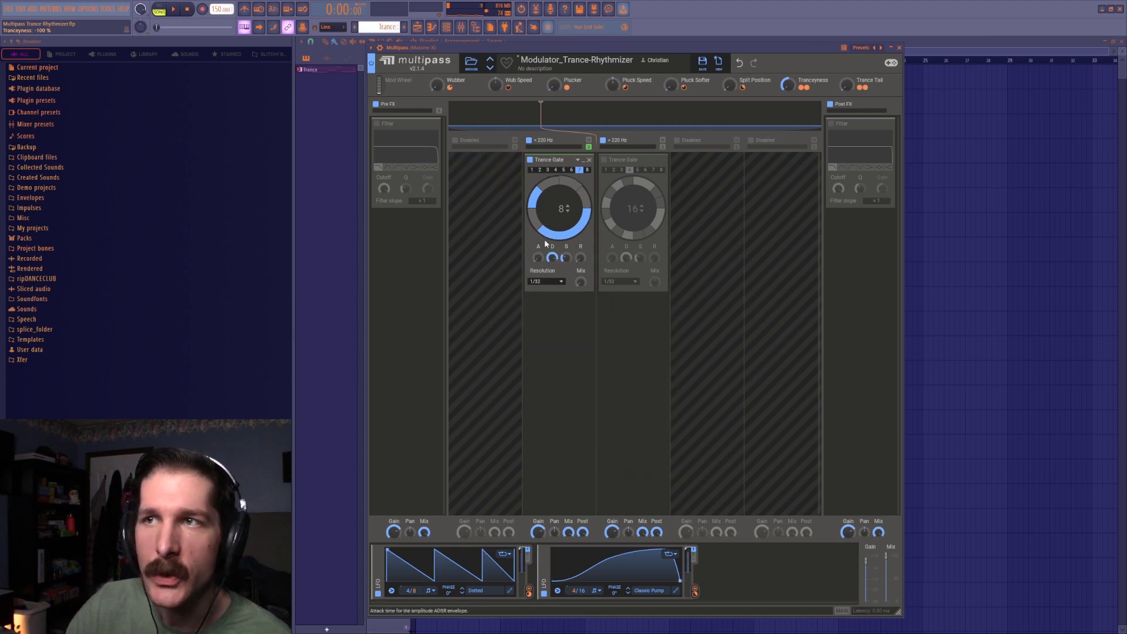
Examine which Trance Gate parameters the Trance Tail macro modulates
{"action": "left_click", "coordinate": [871, 87]}
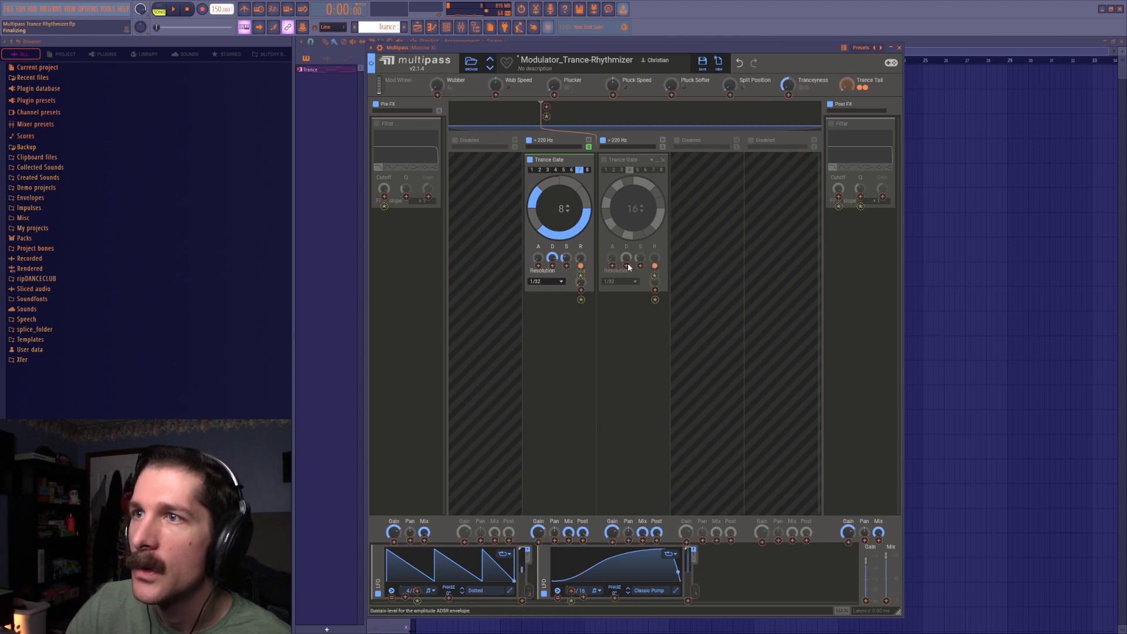
{"action": "left_click", "coordinate": [566, 265]}
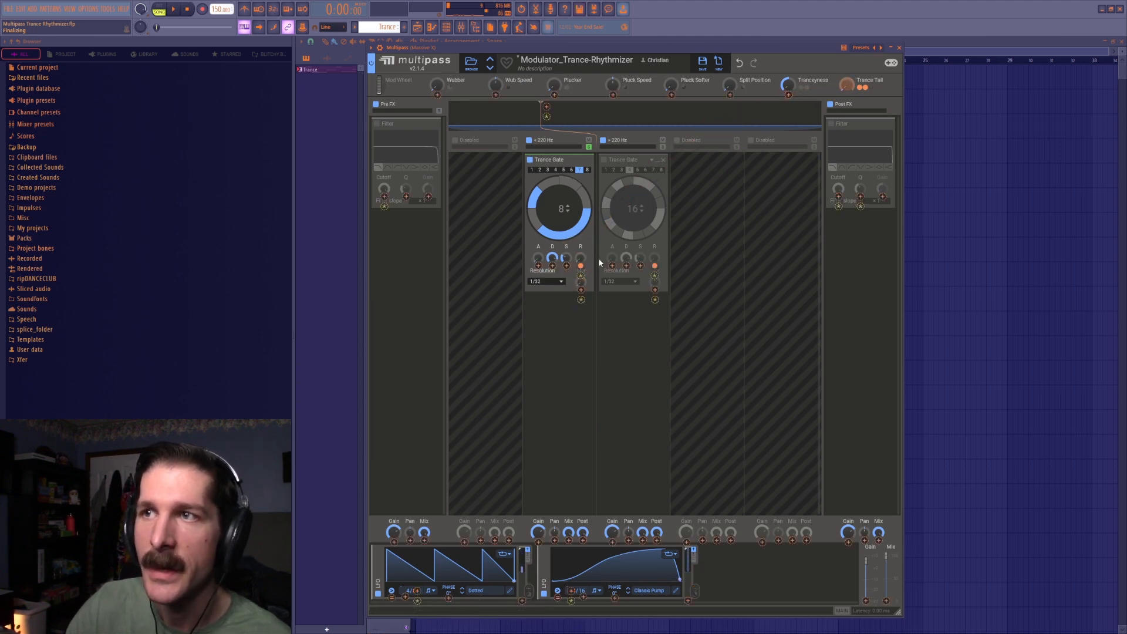
{"action": "left_click", "coordinate": [848, 86]}
Audition the low band with the Trance Tail macro raised, and return the macro to 0%
{"action": "key", "text": "space"}
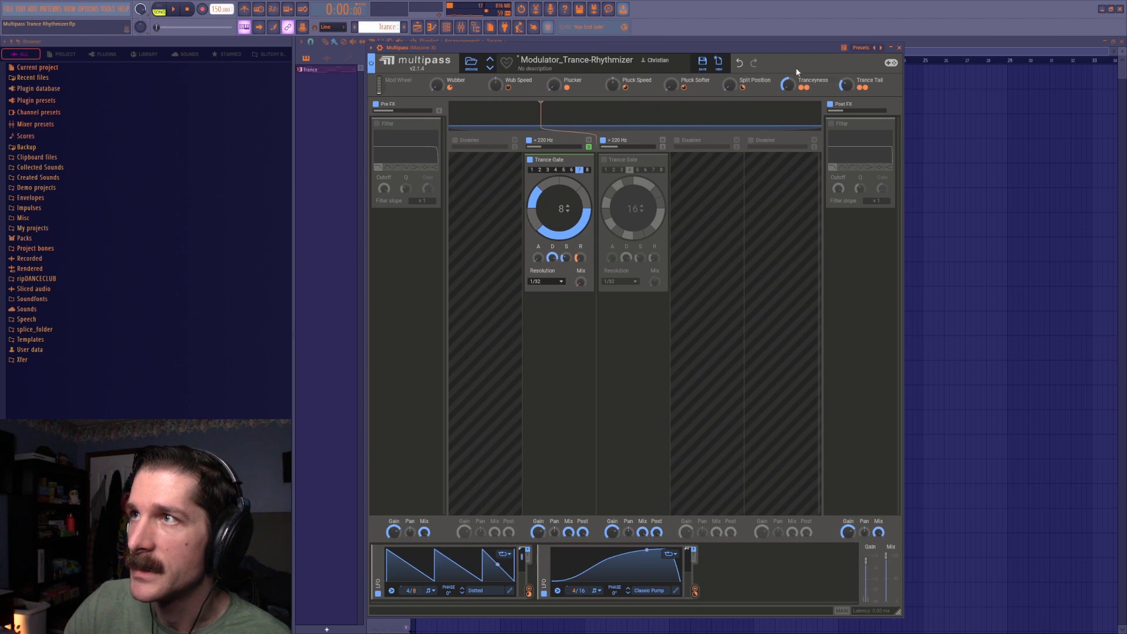
{"action": "mouse_move", "coordinate": [845, 88]}
{"action": "left_mouse_down"}
{"action": "mouse_move", "coordinate": [845, 62]}
{"action": "mouse_move", "coordinate": [845, 78]}
{"action": "left_mouse_up"}
{"action": "key", "text": "space"}
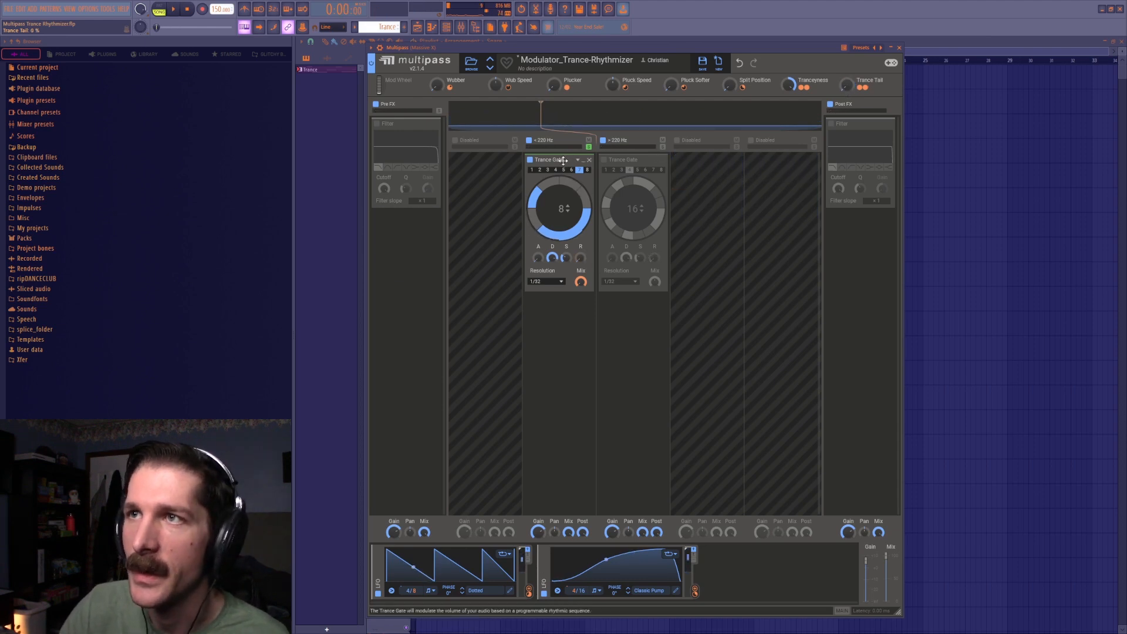
Place a copy of the low band's Trance Gate under the high band's gate and delete that copy
{"action": "left_click_drag", "start_coordinate": [557, 164], "coordinate": [637, 308]}
{"action": "left_click", "coordinate": [664, 300]}
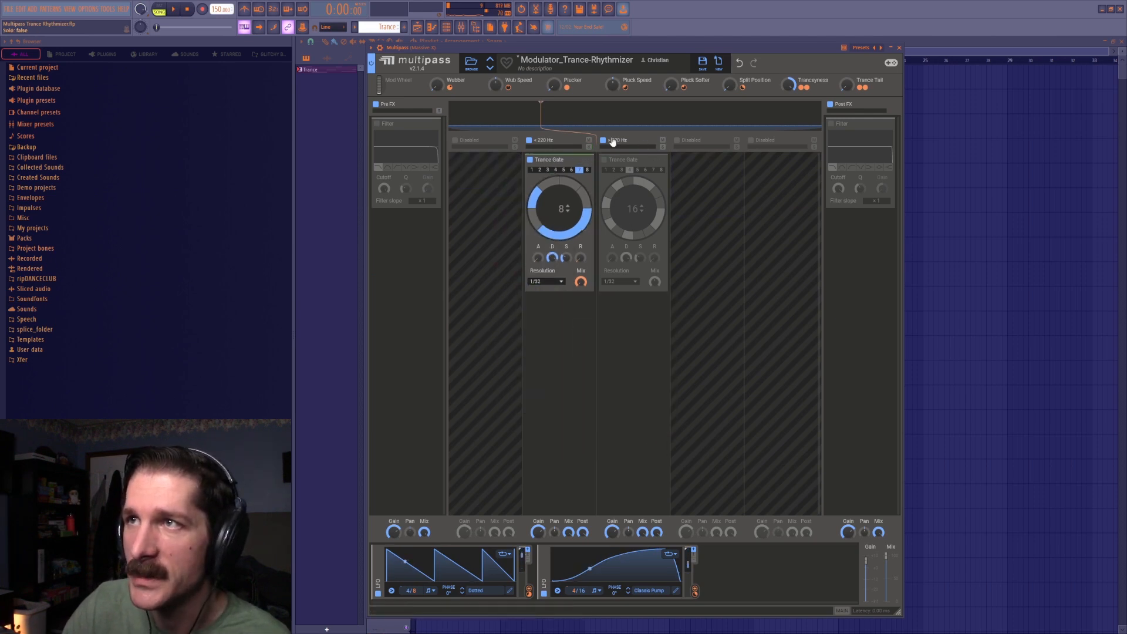
Enable the high band's Trance Gate and reset the Tranceyness macro to its default
{"action": "left_click", "coordinate": [604, 160]}
{"action": "right_click", "coordinate": [789, 82]}
{"action": "double_click", "coordinate": [789, 81]}
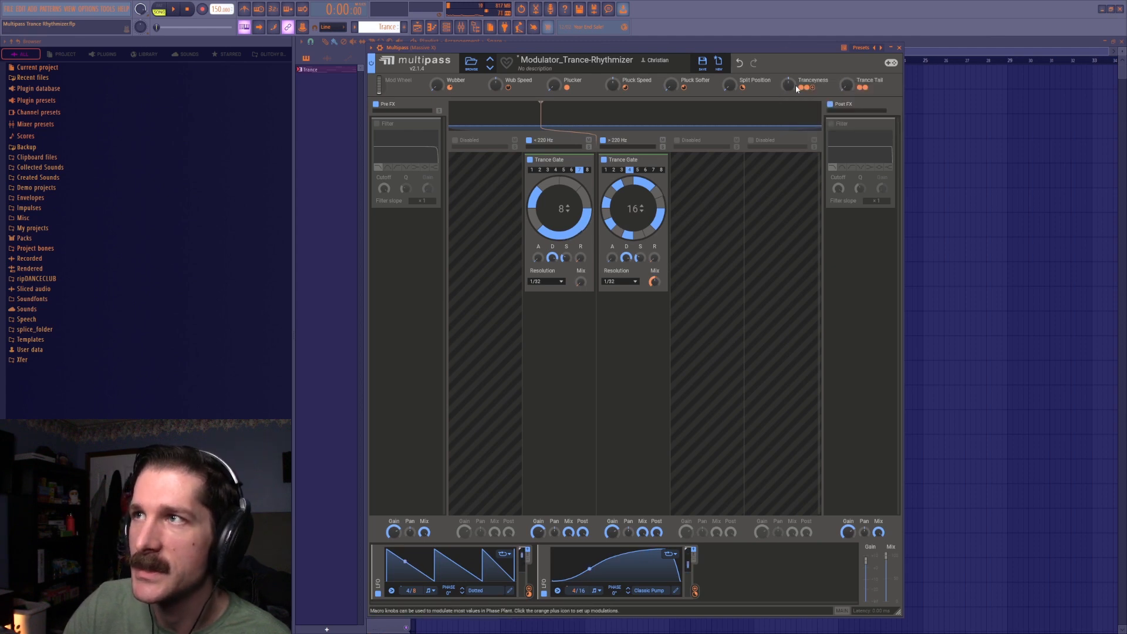
Inspect the Tranceyness macro's settings, cycling through its options, and close them
{"action": "right_click", "coordinate": [788, 83]}
{"action": "left_click", "coordinate": [875, 129]}
{"action": "left_click", "coordinate": [883, 129]}
{"action": "left_click", "coordinate": [893, 129]}
{"action": "left_click", "coordinate": [884, 129]}
{"action": "left_click", "coordinate": [795, 71]}
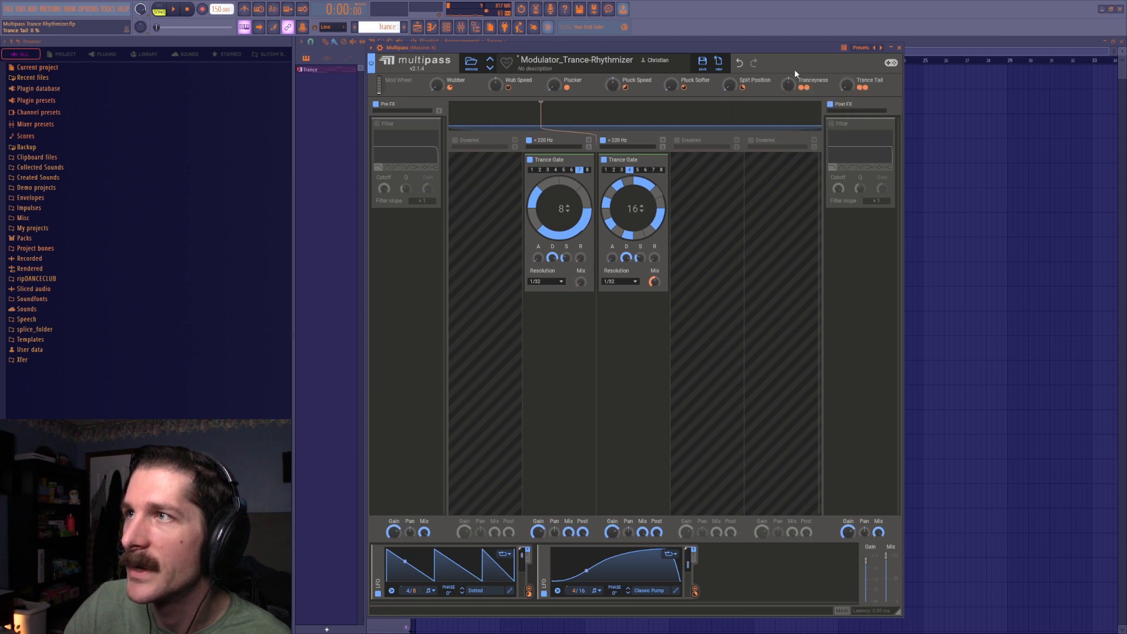
Reset the Tranceyness macro to 0% and audition both Trance Gates while raising it to 58%
{"action": "left_click_drag", "start_coordinate": [790, 83], "coordinate": [790, 69]}
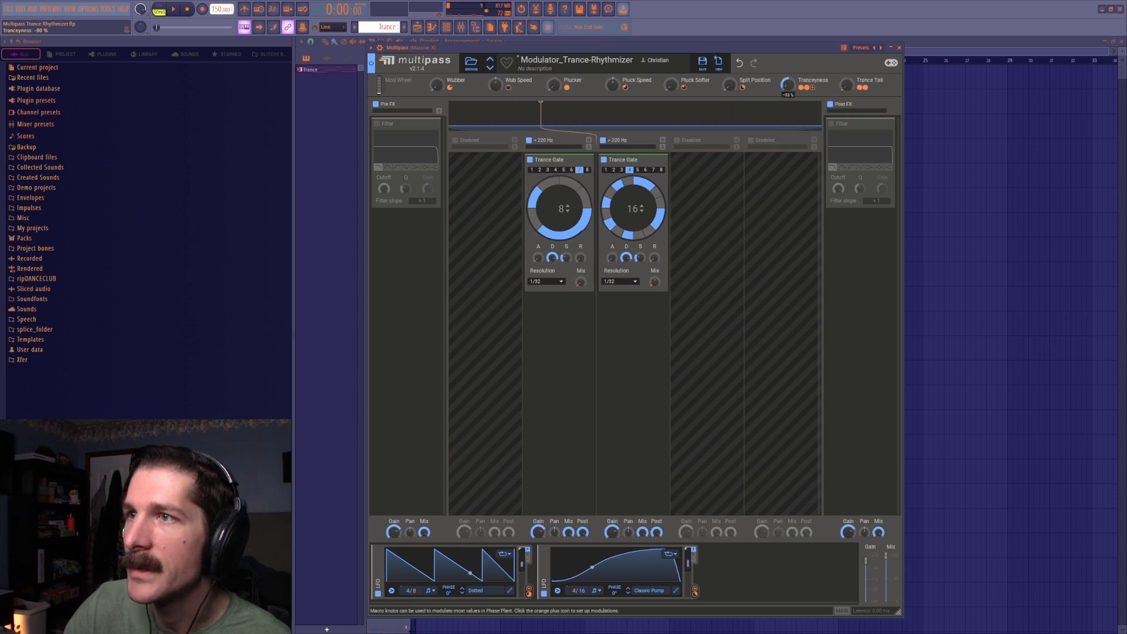
{"action": "double_click", "coordinate": [788, 84]}
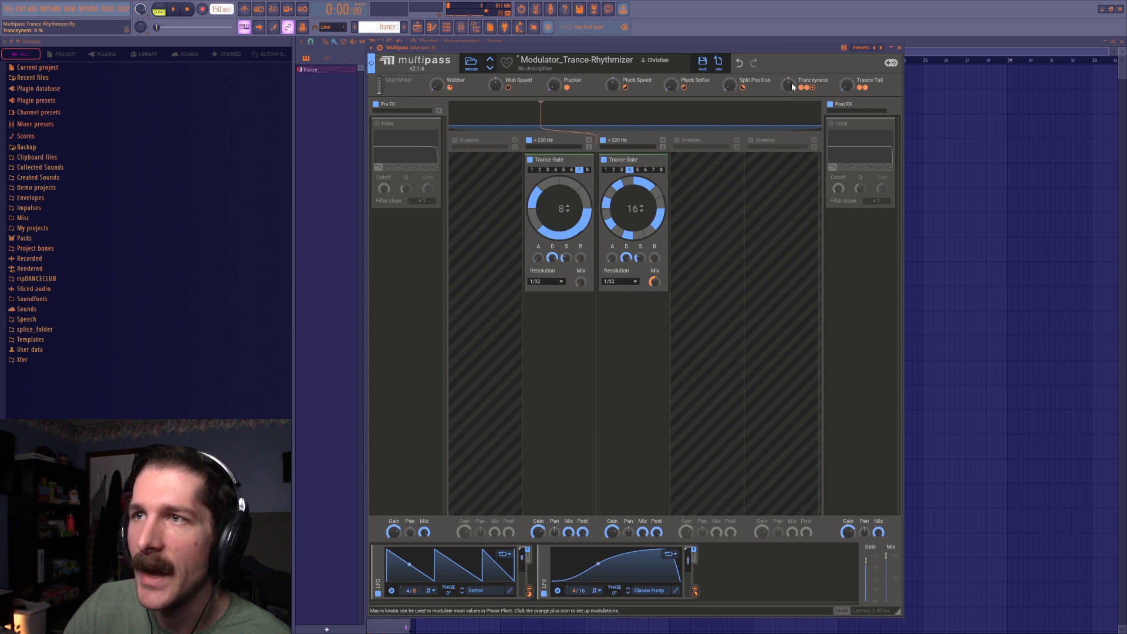
{"action": "key", "text": "space"}
{"action": "left_click_drag", "start_coordinate": [791, 85], "coordinate": [791, 55]}
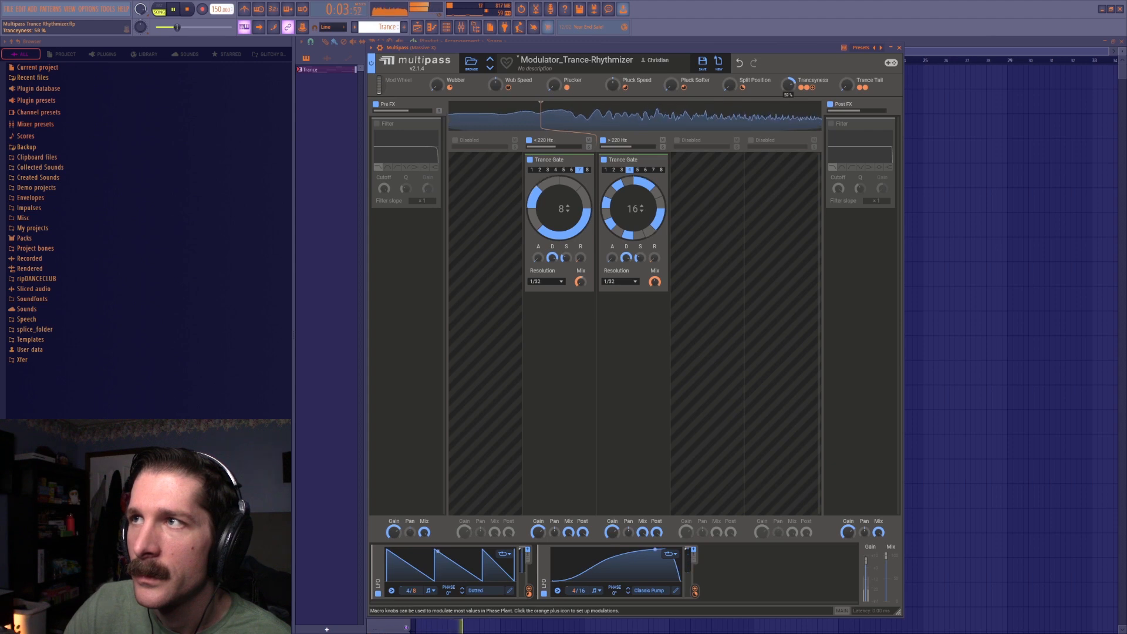
{"action": "key", "text": "space"}
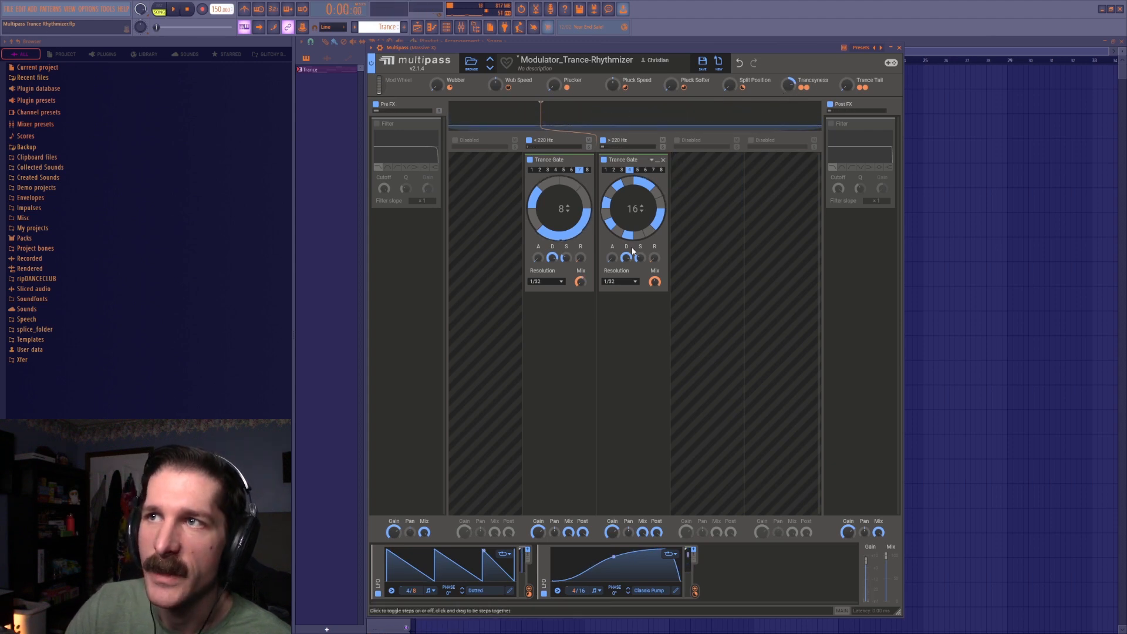
Switch the high band's Trance Gate to pattern 7 and audition it with the Tranceyness macro at 100%
{"action": "left_click", "coordinate": [653, 170]}
{"action": "left_click_drag", "start_coordinate": [787, 80], "coordinate": [790, 40]}
{"action": "key", "text": "space"}
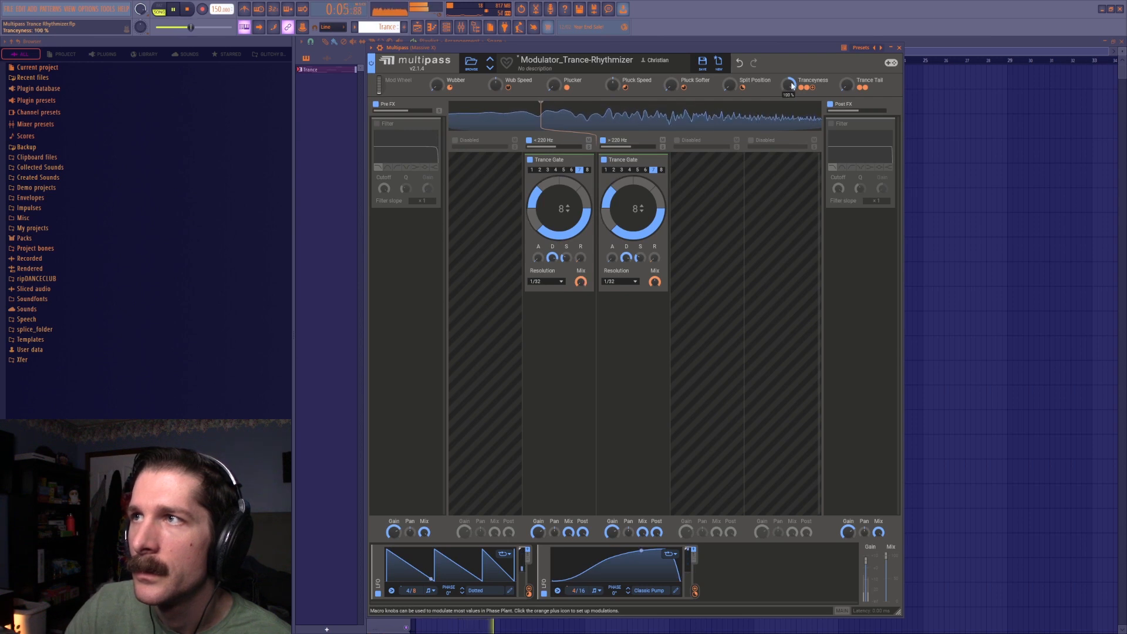
{"action": "key", "text": "space"}
{"action": "left_click_drag", "start_coordinate": [790, 86], "coordinate": [790, 91]}
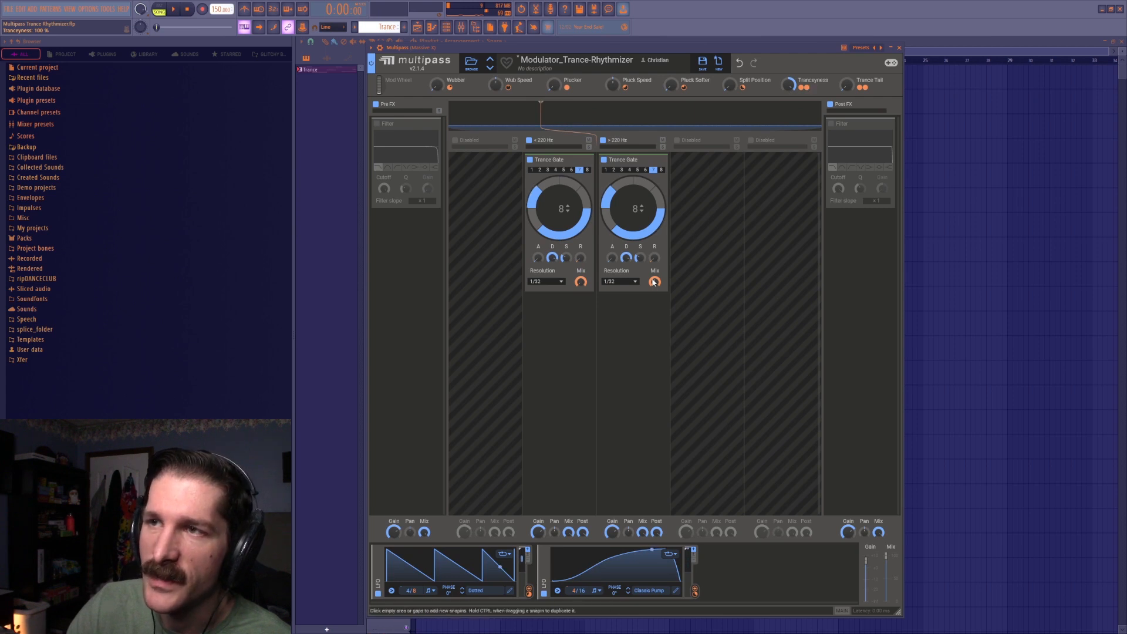
Lower the Tranceyness macro below zero, audition a sweep back up, and reset it to 0%
{"action": "left_click_drag", "start_coordinate": [784, 83], "coordinate": [784, 123]}
{"action": "left_click_drag", "start_coordinate": [787, 84], "coordinate": [787, 105]}
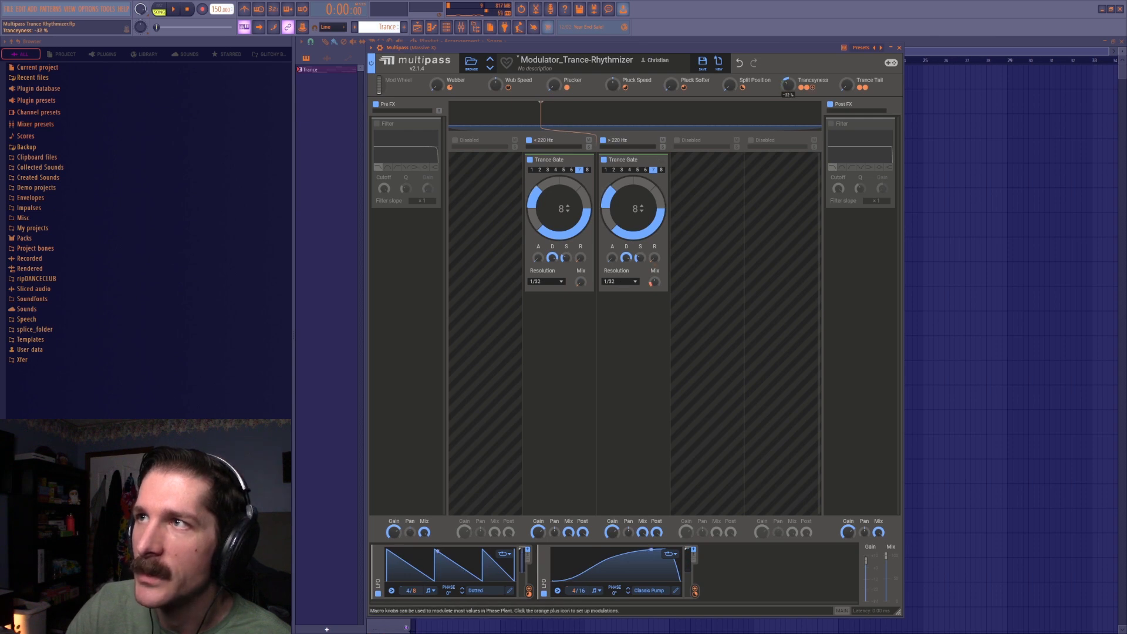
{"action": "key", "text": "space"}
{"action": "left_click_drag", "start_coordinate": [784, 89], "coordinate": [784, 59]}
{"action": "key", "text": "space"}
{"action": "double_click", "coordinate": [785, 88]}
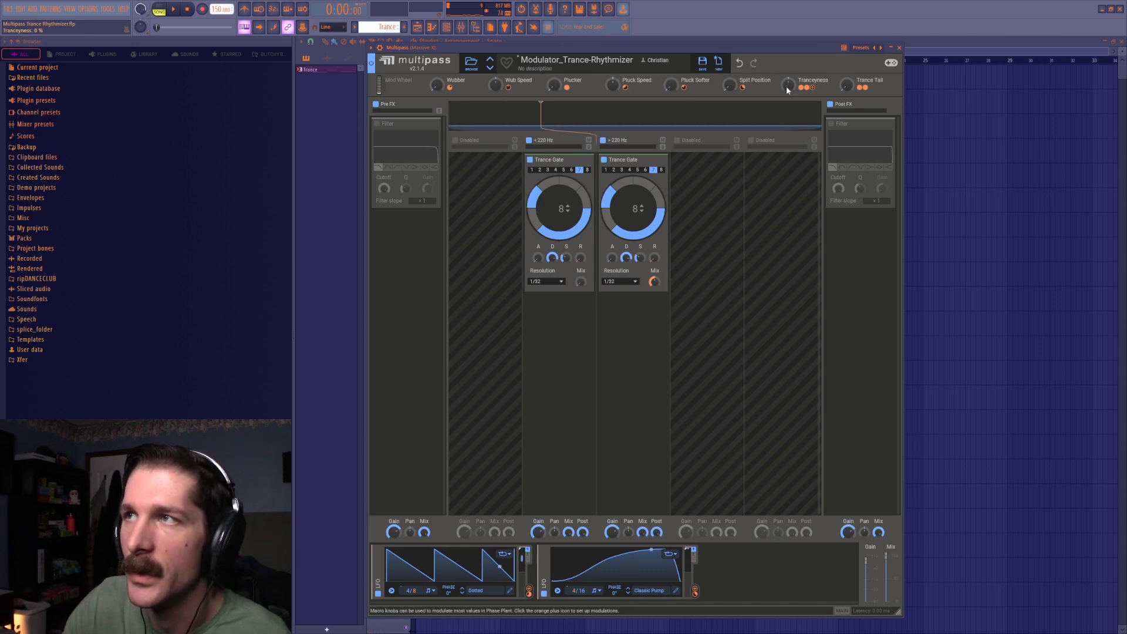
Enable the Pre FX filter and audition it with both Trance Gates and the Classic Pump LFO off
{"action": "left_click", "coordinate": [377, 123]}
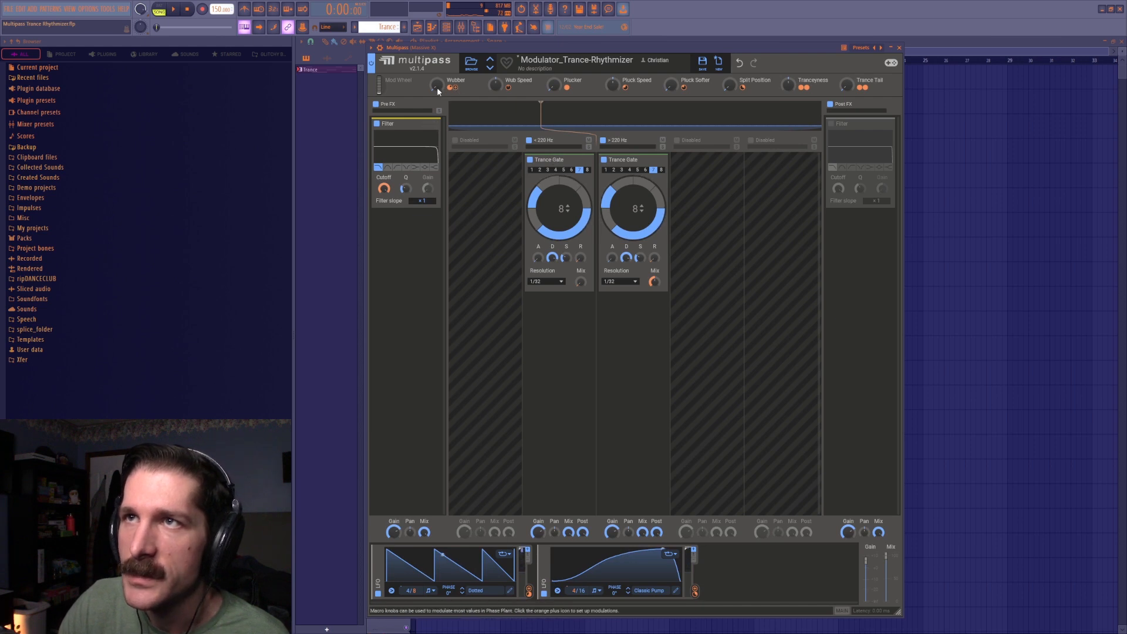
{"action": "mouse_move", "coordinate": [429, 82]}
{"action": "left_mouse_down"}
{"action": "mouse_move", "coordinate": [431, 68]}
{"action": "mouse_move", "coordinate": [429, 81]}
{"action": "left_mouse_up"}
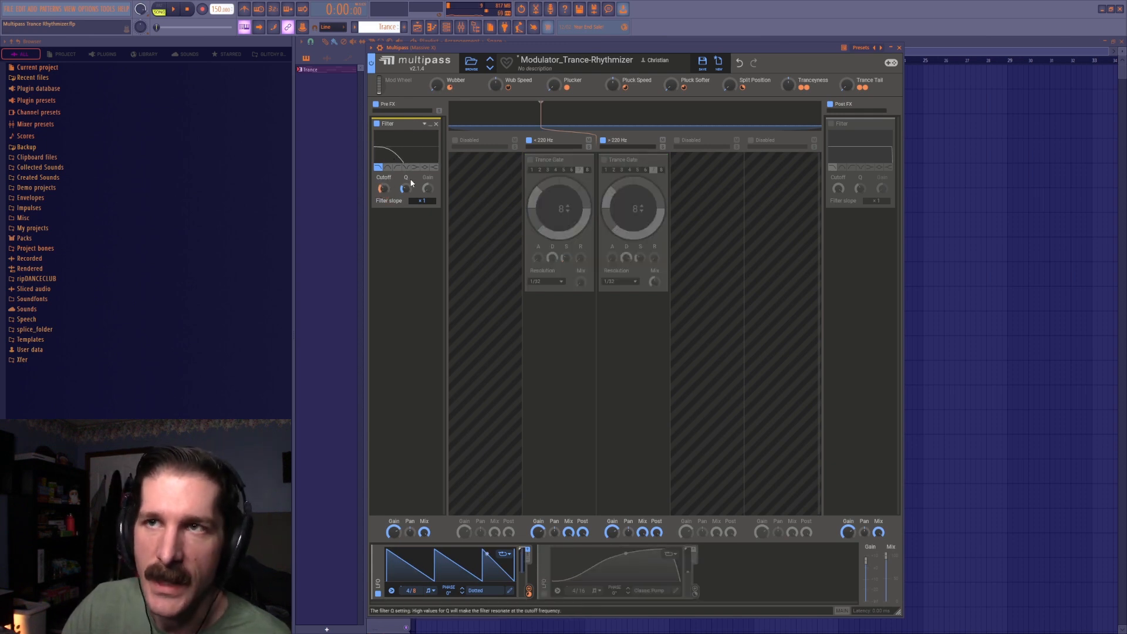
{"action": "key", "text": "space"}
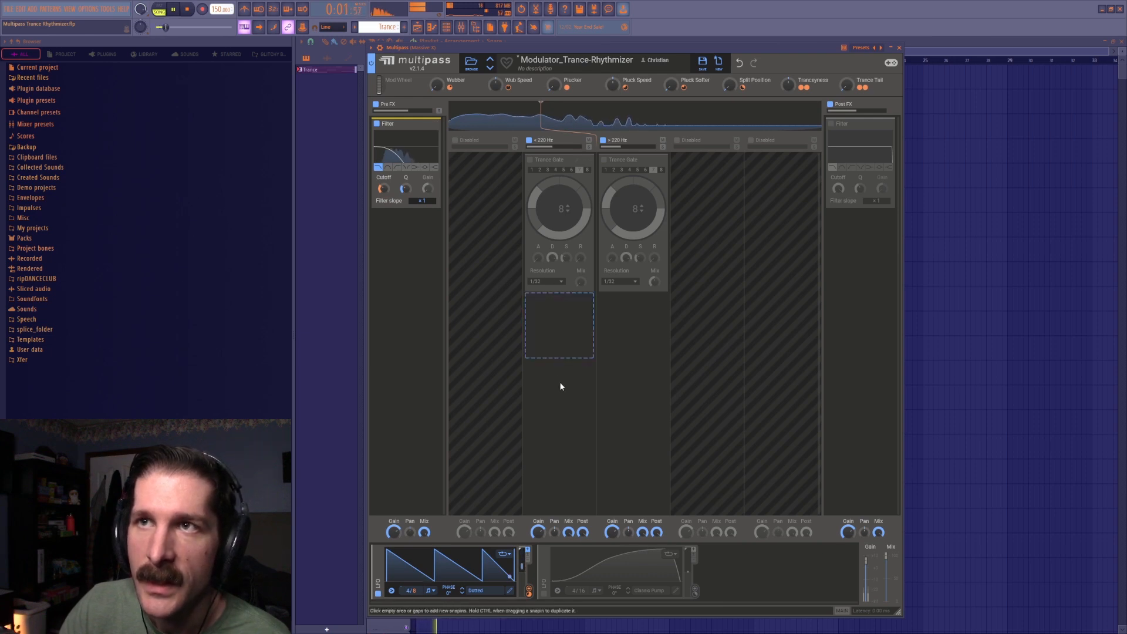
{"action": "key", "text": "space"}
Enable the Classic Pump LFO and audition its modulation of the Pre FX filter cutoff
{"action": "left_click", "coordinate": [544, 593]}
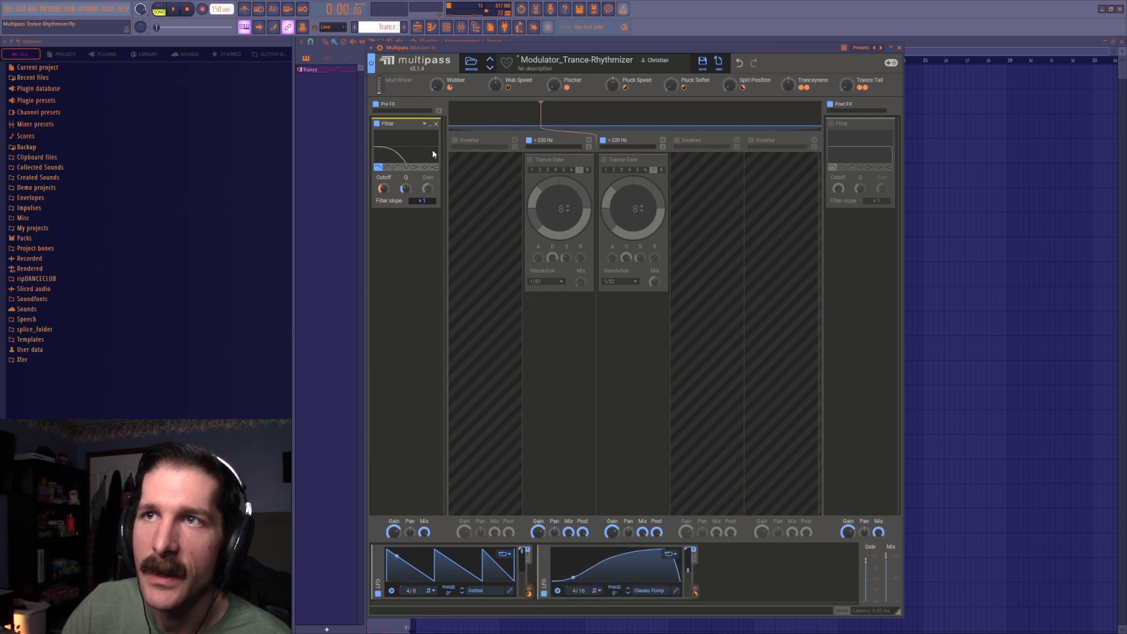
{"action": "mouse_move", "coordinate": [695, 598]}
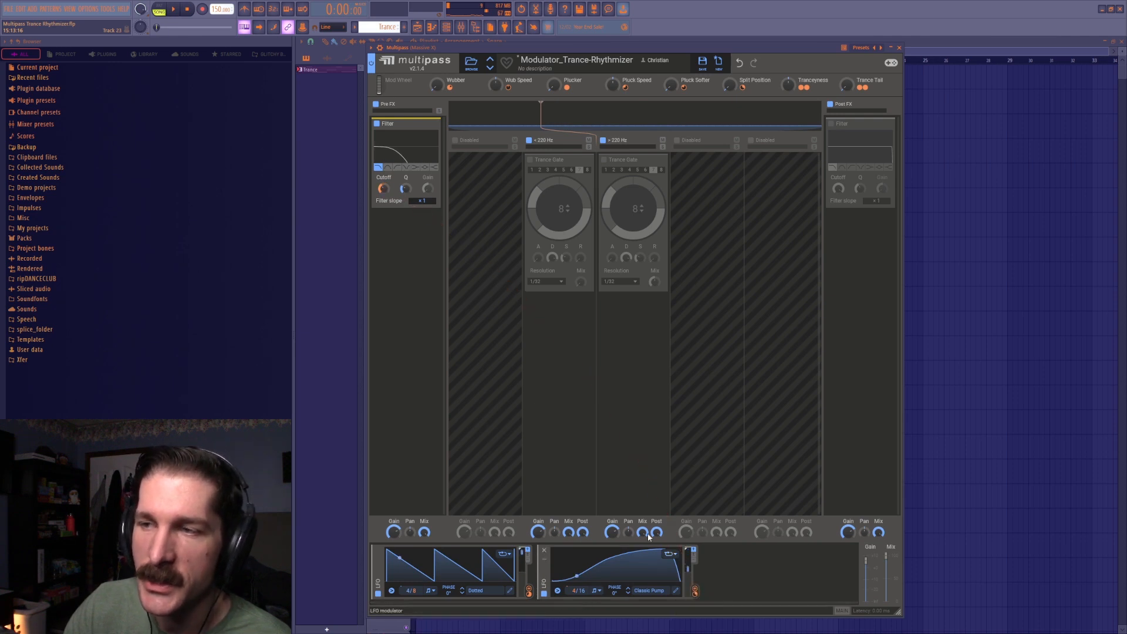
{"action": "key", "text": "space"}
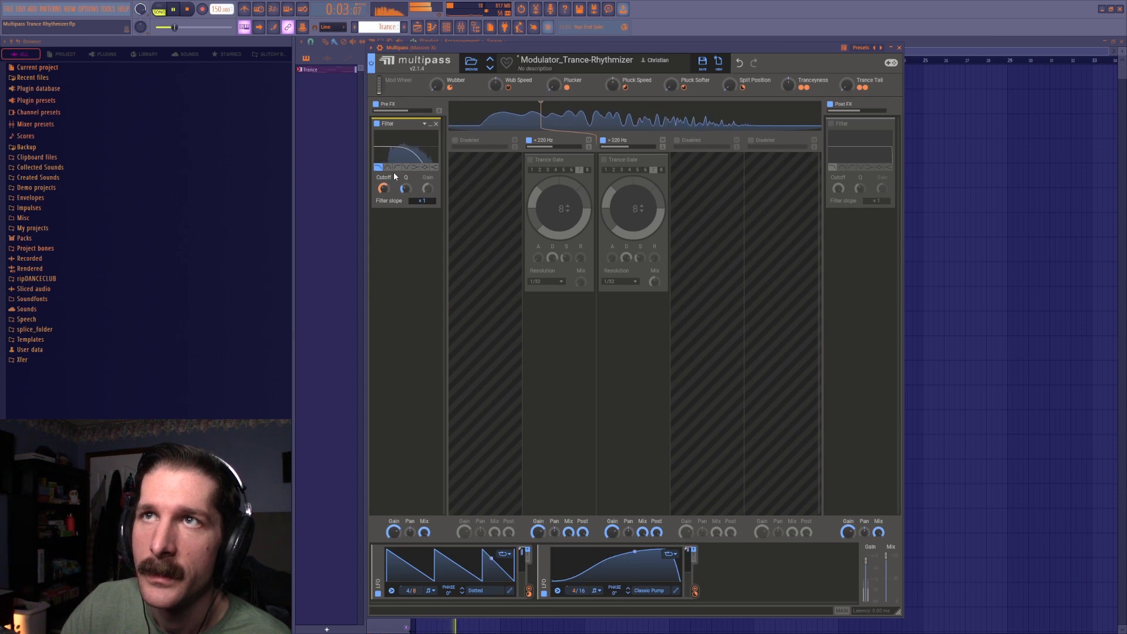
{"action": "key", "text": "space"}
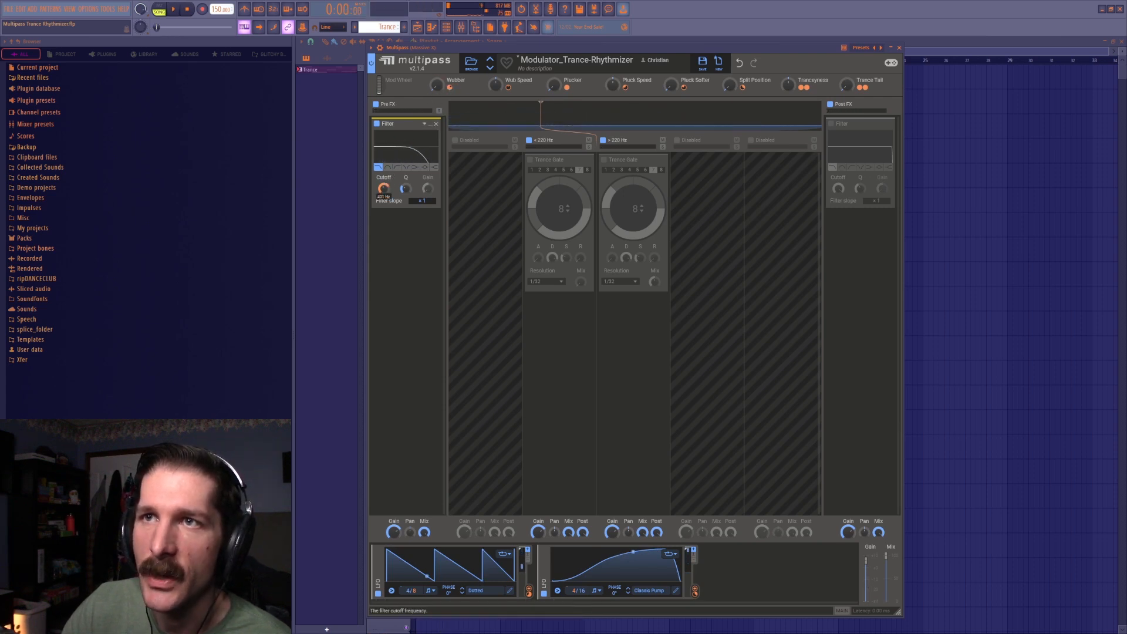
Sweep the Wubber macro, set it to 100%, and audition the Pre FX filter with the Classic Pump LFO off
{"action": "mouse_move", "coordinate": [450, 89]}
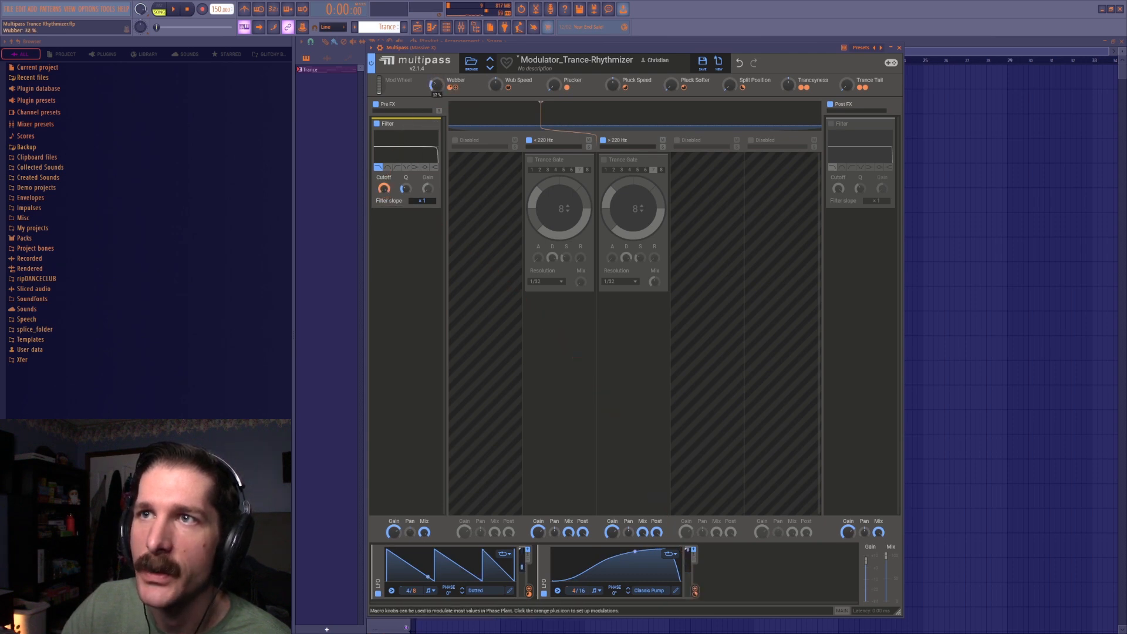
{"action": "left_click_drag", "start_coordinate": [436, 85], "coordinate": [436, 141]}
{"action": "left_click_drag", "start_coordinate": [436, 85], "coordinate": [436, 65]}
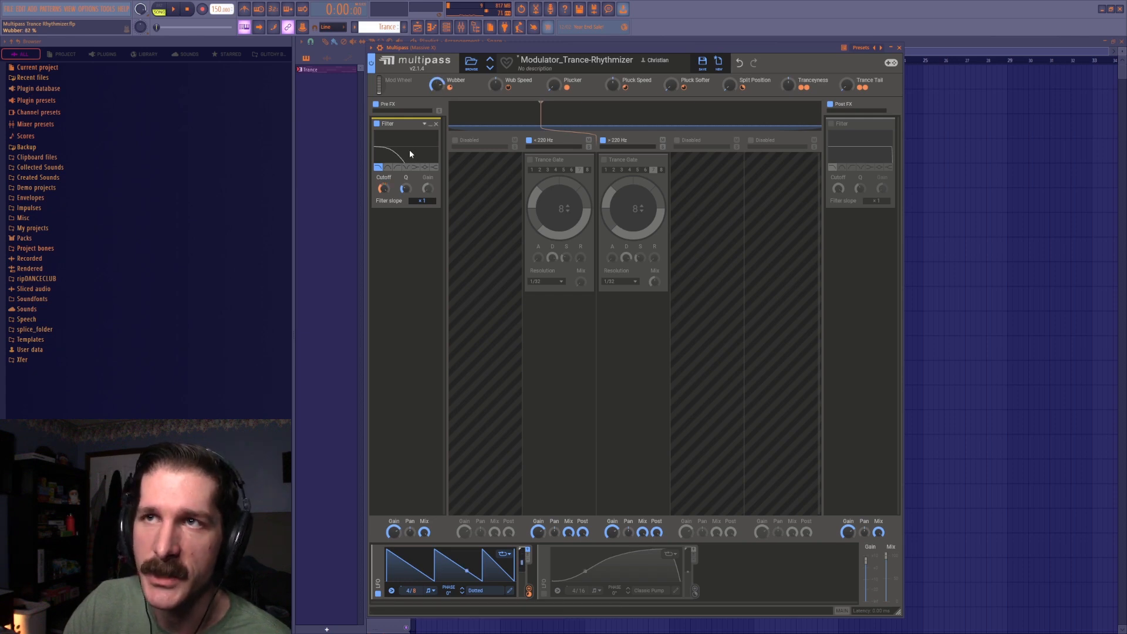
{"action": "key", "text": "space"}
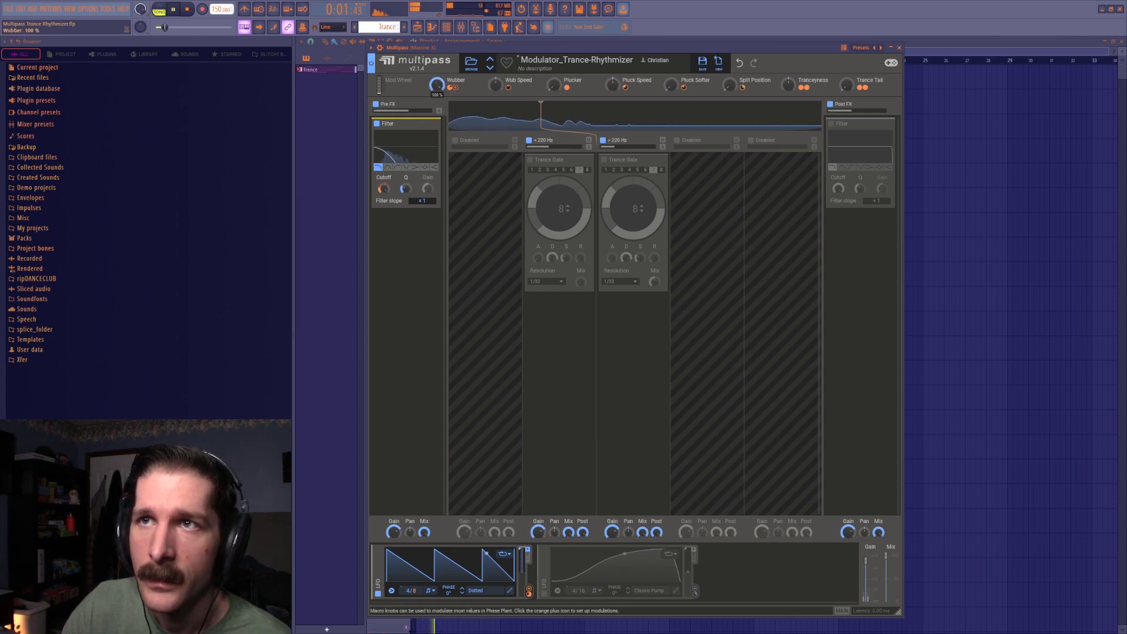
{"action": "key", "text": "space"}
Turn the Classic Pump LFO back on and audition the pumping filter with Wubber at 100%
{"action": "left_click", "coordinate": [542, 595]}
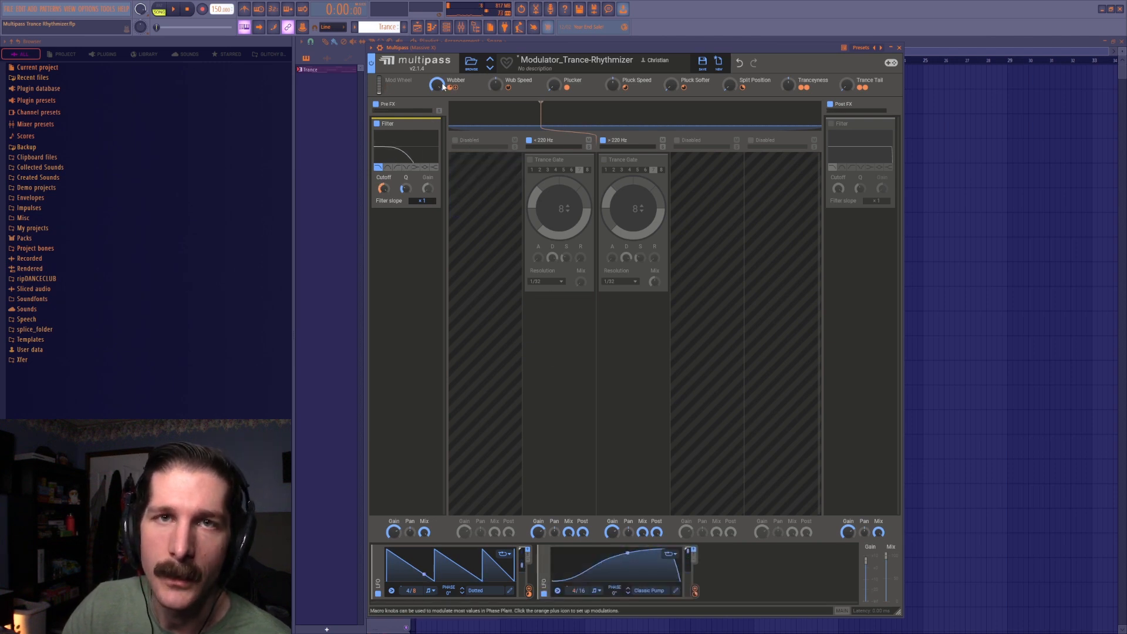
{"action": "key", "text": "space"}
{"action": "mouse_move", "coordinate": [439, 86]}
{"action": "left_mouse_down"}
{"action": "mouse_move", "coordinate": [439, 164]}
{"action": "mouse_move", "coordinate": [439, 86]}
{"action": "left_mouse_up"}
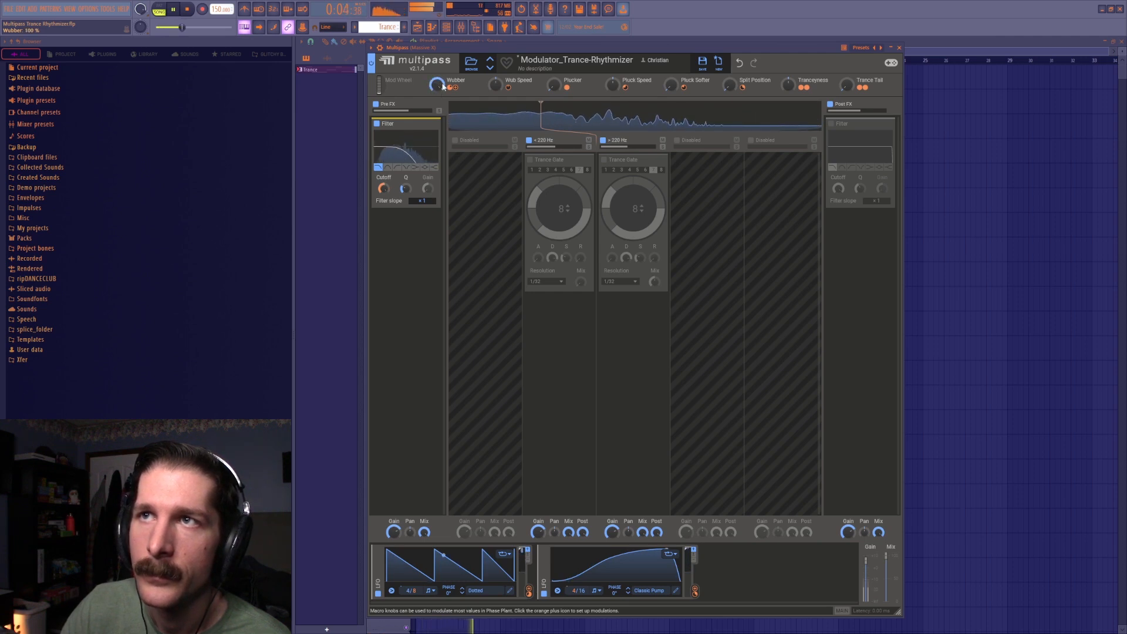
{"action": "key", "text": "space"}
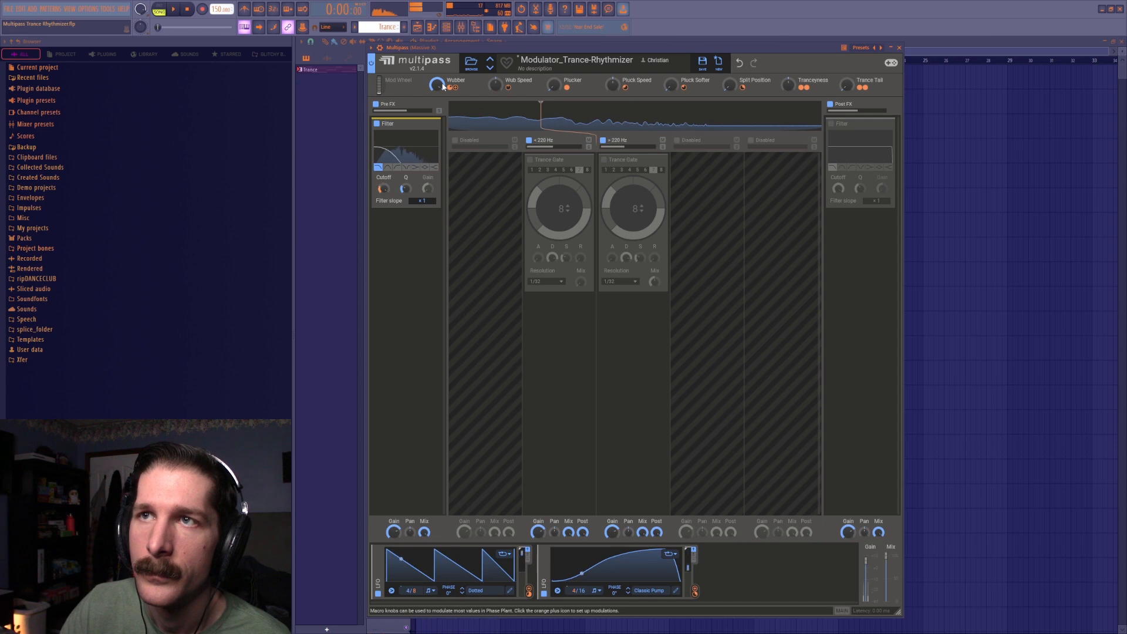
Reset the Wubber macro to 0% and sweep it back up to 100%
{"action": "double_click", "coordinate": [443, 84]}
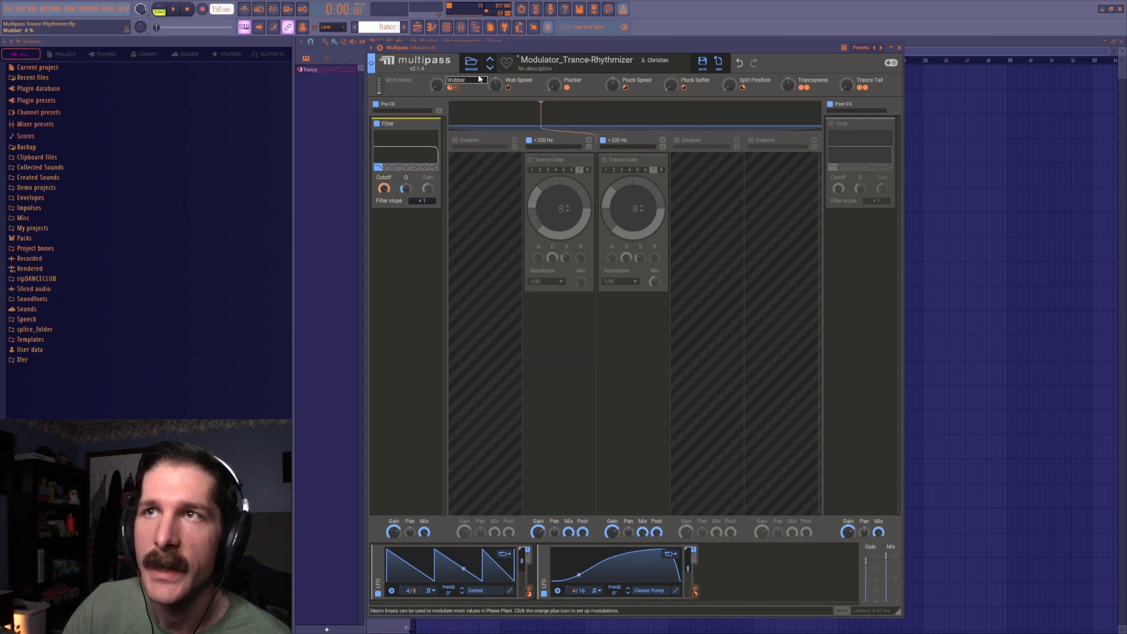
{"action": "left_click_drag", "start_coordinate": [437, 84], "coordinate": [437, 35]}
{"action": "left_click_drag", "start_coordinate": [437, 84], "coordinate": [437, 78]}
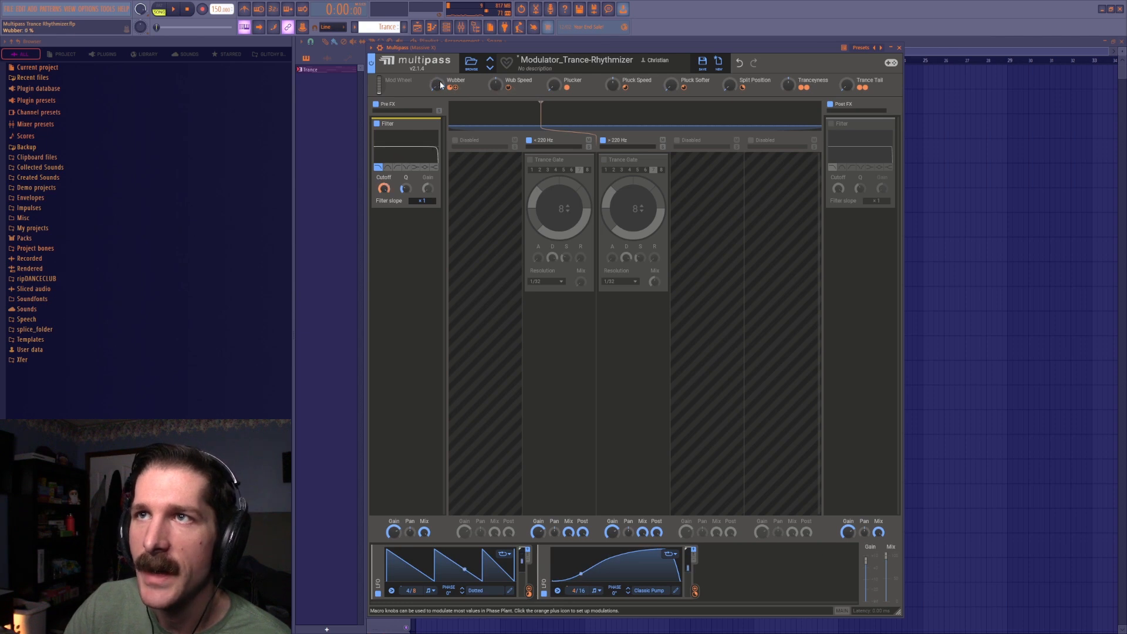
Inspect the Wub Speed macro's link to the Classic Pump LFO rate, audition a sweep of it, and reset it to 0%
{"action": "mouse_move", "coordinate": [510, 89]}
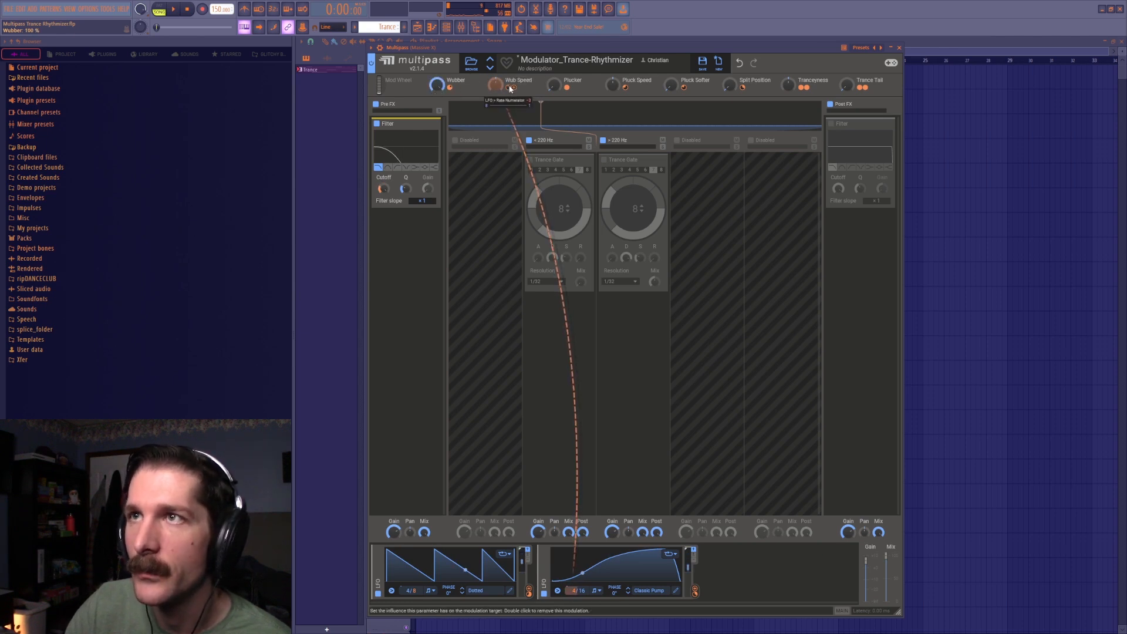
{"action": "mouse_move", "coordinate": [570, 596]}
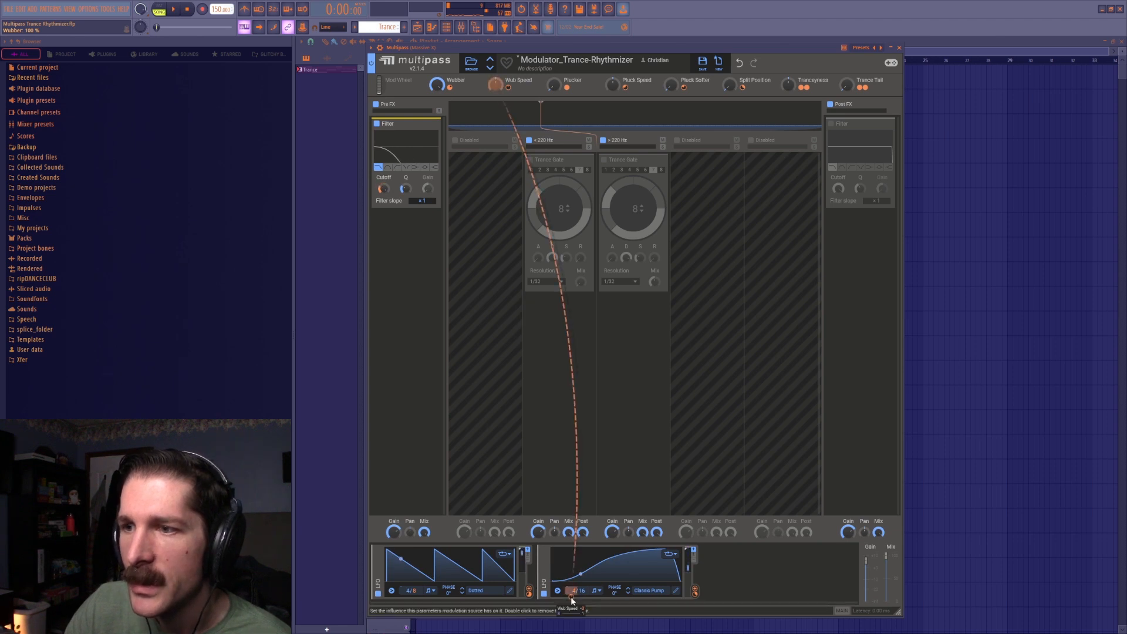
{"action": "key", "text": "space"}
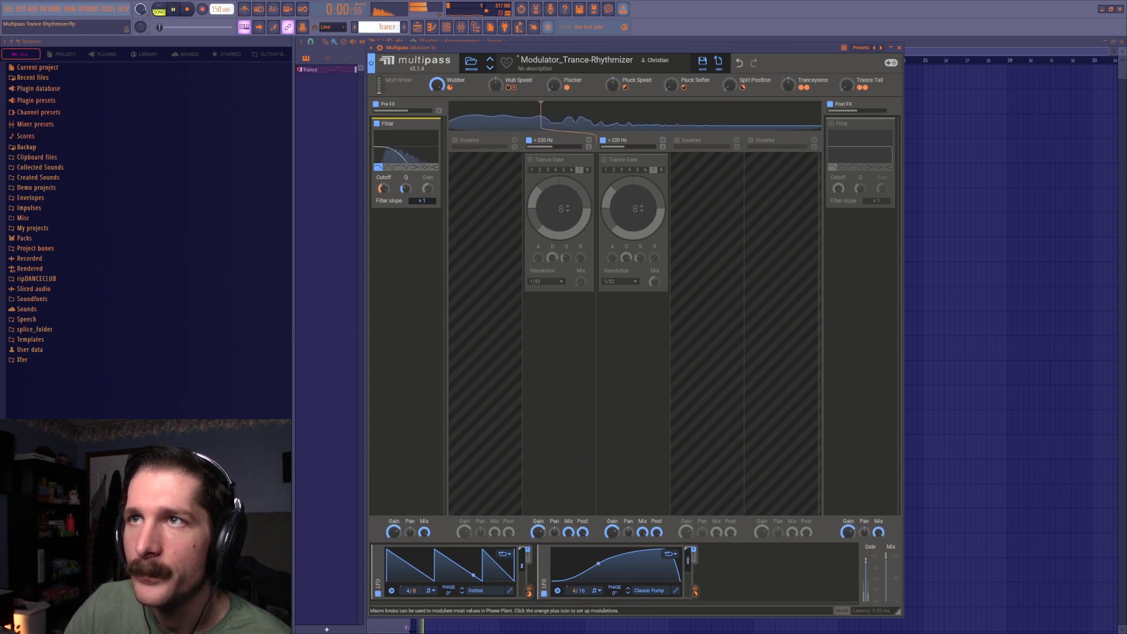
{"action": "left_click_drag", "start_coordinate": [495, 85], "coordinate": [495, 135]}
{"action": "key", "text": "space"}
{"action": "double_click", "coordinate": [495, 83]}
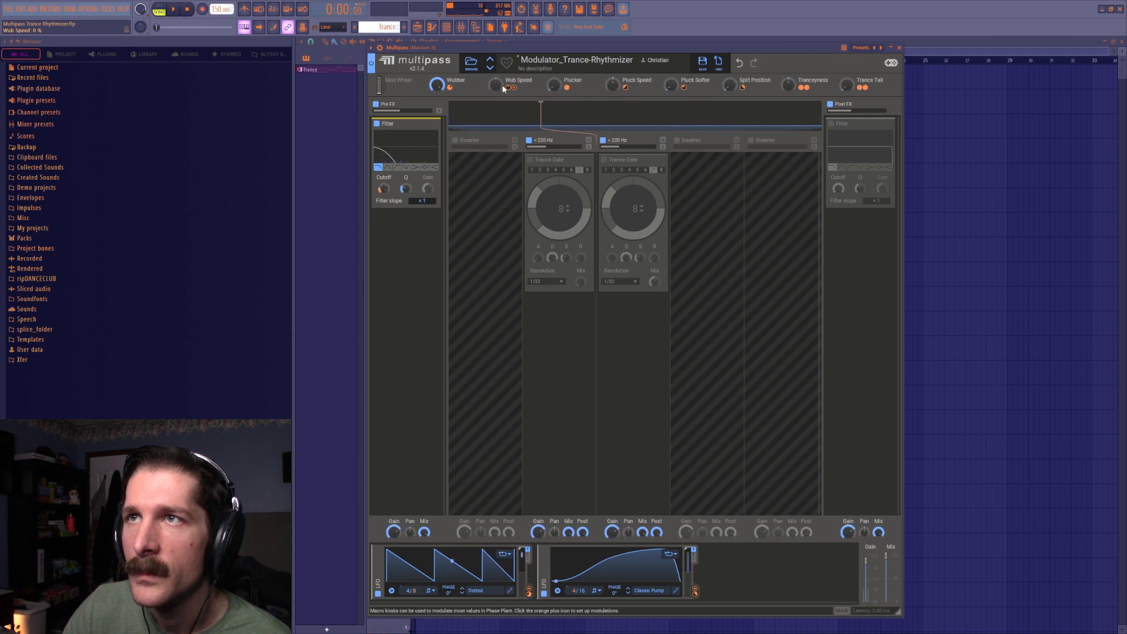
{"action": "mouse_move", "coordinate": [509, 91]}
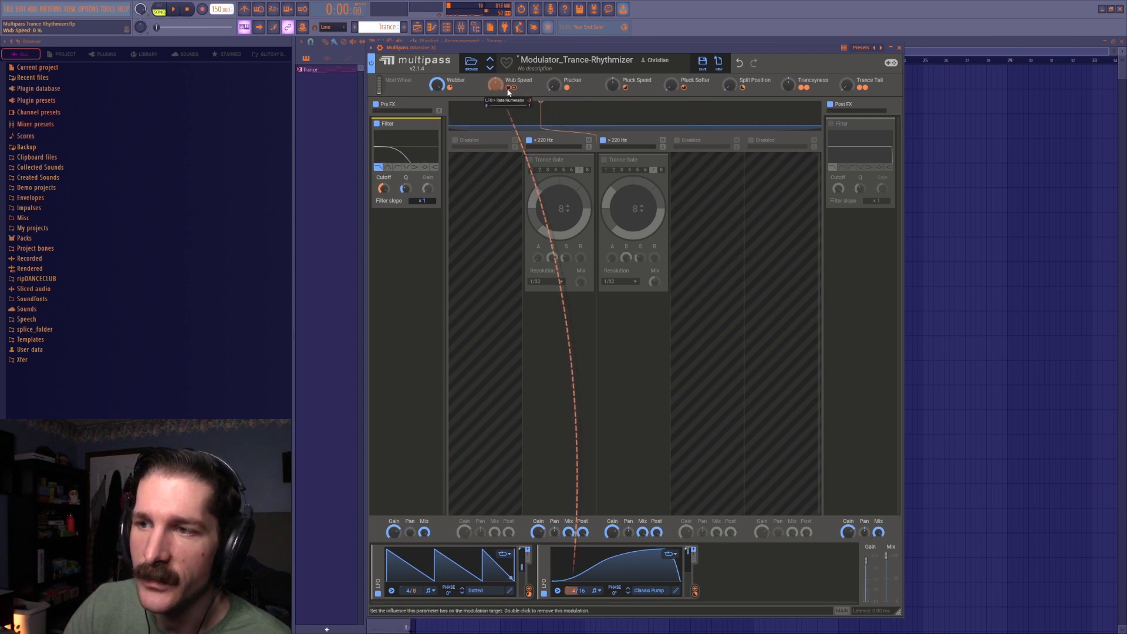
{"action": "mouse_move", "coordinate": [573, 599]}
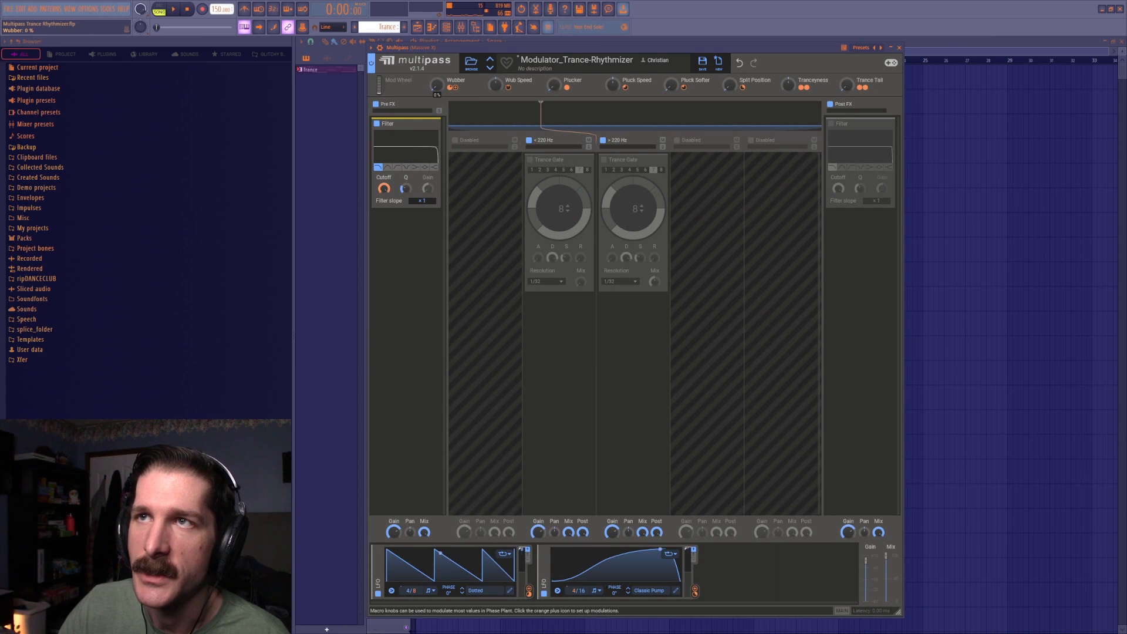
Enable the Post FX filter and audition it with the Plucker macro at 0%
{"action": "left_click", "coordinate": [831, 123]}
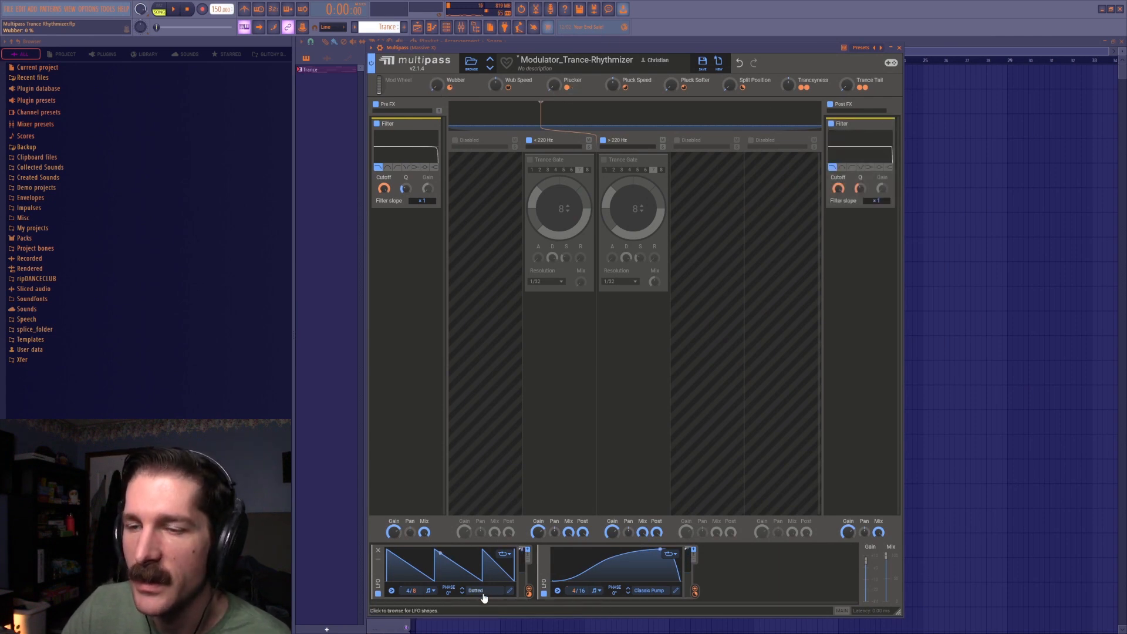
{"action": "key", "text": "space"}
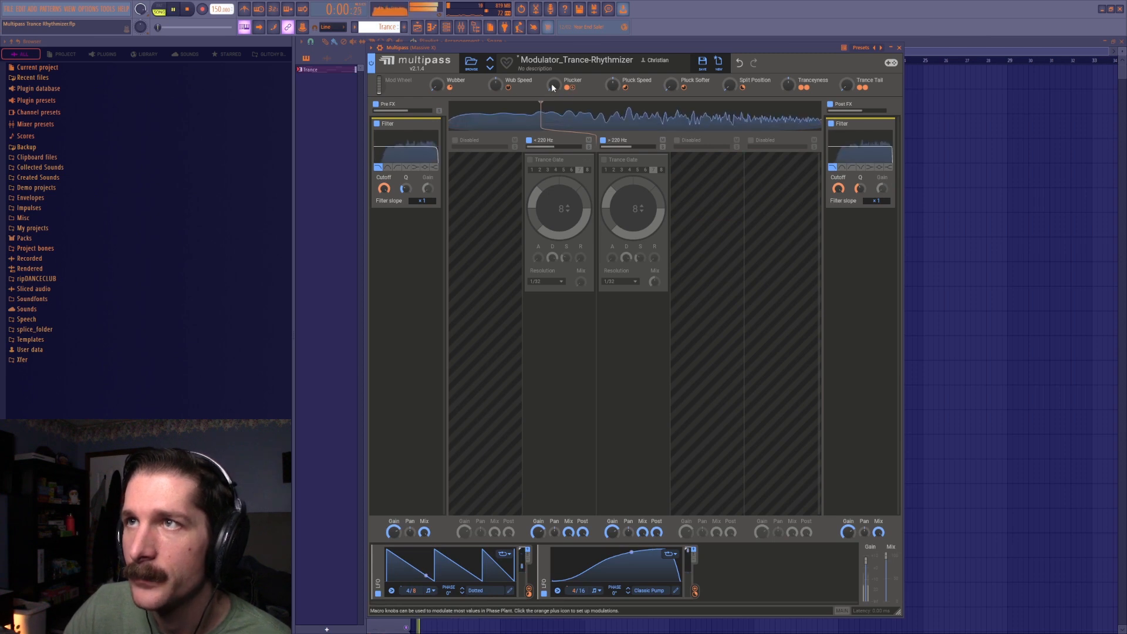
{"action": "key", "text": "space"}
Sweep the Plucker macro, audition the Post FX filter with it fully raised, and return it to 0%
{"action": "left_click_drag", "start_coordinate": [557, 85], "coordinate": [556, 79]}
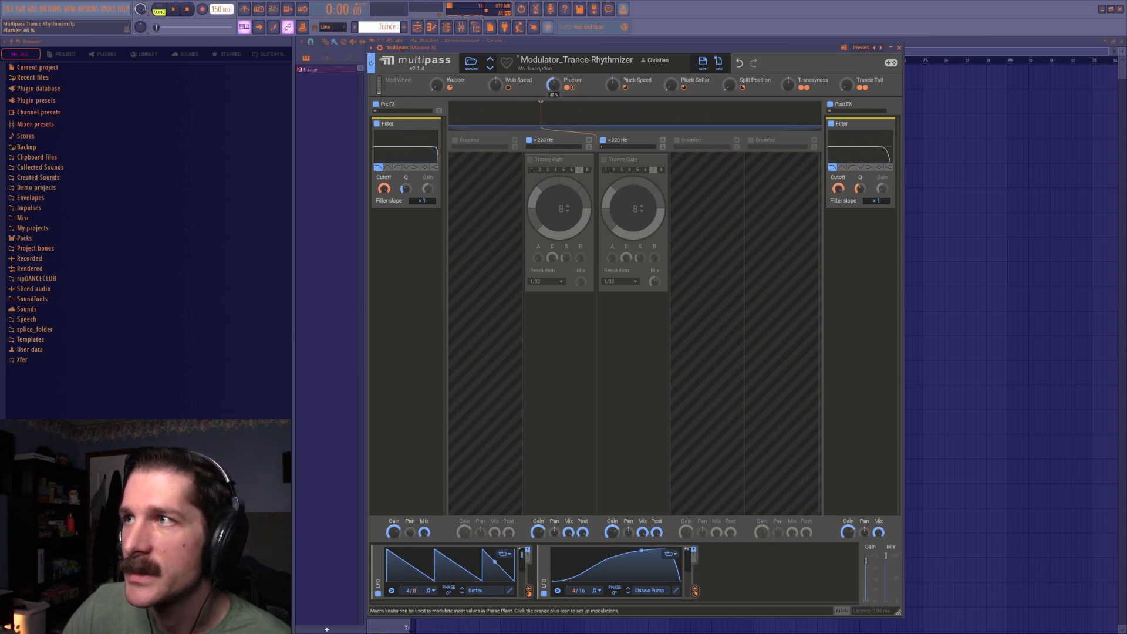
{"action": "left_click_drag", "start_coordinate": [557, 78], "coordinate": [555, 87]}
{"action": "key", "text": "space"}
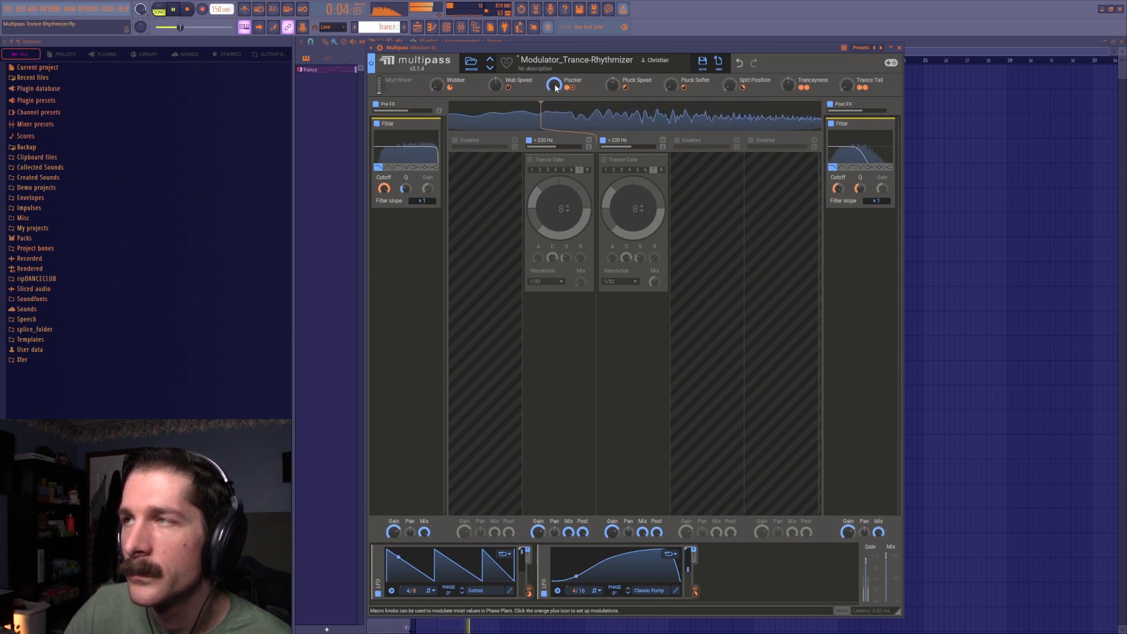
{"action": "mouse_move", "coordinate": [555, 87]}
{"action": "left_mouse_down"}
{"action": "mouse_move", "coordinate": [555, 170]}
{"action": "mouse_move", "coordinate": [554, 84]}
{"action": "left_mouse_up"}
{"action": "key", "text": "space"}
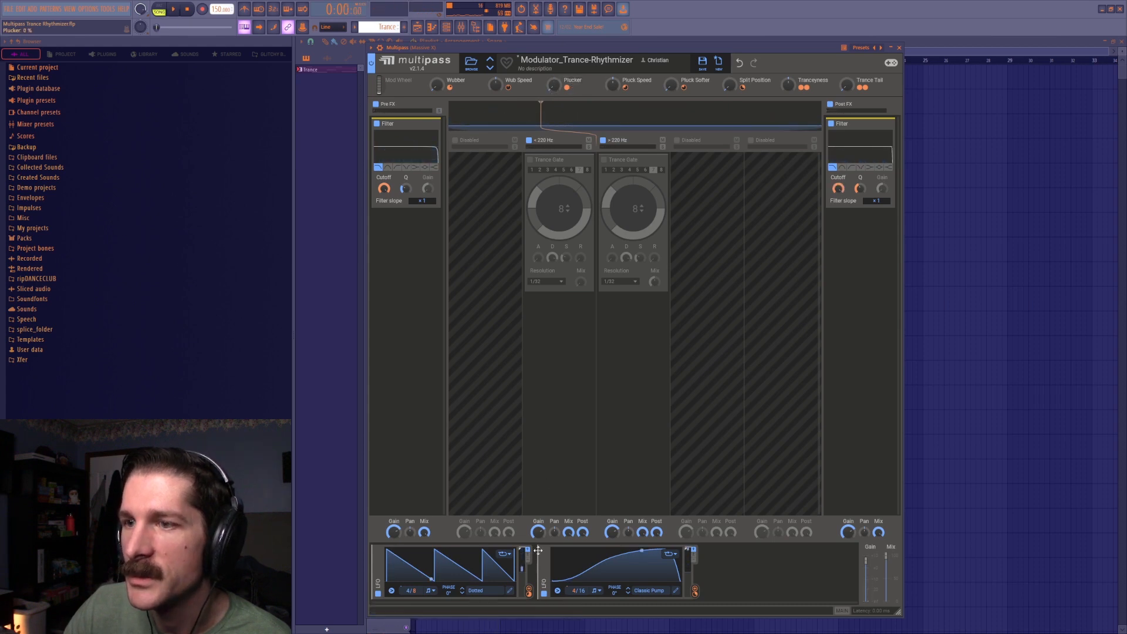
Raise the Plucker macro fully, audition a sweep of the Pluck Speed macro, and reset Pluck Speed to its default
{"action": "mouse_move", "coordinate": [529, 596]}
{"action": "left_click_drag", "start_coordinate": [613, 85], "coordinate": [554, 27]}
{"action": "key", "text": "space"}
{"action": "left_click_drag", "start_coordinate": [613, 85], "coordinate": [613, 79]}
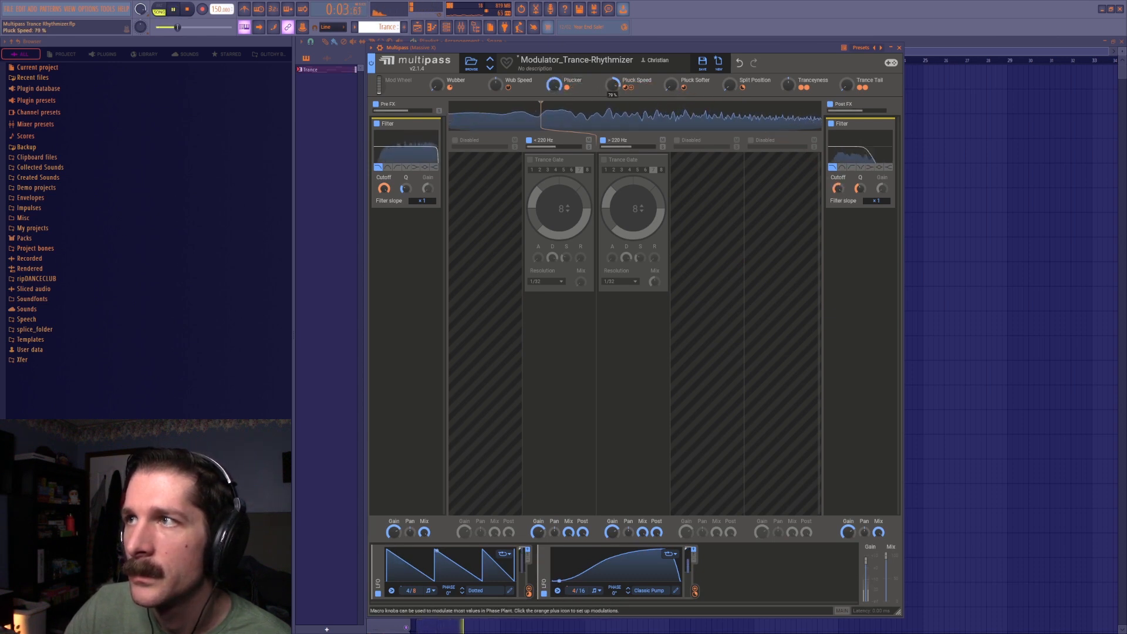
{"action": "double_click", "coordinate": [613, 85]}
{"action": "key", "text": "space"}
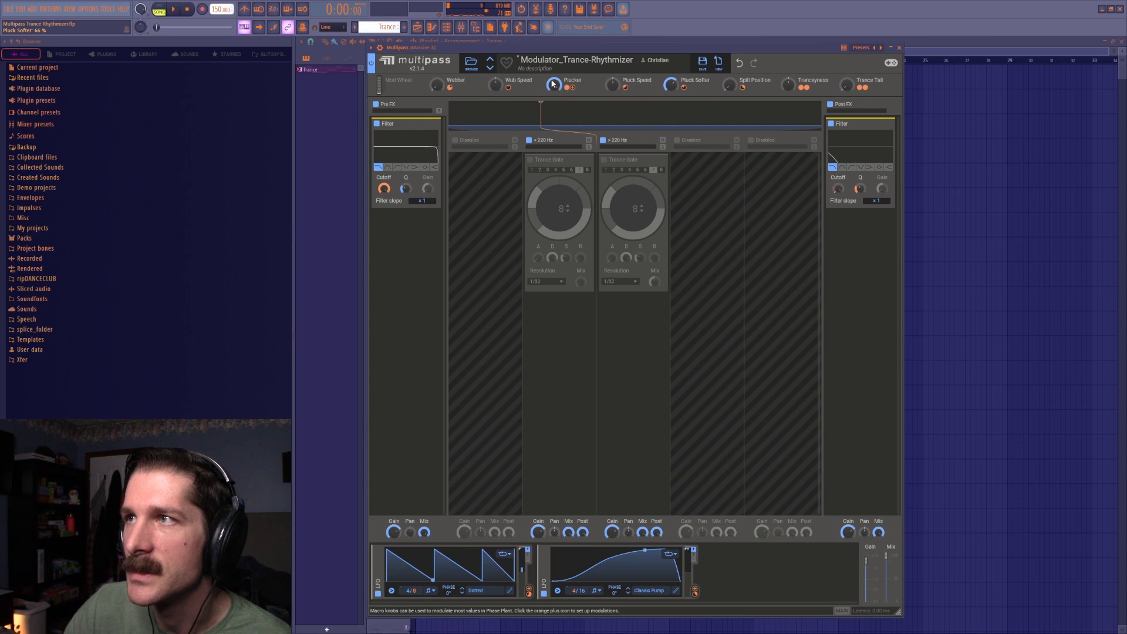
Toggle the Dotted LFO off and on, and audition the fully raised Plucker macro with Pluck Softer at 100%
{"action": "left_click", "coordinate": [377, 593]}
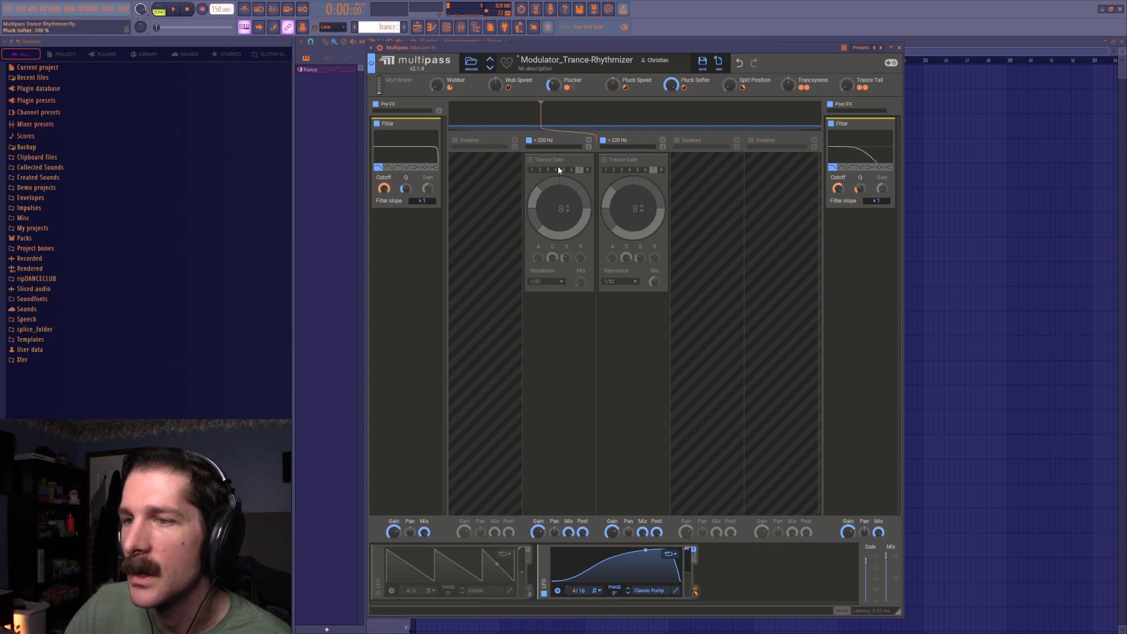
{"action": "left_click", "coordinate": [377, 594]}
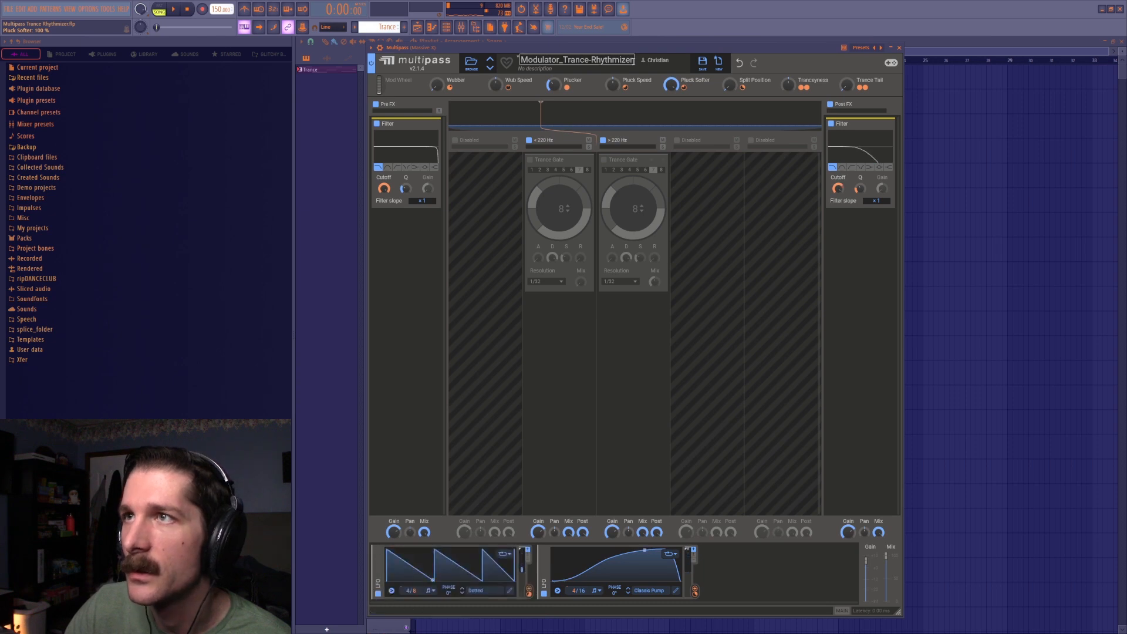
{"action": "key", "text": "space"}
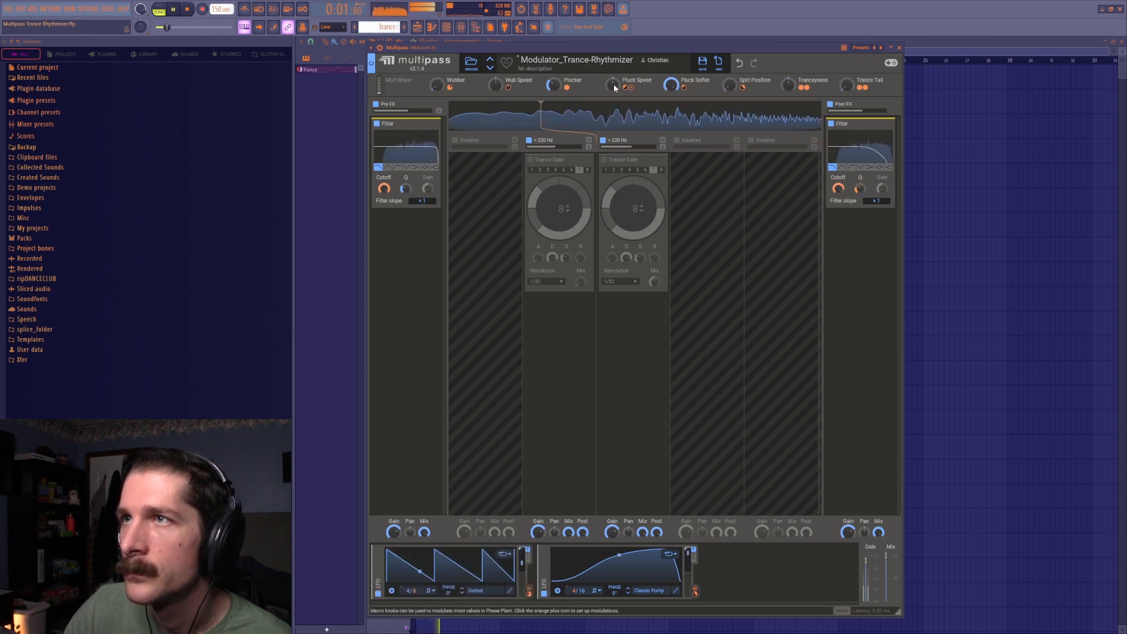
{"action": "left_click_drag", "start_coordinate": [553, 86], "coordinate": [553, 63]}
{"action": "left_click_drag", "start_coordinate": [670, 86], "coordinate": [670, 56]}
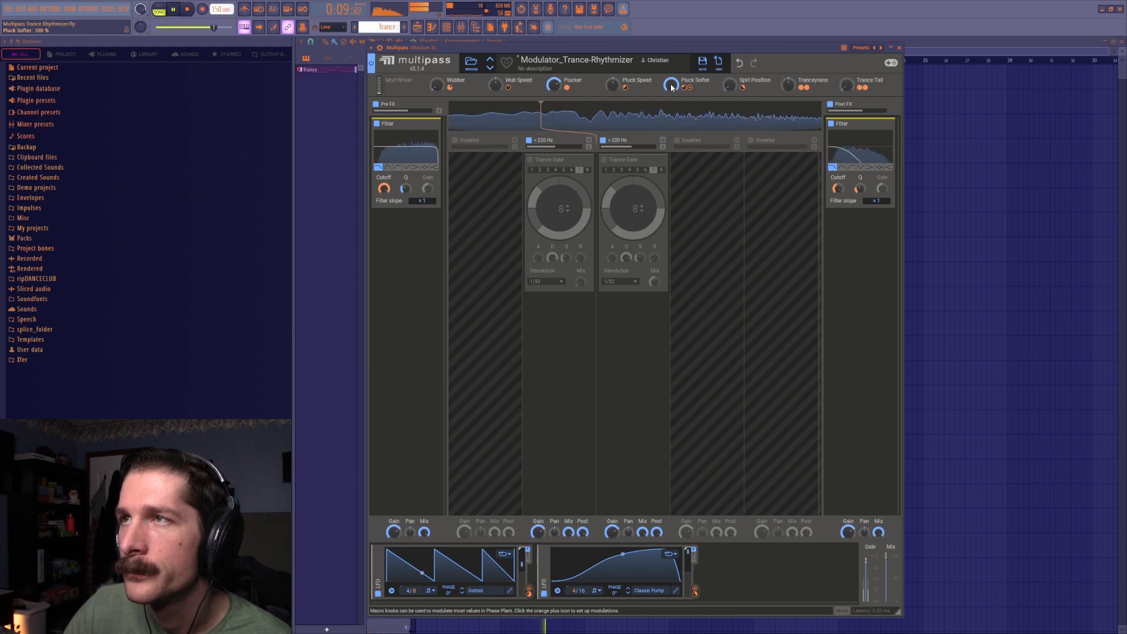
{"action": "key", "text": "space"}
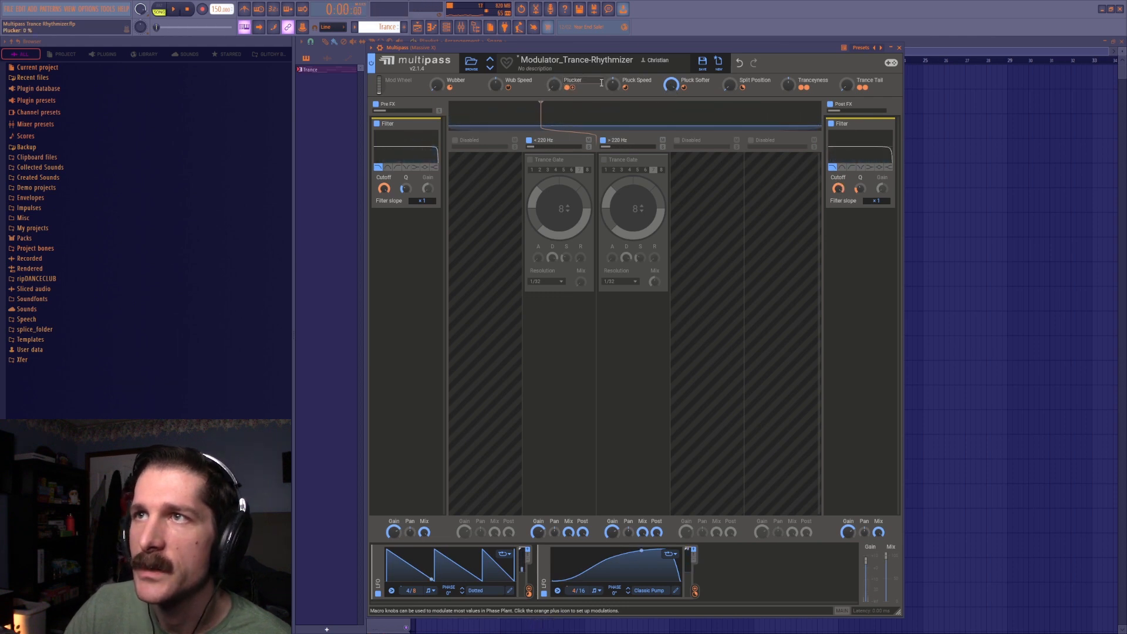
Re-enable the Trance Gates on both the low and high bands
{"action": "left_click", "coordinate": [529, 160]}
{"action": "left_click", "coordinate": [604, 160]}
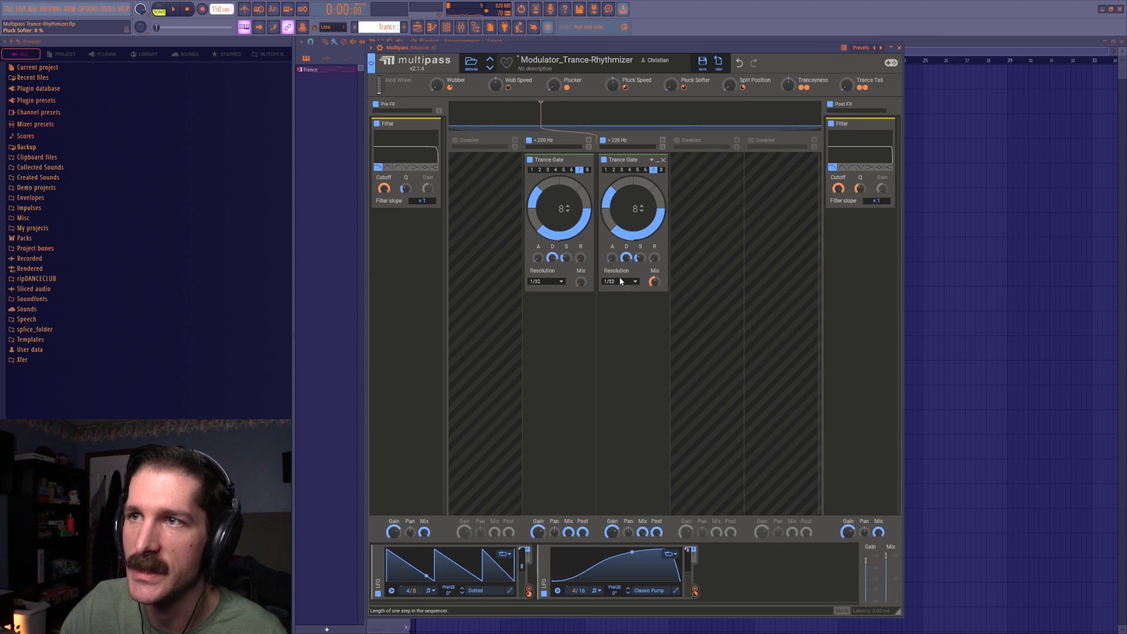
Open the project See it works.flp, return to the Rave 140 clip at the start, and show the channel rack
{"action": "left_click", "coordinate": [9, 8]}
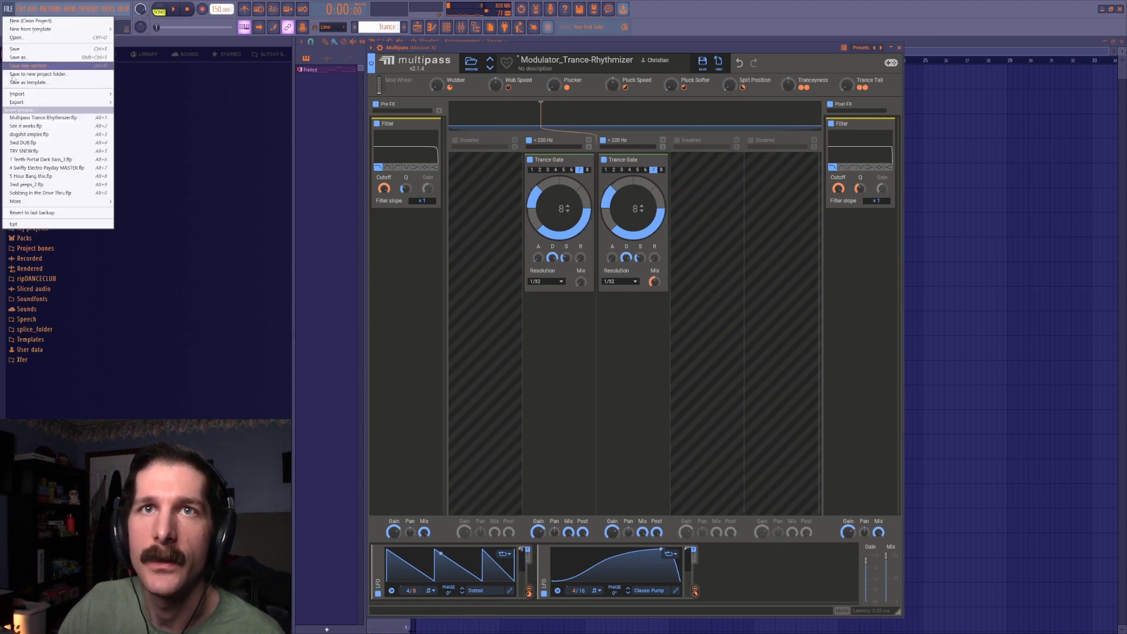
{"action": "left_click", "coordinate": [42, 125]}
{"action": "left_click_drag", "start_coordinate": [822, 52], "coordinate": [634, 54]}
{"action": "left_click", "coordinate": [461, 27]}
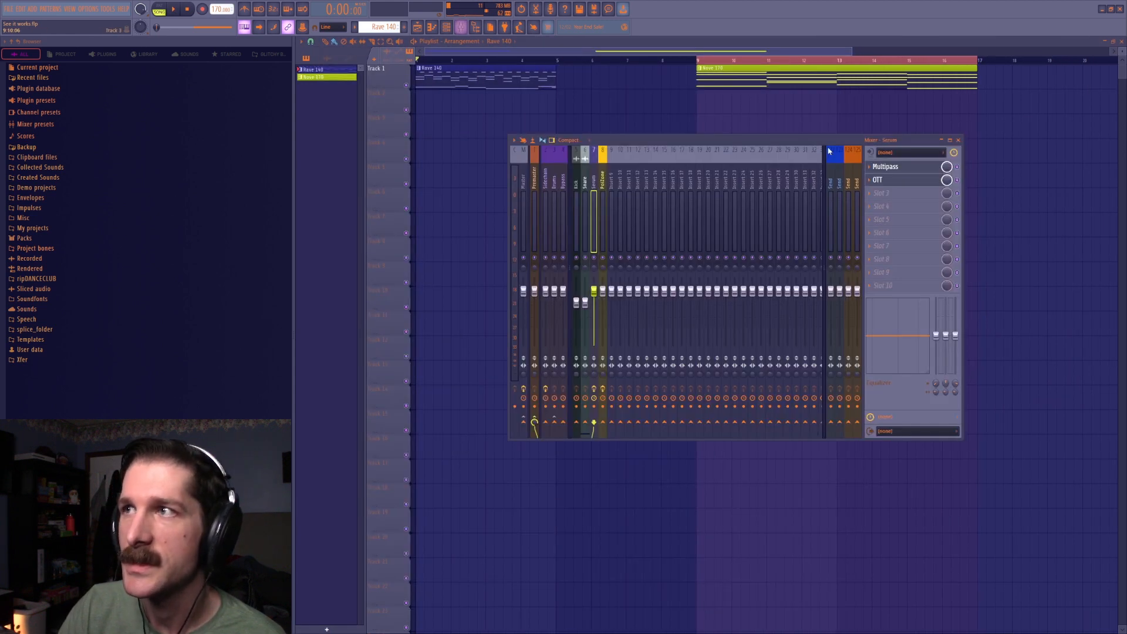
{"action": "left_click_drag", "start_coordinate": [435, 62], "coordinate": [415, 71]}
{"action": "left_click", "coordinate": [446, 27]}
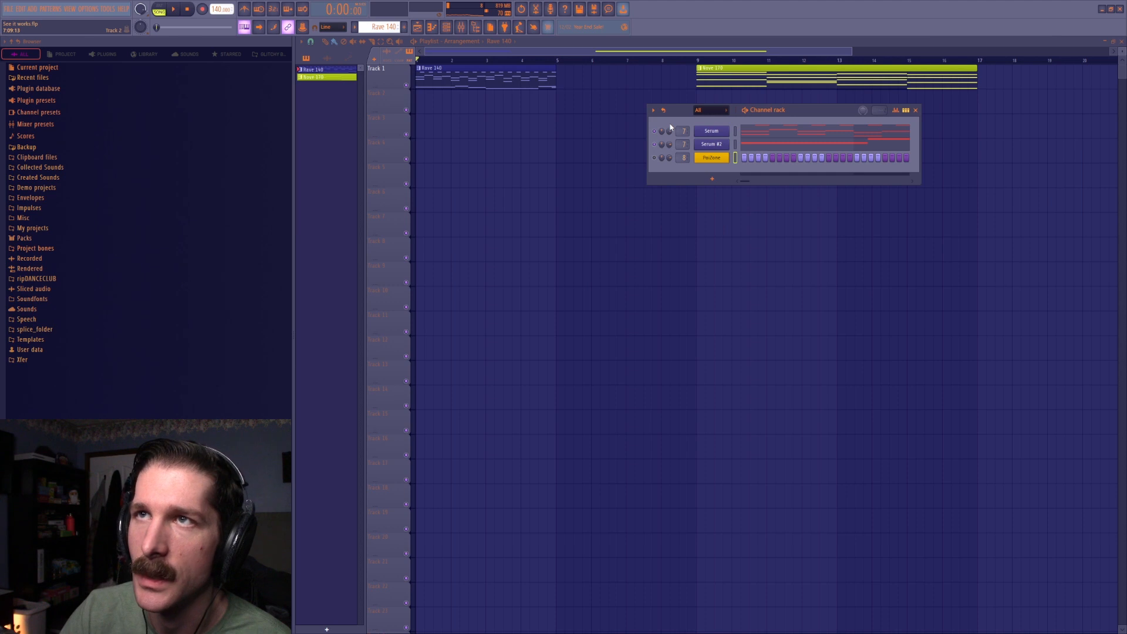
Audition the Rave 140 clip and inspect the Multipass and OTT effects on the Serum mixer track
{"action": "key", "text": "space"}
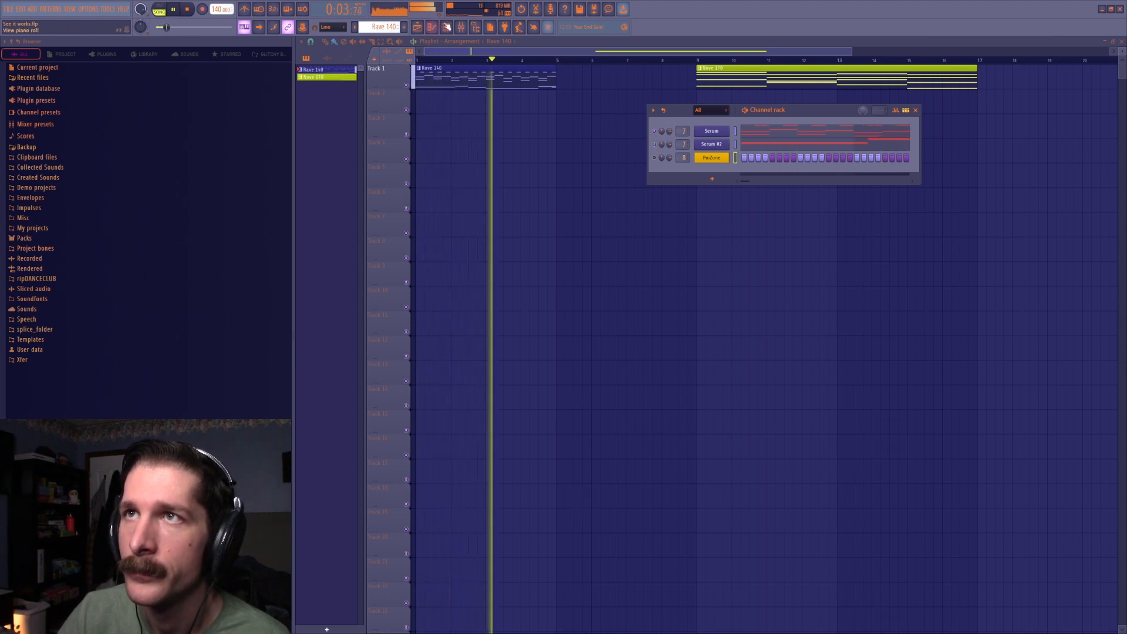
{"action": "left_click", "coordinate": [433, 27]}
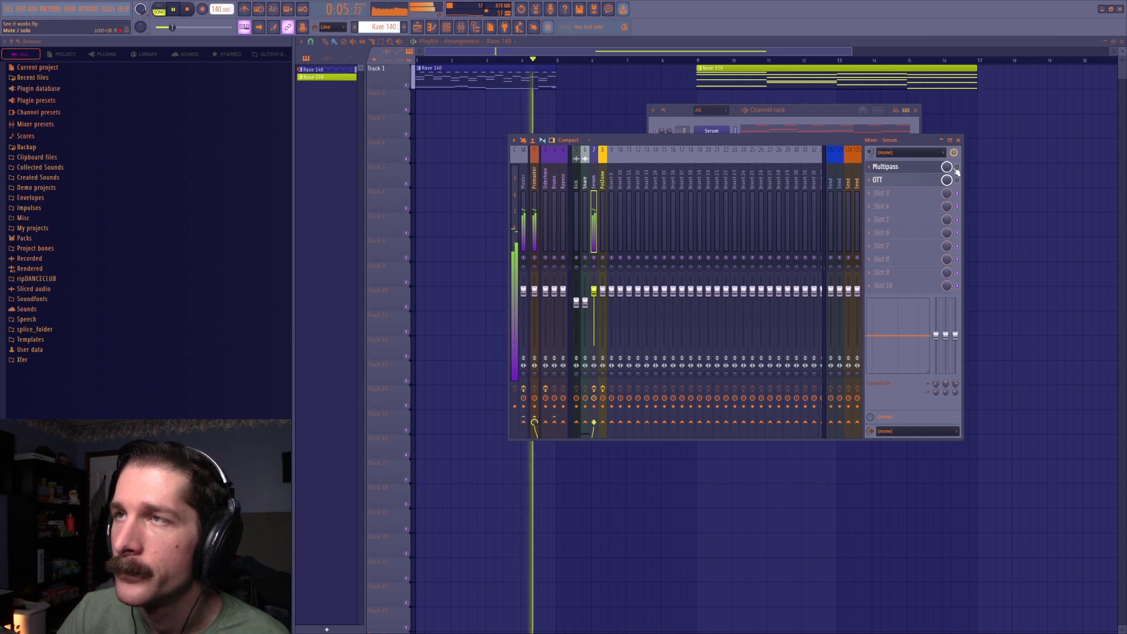
{"action": "key", "text": "space"}
{"action": "left_click", "coordinate": [957, 169]}
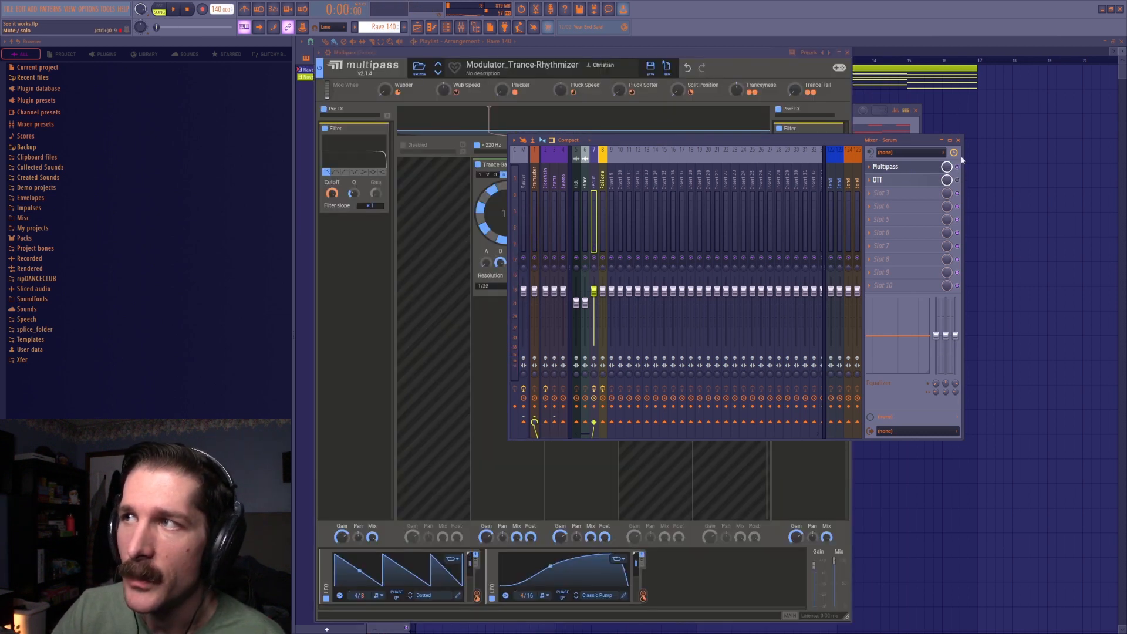
{"action": "left_click", "coordinate": [960, 182]}
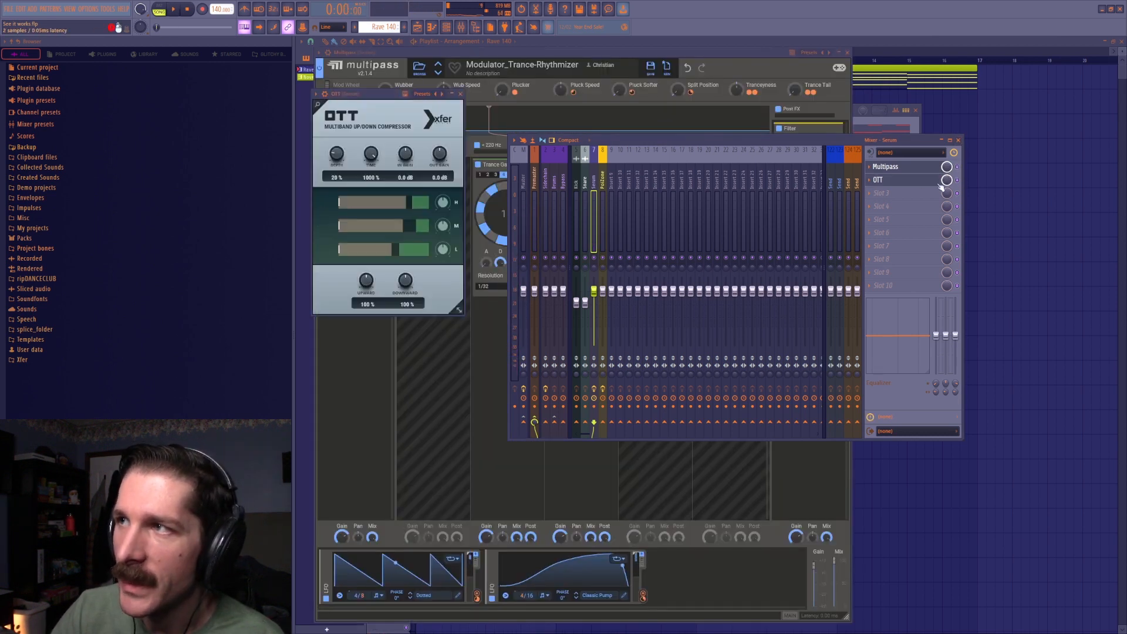
{"action": "left_click", "coordinate": [685, 47]}
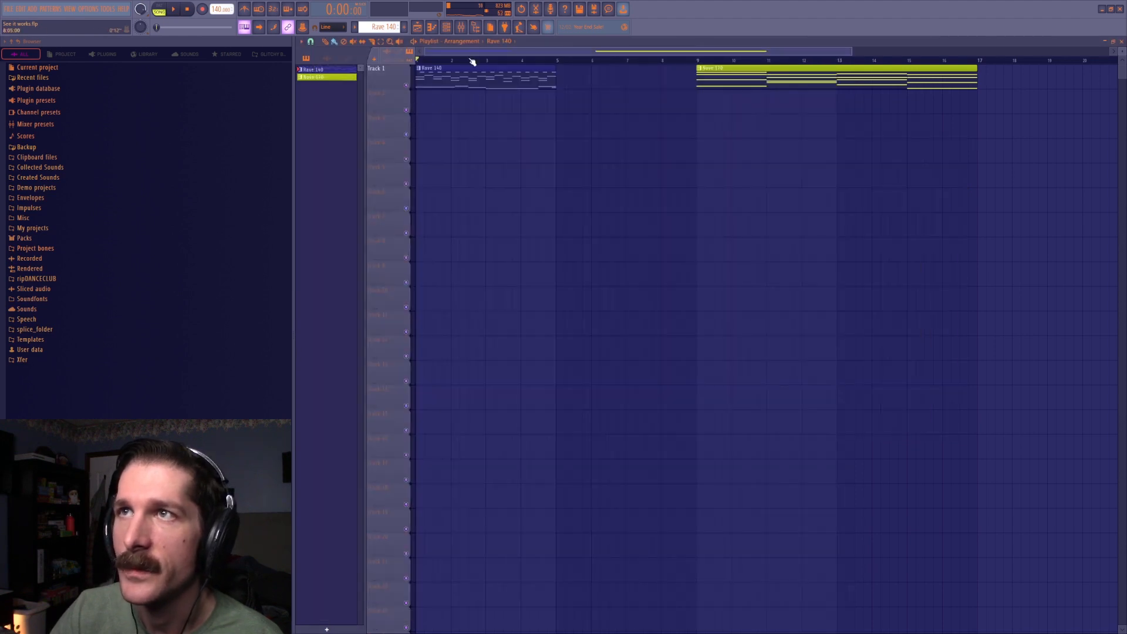
Reopen Multipass from the Serum mixer track and audition the Rave 140 clip through its Trance Gates
{"action": "left_click", "coordinate": [461, 27]}
{"action": "left_click", "coordinate": [923, 169]}
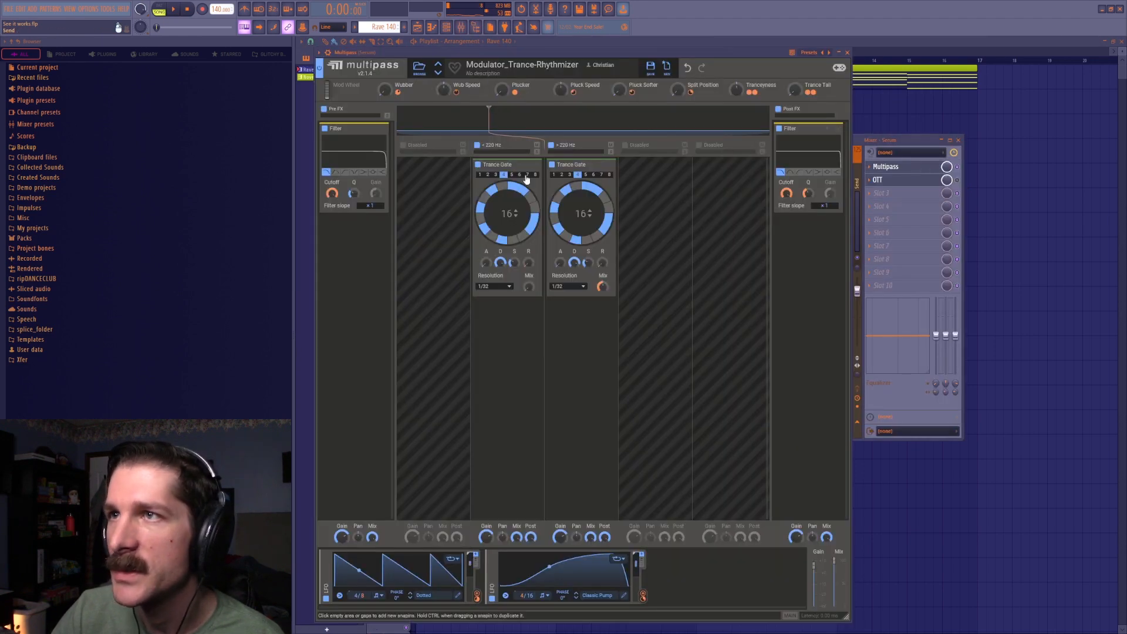
{"action": "key", "text": "space"}
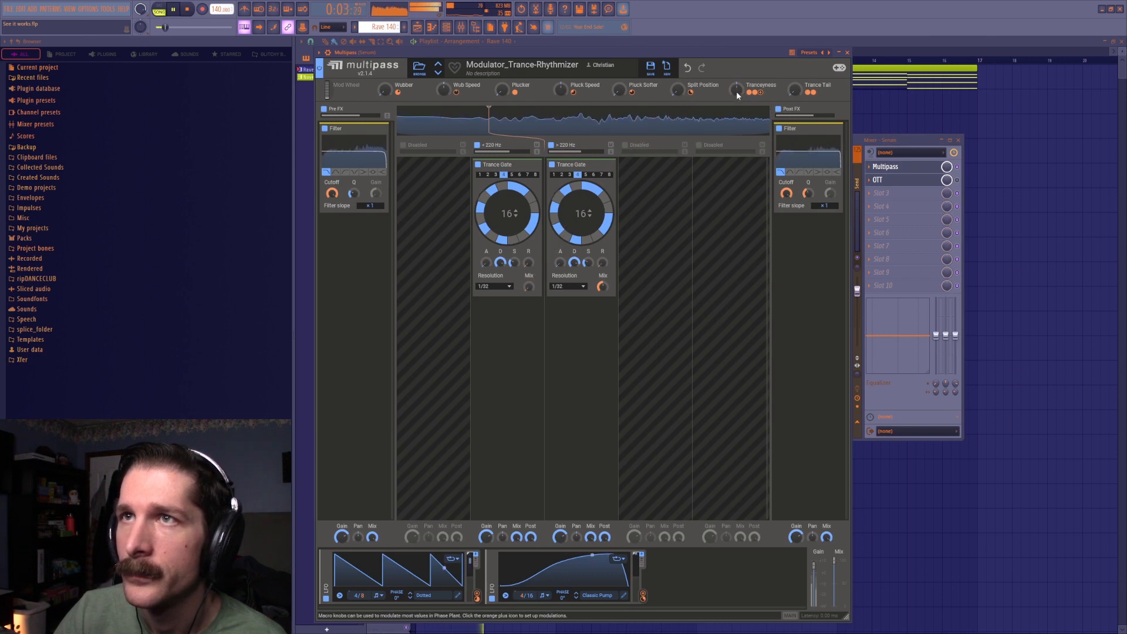
{"action": "key", "text": "space"}
Raise the Wubber macro to about 60% and audition the clip
{"action": "left_click_drag", "start_coordinate": [384, 89], "coordinate": [383, 65]}
{"action": "key", "text": "space"}
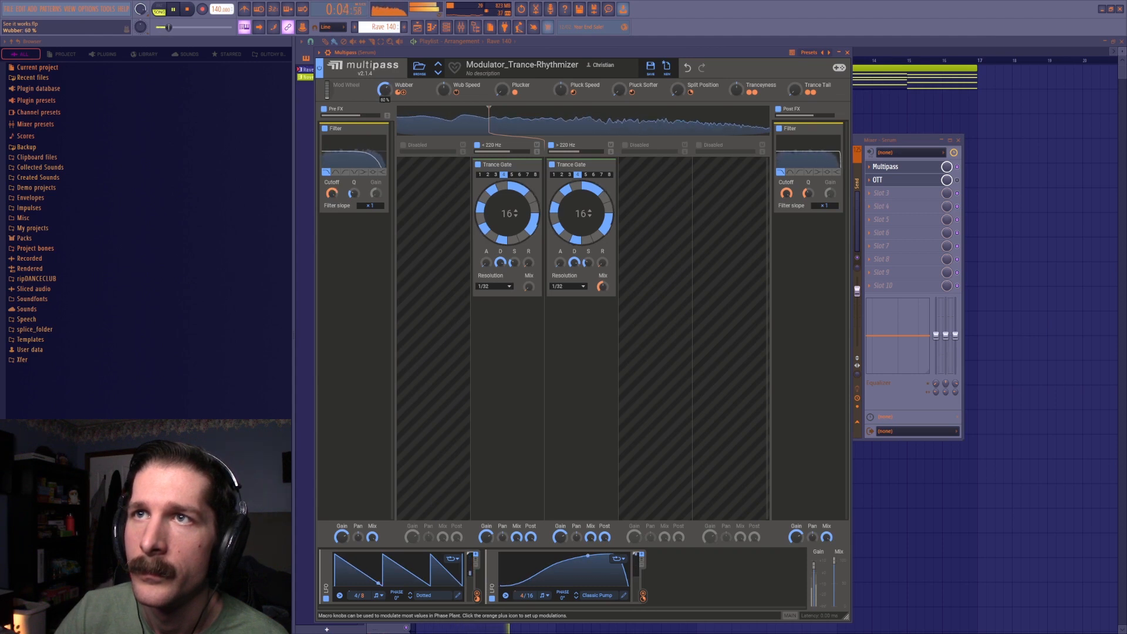
{"action": "key", "text": "space"}
Bypass the Pre FX filter and audition a Split Position sweep with the low band soloed, returning the macro to 0%
{"action": "left_click", "coordinate": [325, 129]}
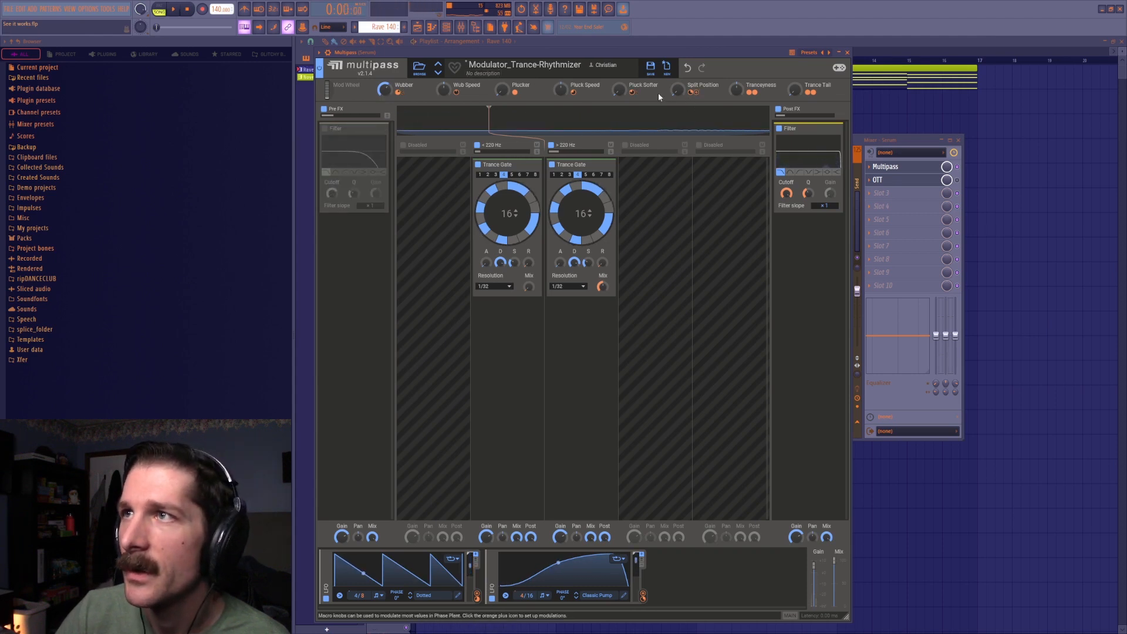
{"action": "key", "text": "space"}
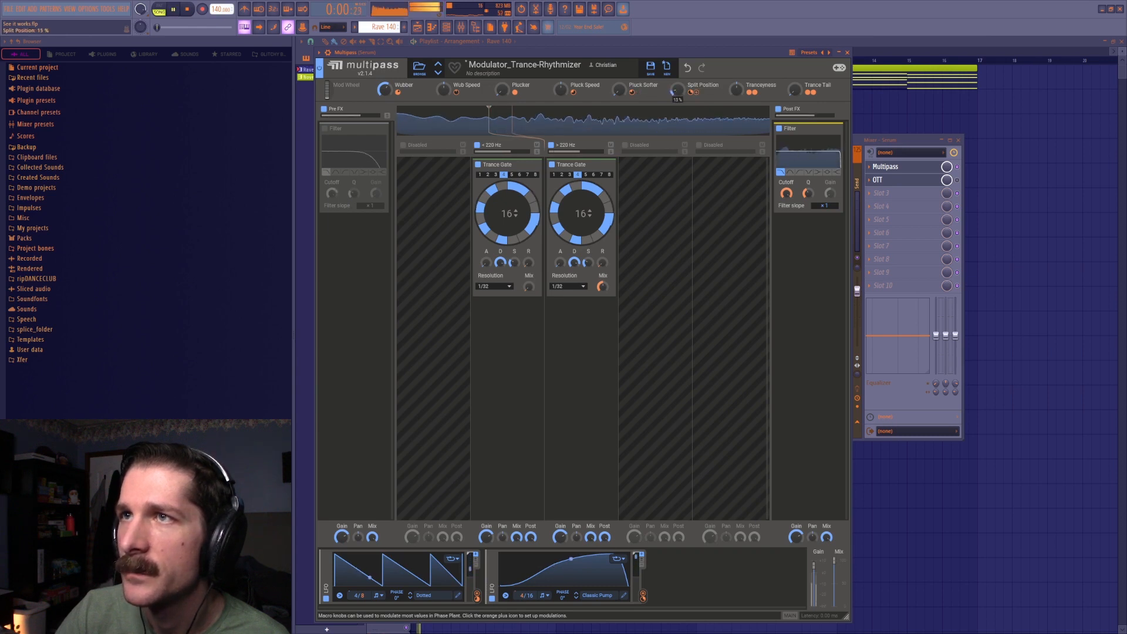
{"action": "left_click", "coordinate": [536, 145]}
{"action": "left_click", "coordinate": [537, 145]}
{"action": "left_click", "coordinate": [536, 152]}
{"action": "left_click_drag", "start_coordinate": [677, 89], "coordinate": [676, 104]}
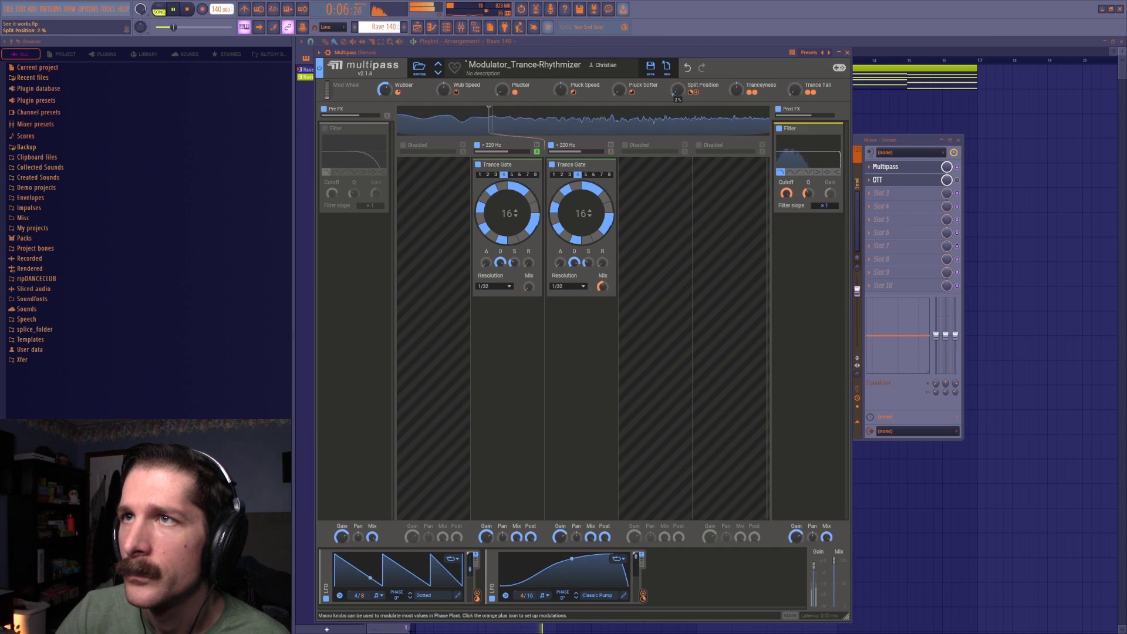
{"action": "key", "text": "space"}
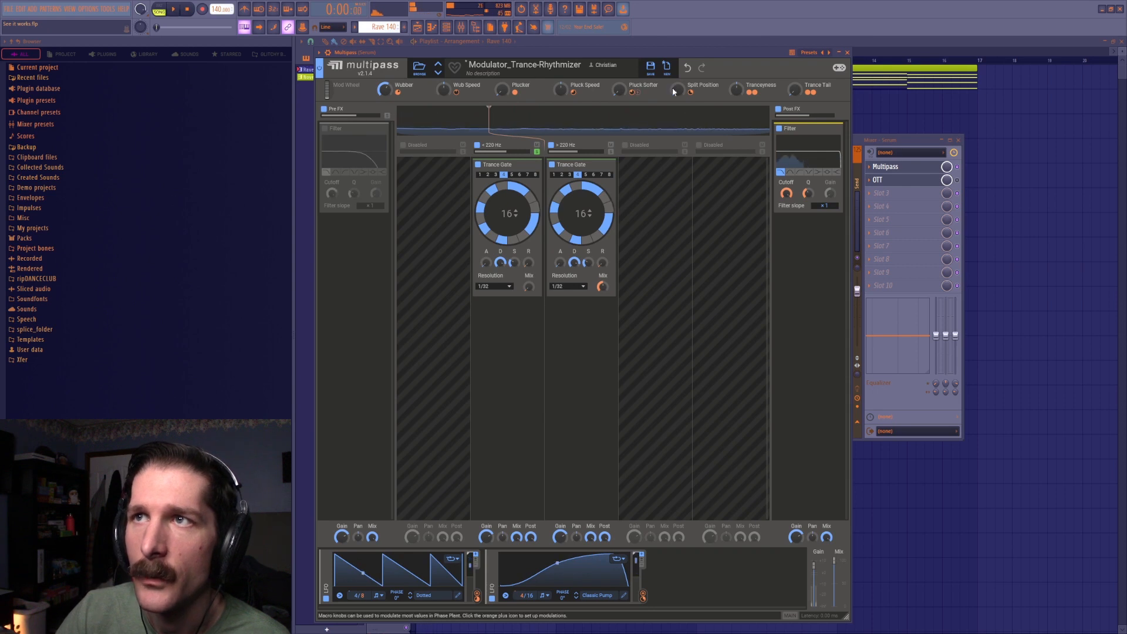
Re-enable the Pre FX filter and audition the clip again from the start
{"action": "left_click", "coordinate": [325, 129]}
{"action": "key", "text": "space"}
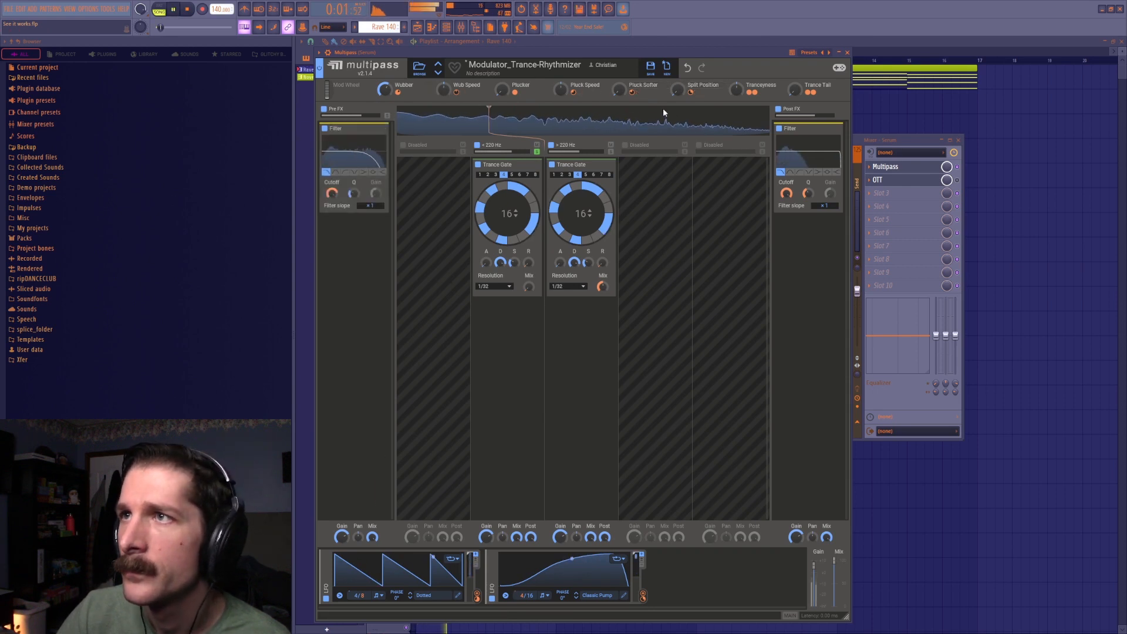
{"action": "key", "text": "space"}
{"action": "key", "text": "space"}
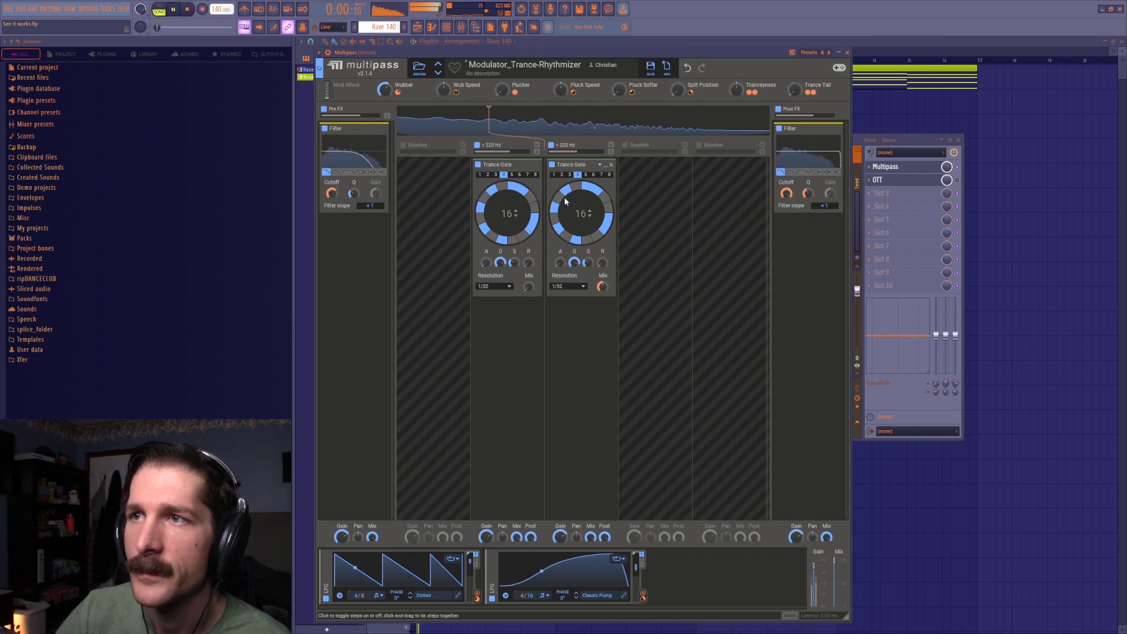
Lower the Wub Speed macro and raise the Plucker macro to 70% while auditioning the clip
{"action": "left_click_drag", "start_coordinate": [444, 89], "coordinate": [444, 144]}
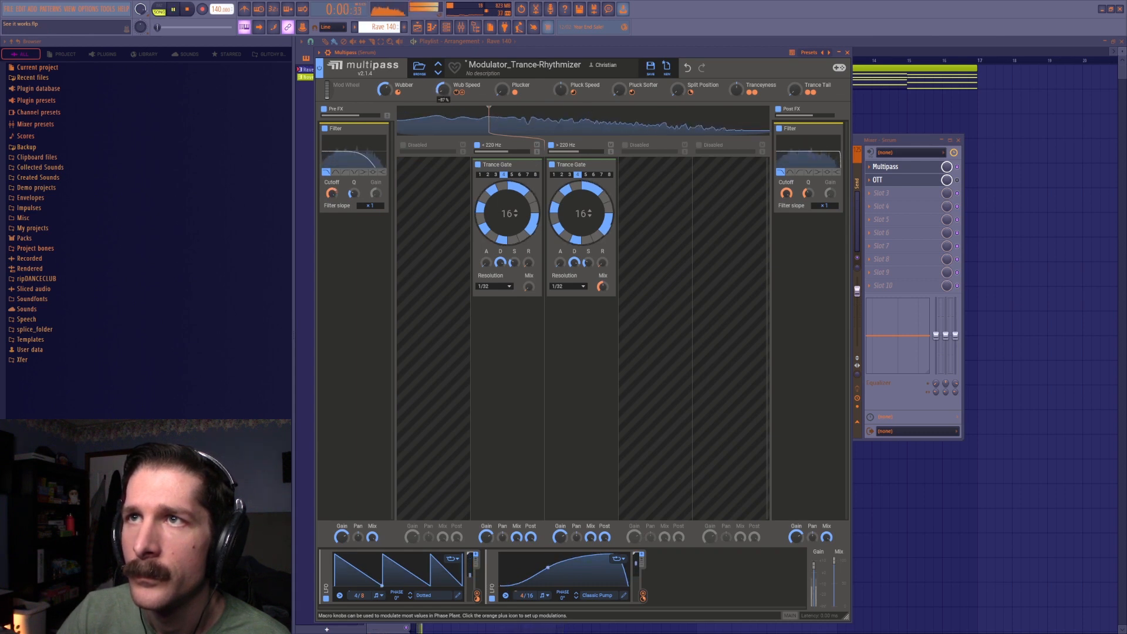
{"action": "left_click_drag", "start_coordinate": [385, 89], "coordinate": [385, 85]}
{"action": "left_click_drag", "start_coordinate": [502, 89], "coordinate": [502, 62]}
{"action": "key", "text": "space"}
{"action": "key", "text": "space"}
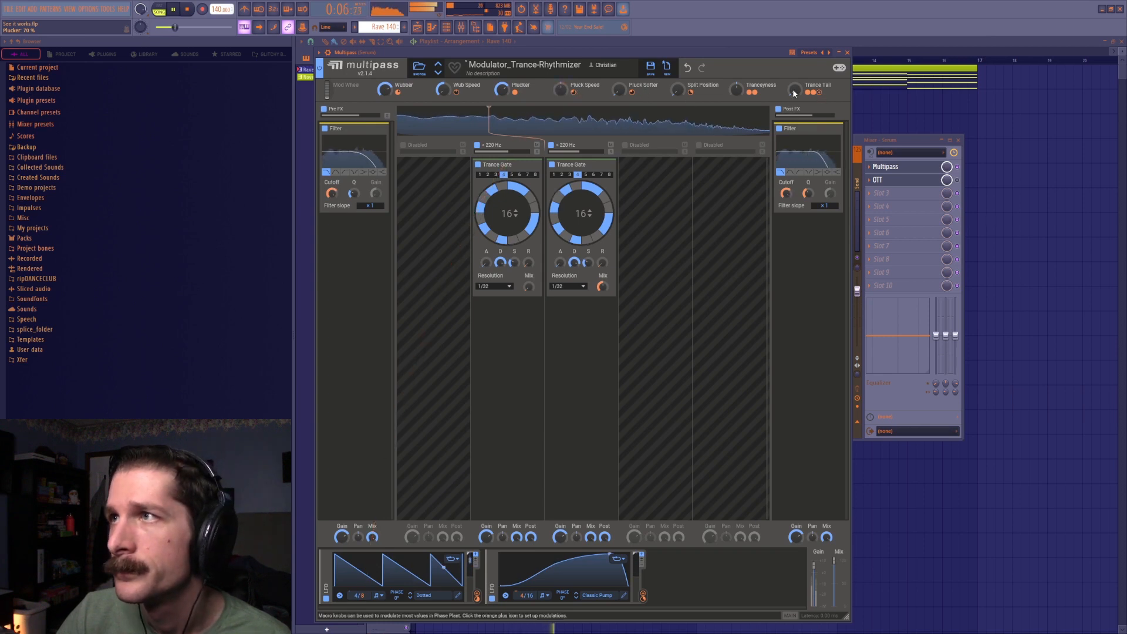
Audition a sweep of the Tranceyness macro and leave it at -20%
{"action": "key", "text": "space"}
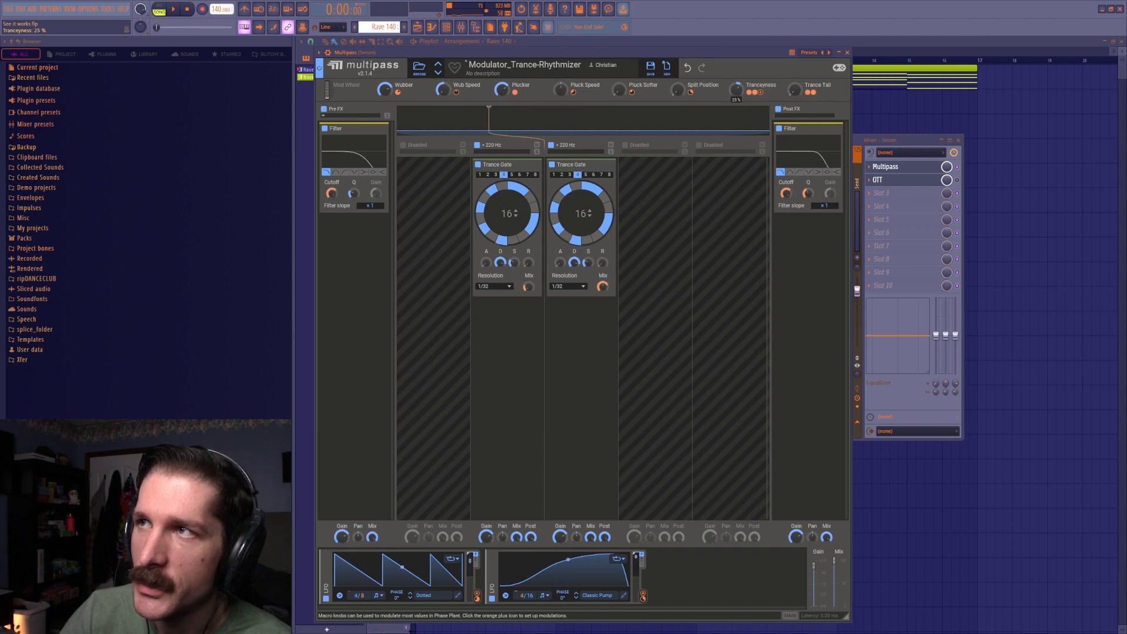
{"action": "left_click_drag", "start_coordinate": [736, 89], "coordinate": [737, 150]}
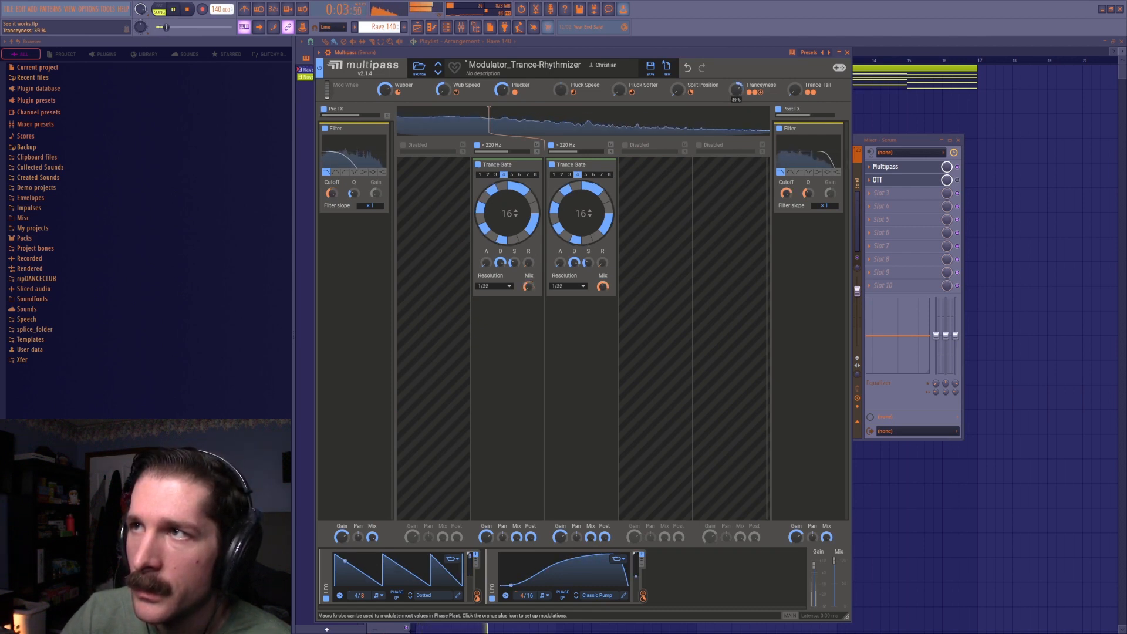
{"action": "left_click_drag", "start_coordinate": [736, 90], "coordinate": [737, 103]}
{"action": "key", "text": "space"}
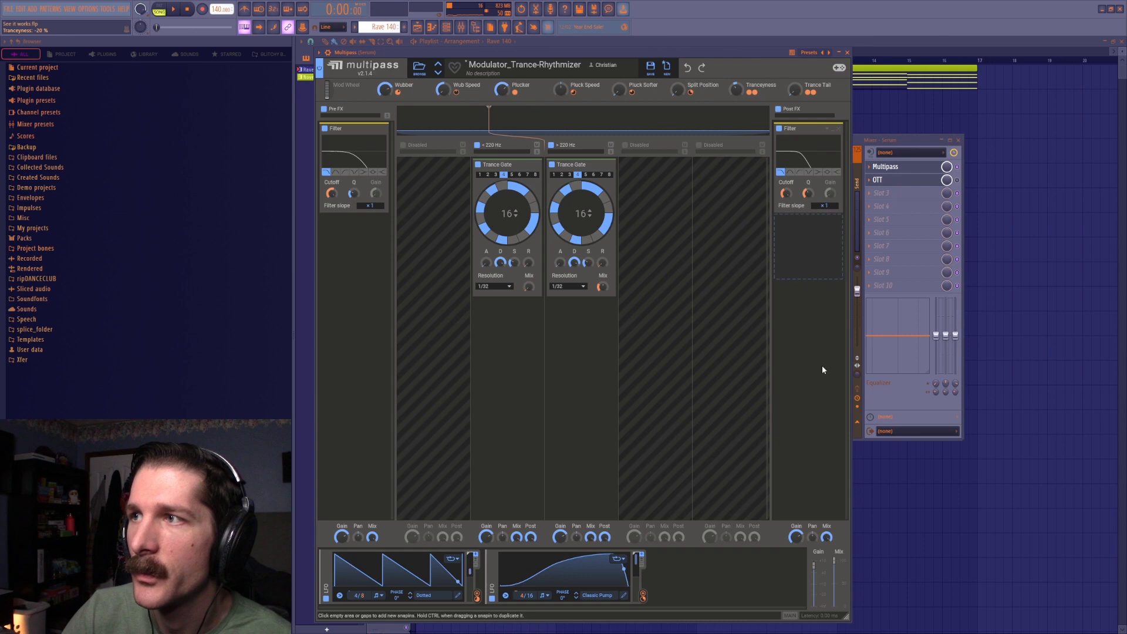
Reset the Multipass Main Gain to 0 dB and set it to +6 dB
{"action": "double_click", "coordinate": [816, 568]}
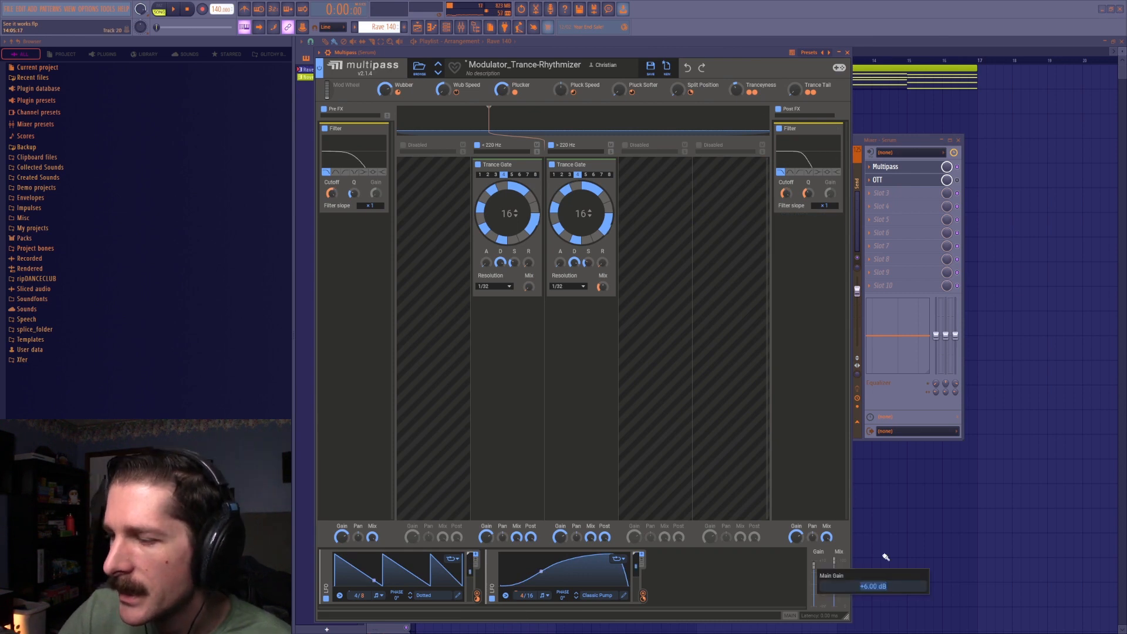
{"action": "type", "text": "6"}
{"action": "key", "text": "Return"}
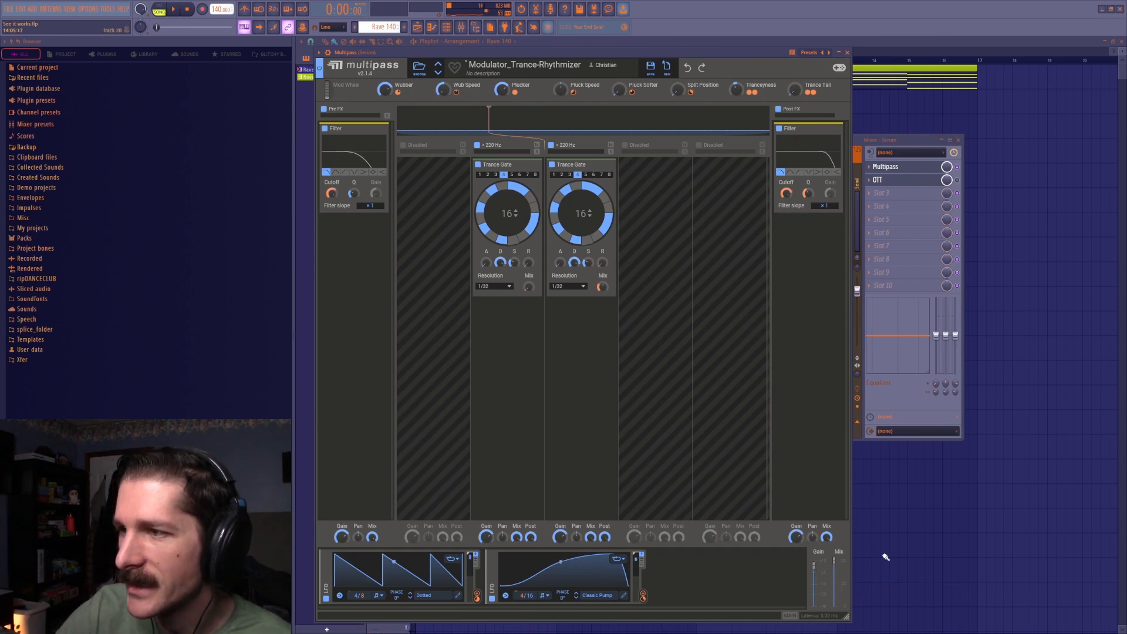
{"action": "double_click", "coordinate": [814, 567]}
{"action": "double_click", "coordinate": [813, 578]}
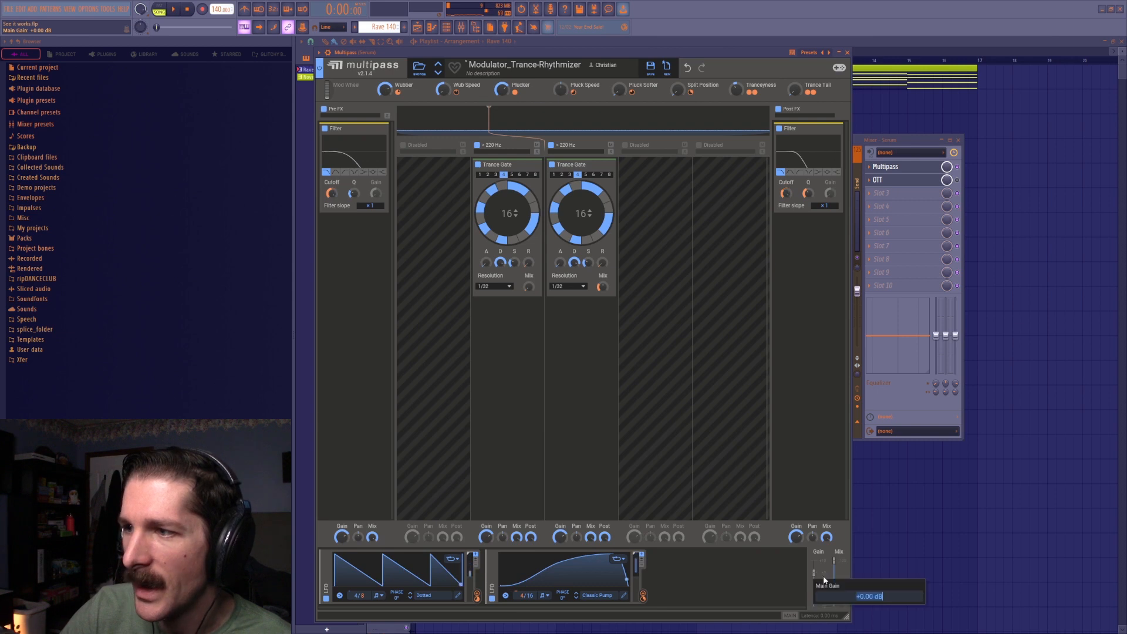
{"action": "type", "text": "6"}
{"action": "key", "text": "Return"}
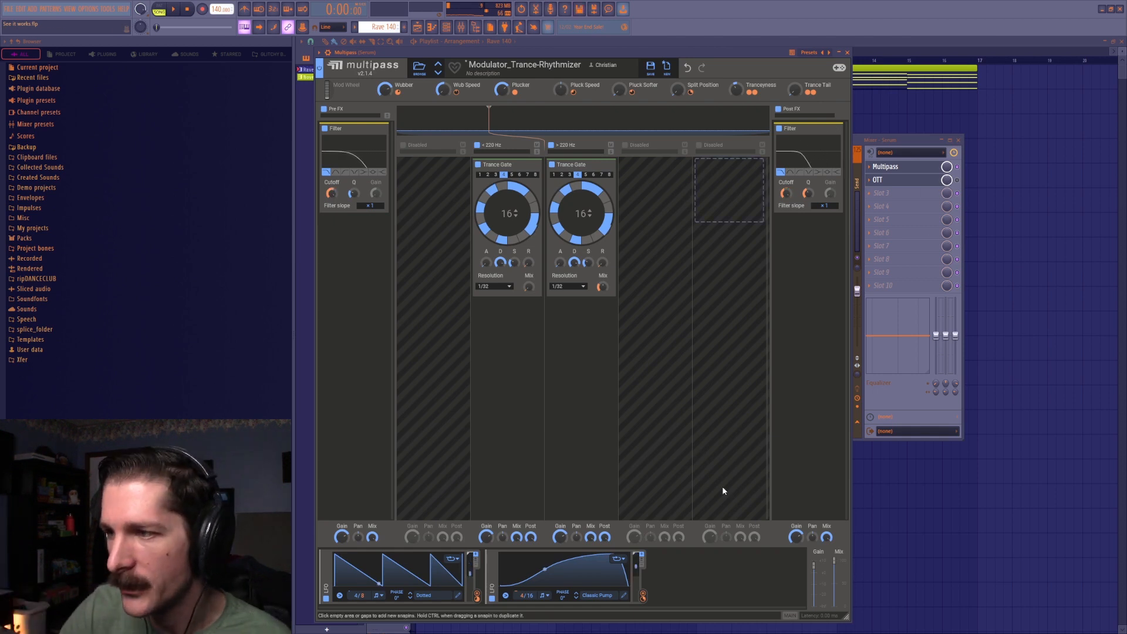
Check the Multipass Main Gain value and audition the Rave 140 clip through the Serum track's Multipass and OTT effects
{"action": "double_click", "coordinate": [813, 564]}
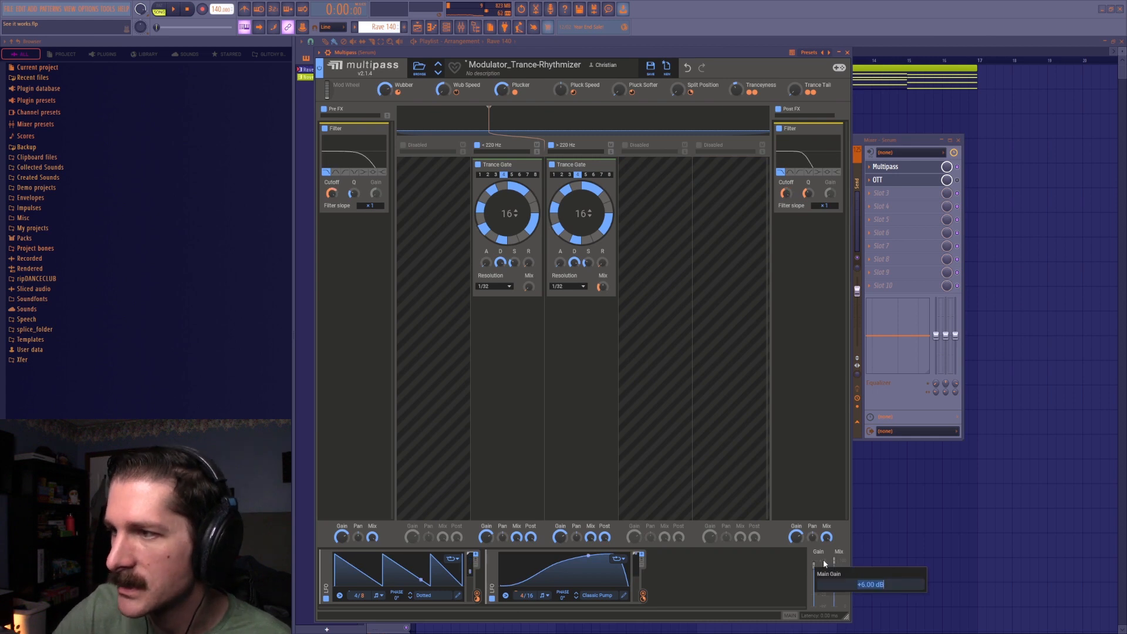
{"action": "left_click", "coordinate": [824, 563]}
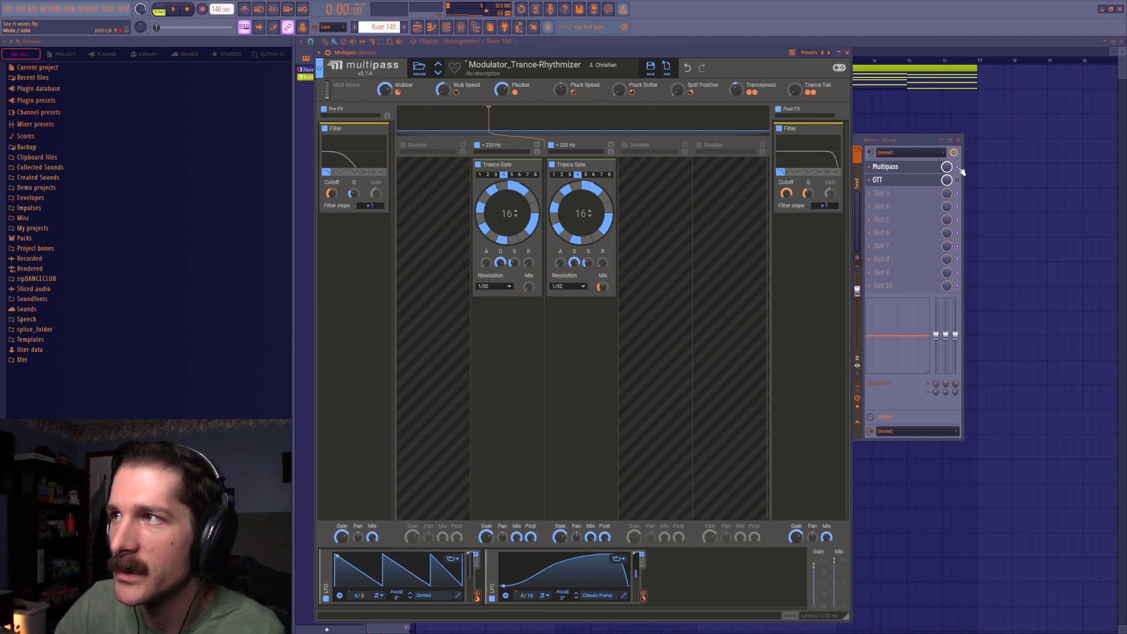
{"action": "key", "text": "F9"}
{"action": "key", "text": "space"}
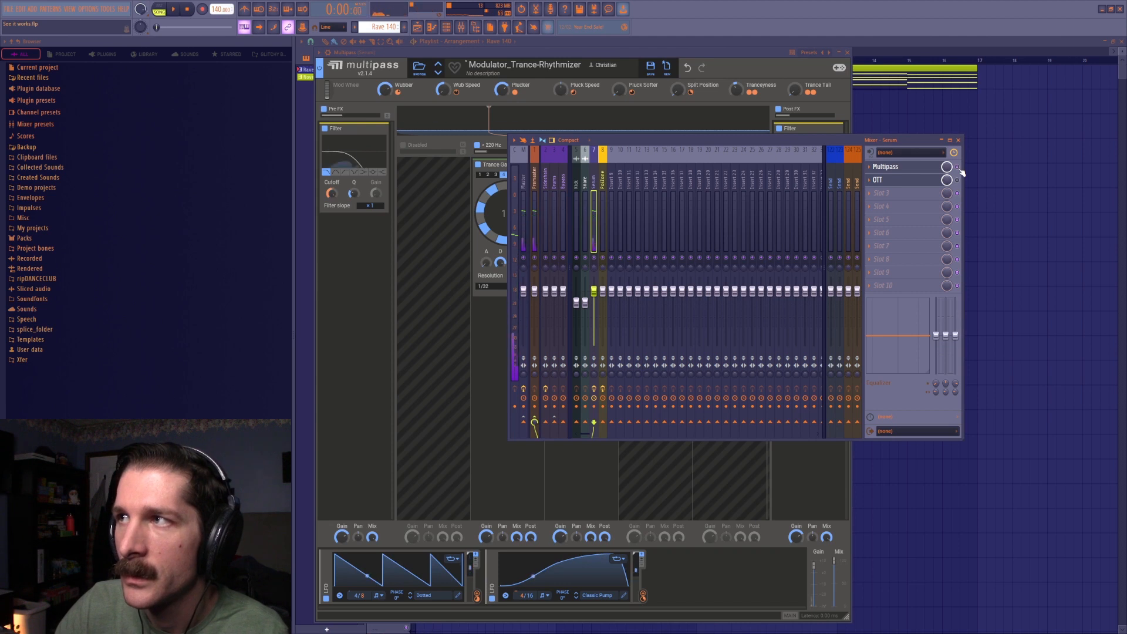
{"action": "key", "text": "space"}
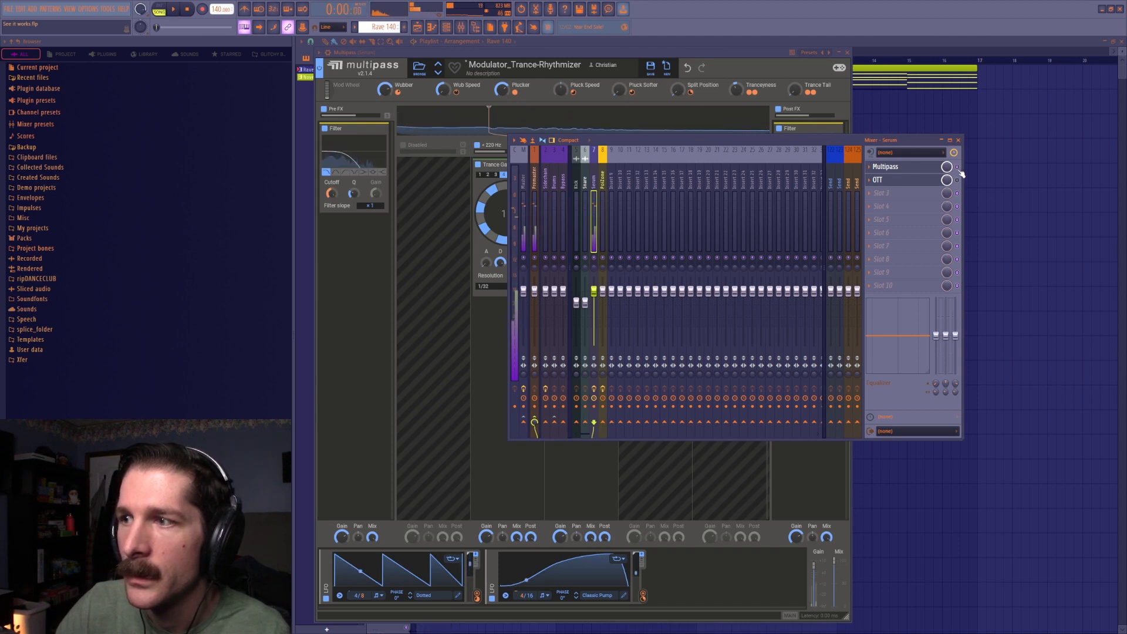
{"action": "key", "text": "F9"}
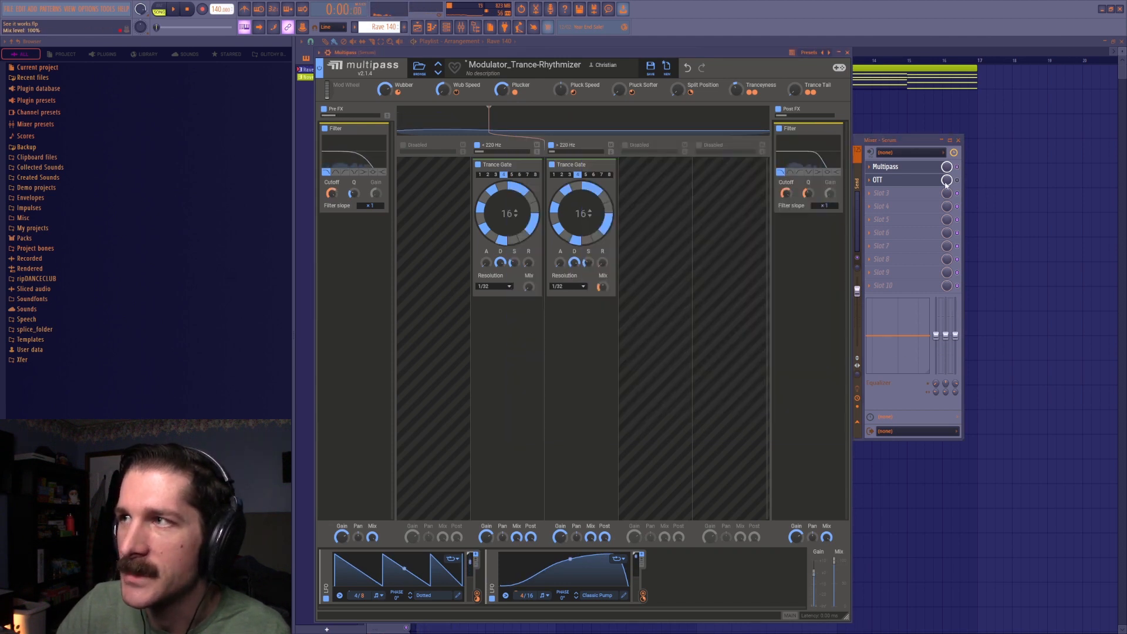
{"action": "key", "text": "space"}
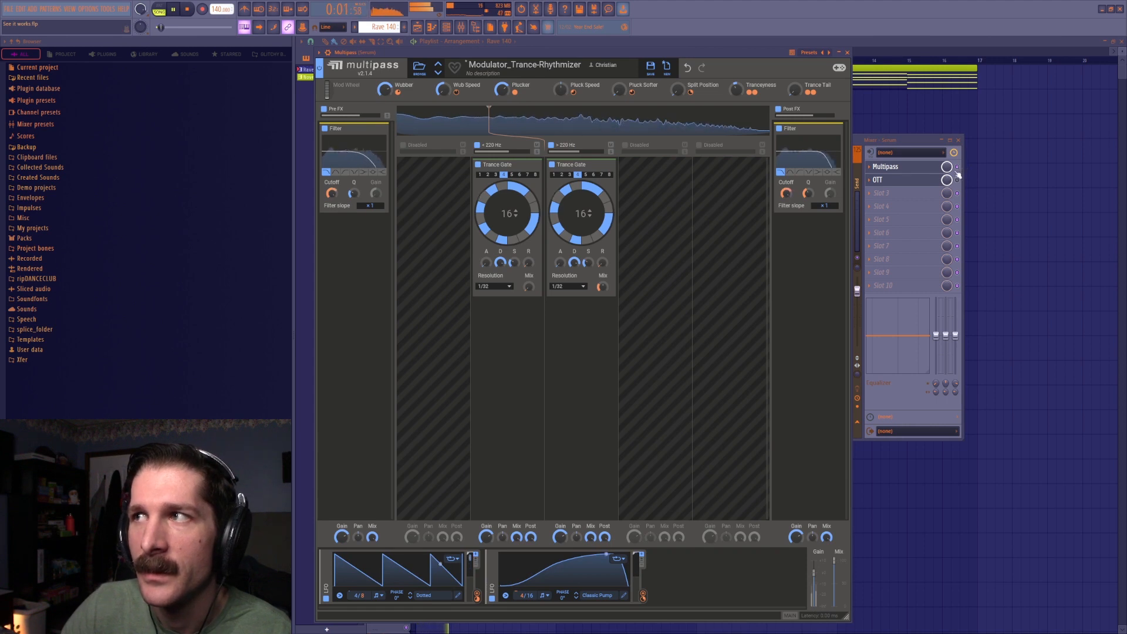
{"action": "key", "text": "F9"}
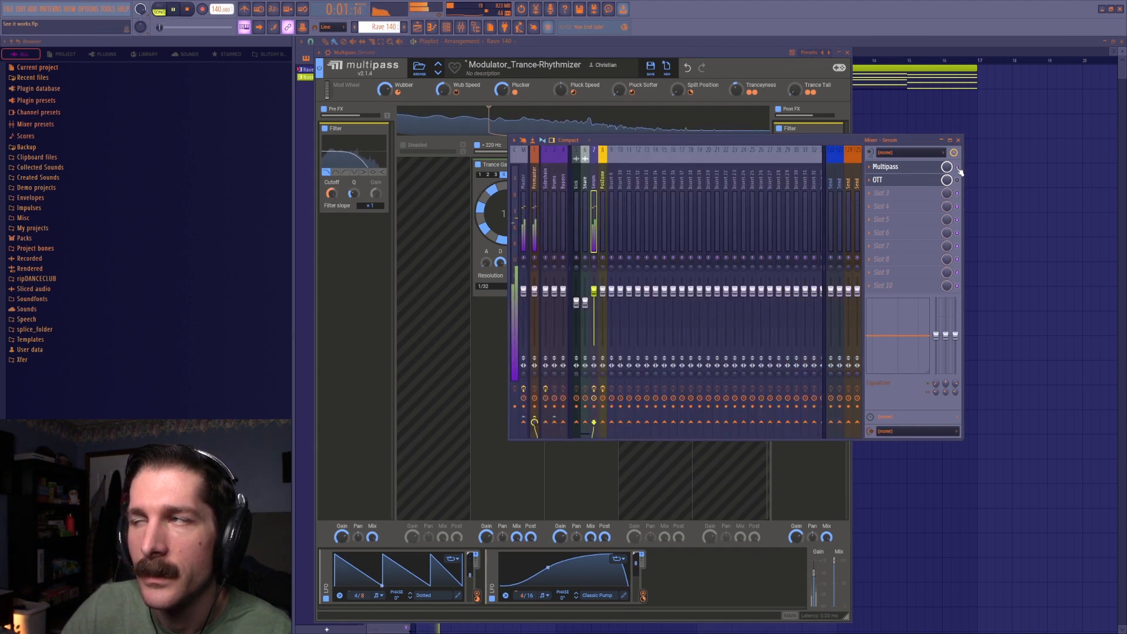
{"action": "left_click", "coordinate": [808, 593]}
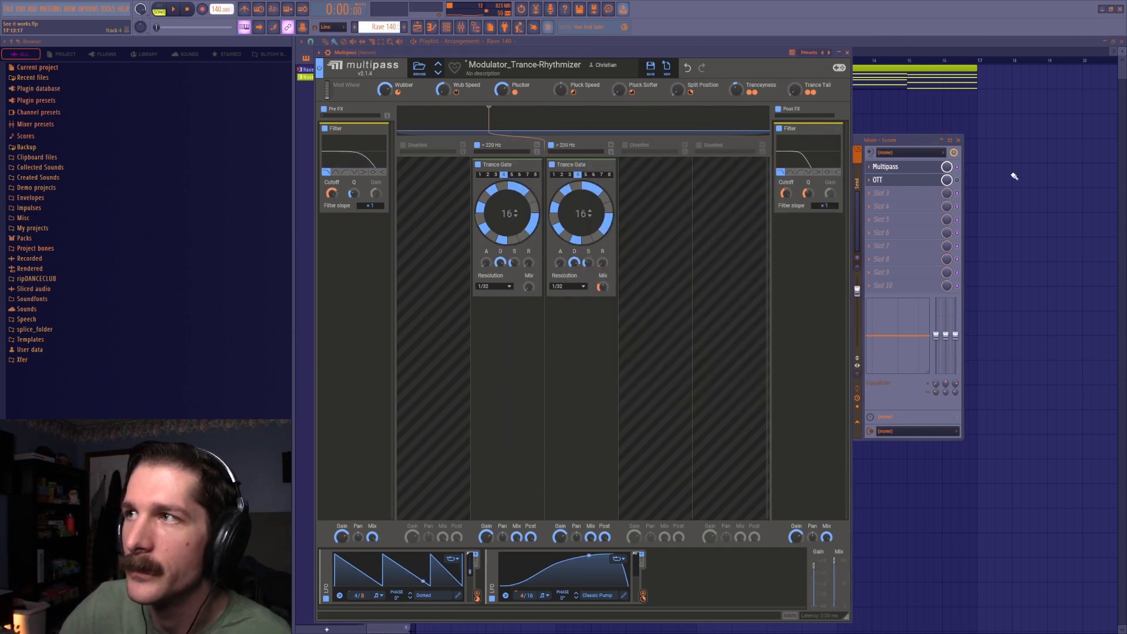
{"action": "left_click", "coordinate": [960, 183]}
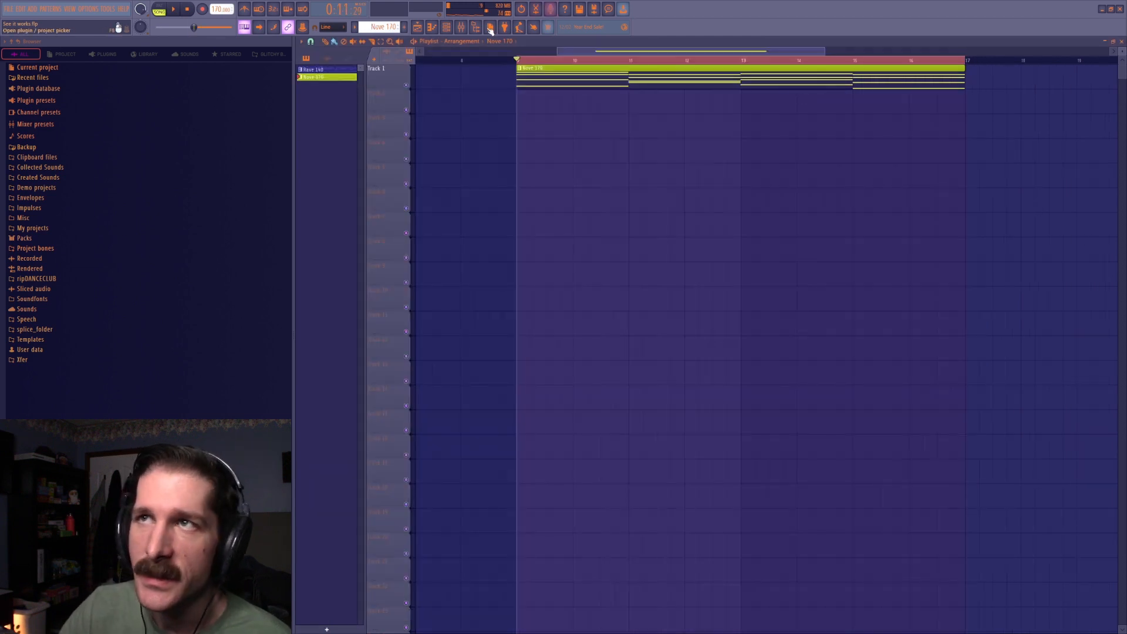
Bypass Multipass on the PoiZone mixer track and audition the 170 BPM clip without it
{"action": "left_click", "coordinate": [462, 27]}
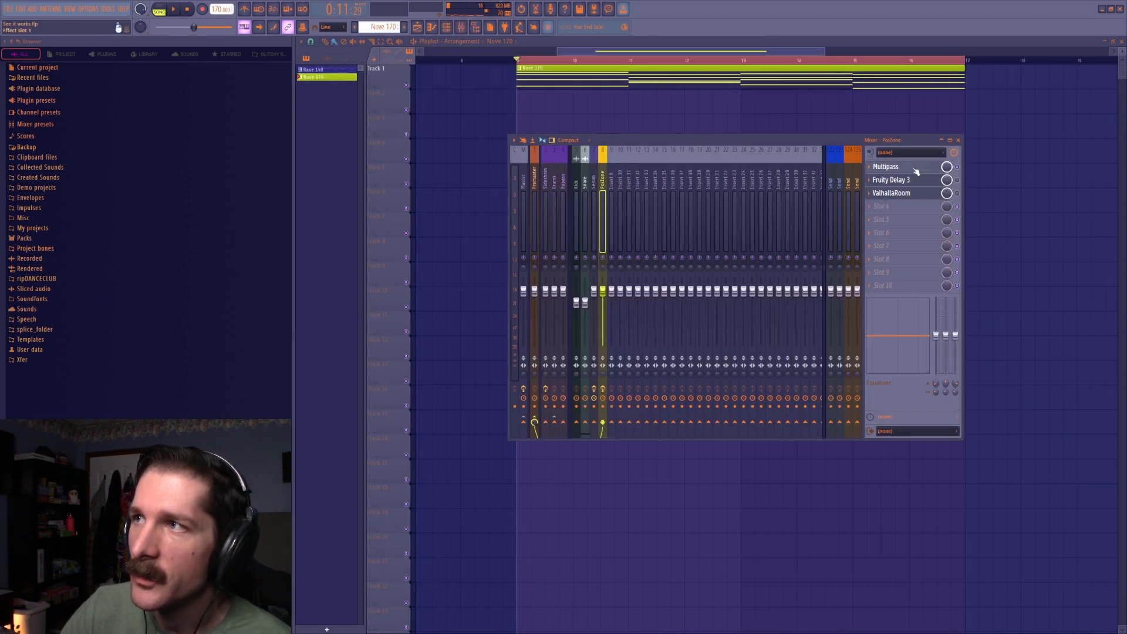
{"action": "left_click", "coordinate": [919, 171]}
{"action": "left_click", "coordinate": [957, 167]}
{"action": "left_click", "coordinate": [958, 140]}
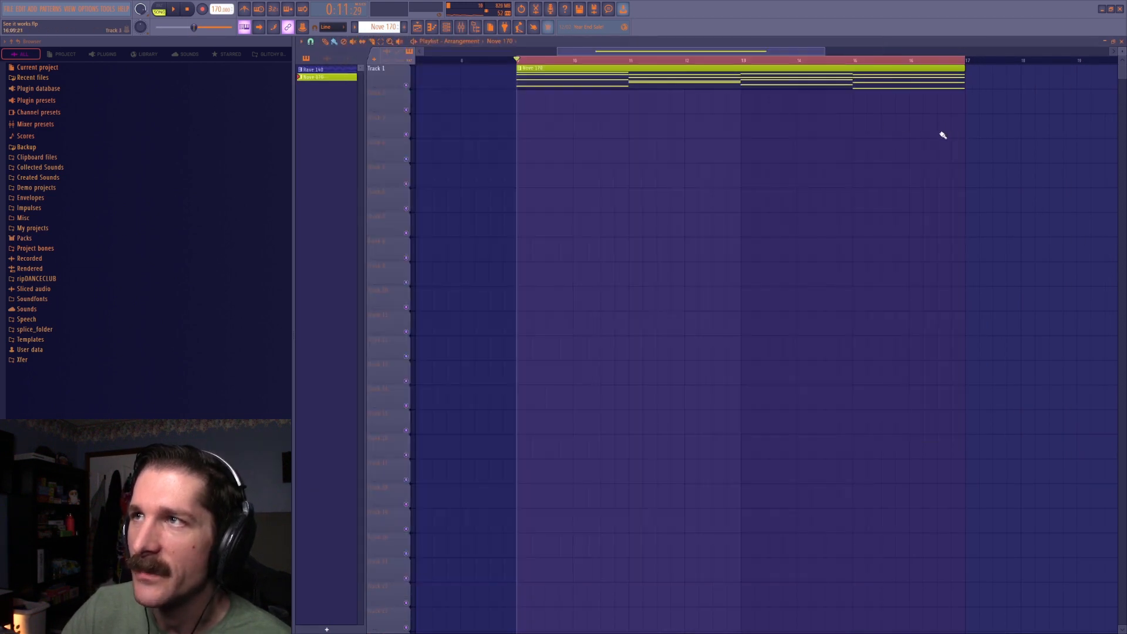
{"action": "key", "text": "space"}
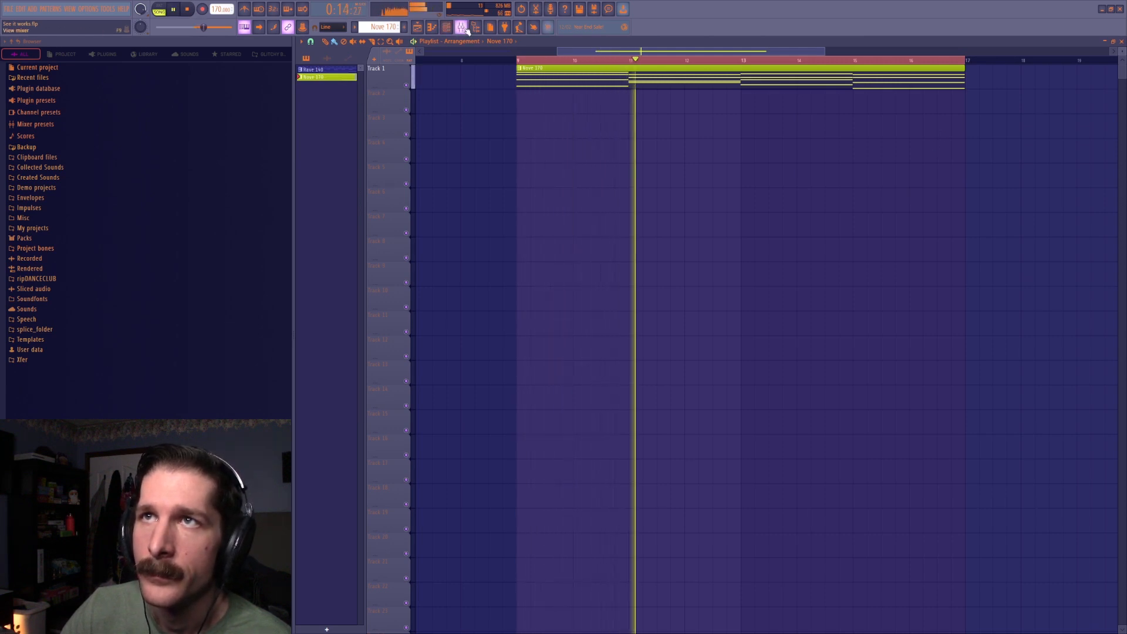
{"action": "left_click", "coordinate": [461, 27]}
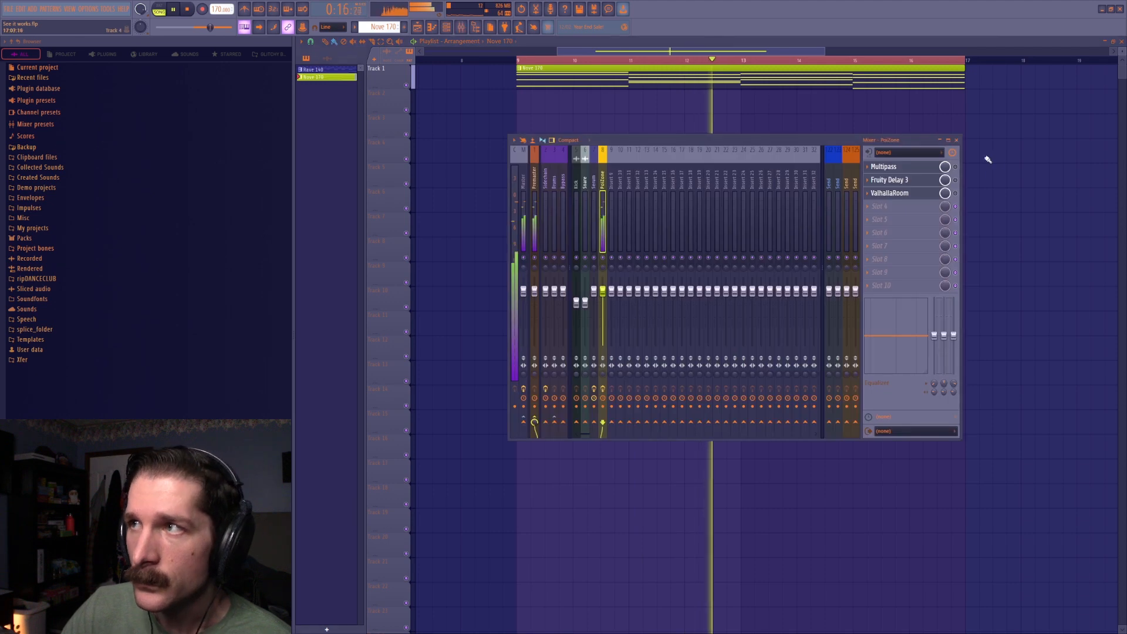
{"action": "key", "text": "space"}
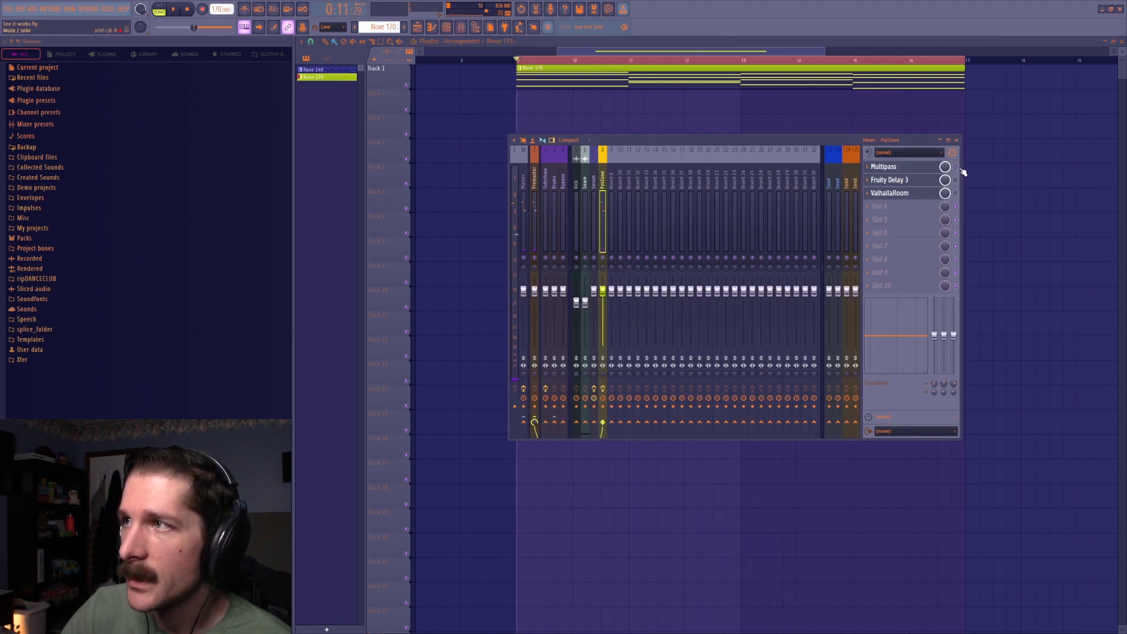
Open the PoiZone track's Multipass and raise the Tranceyness macro to 100% while auditioning the clip
{"action": "left_click", "coordinate": [476, 27]}
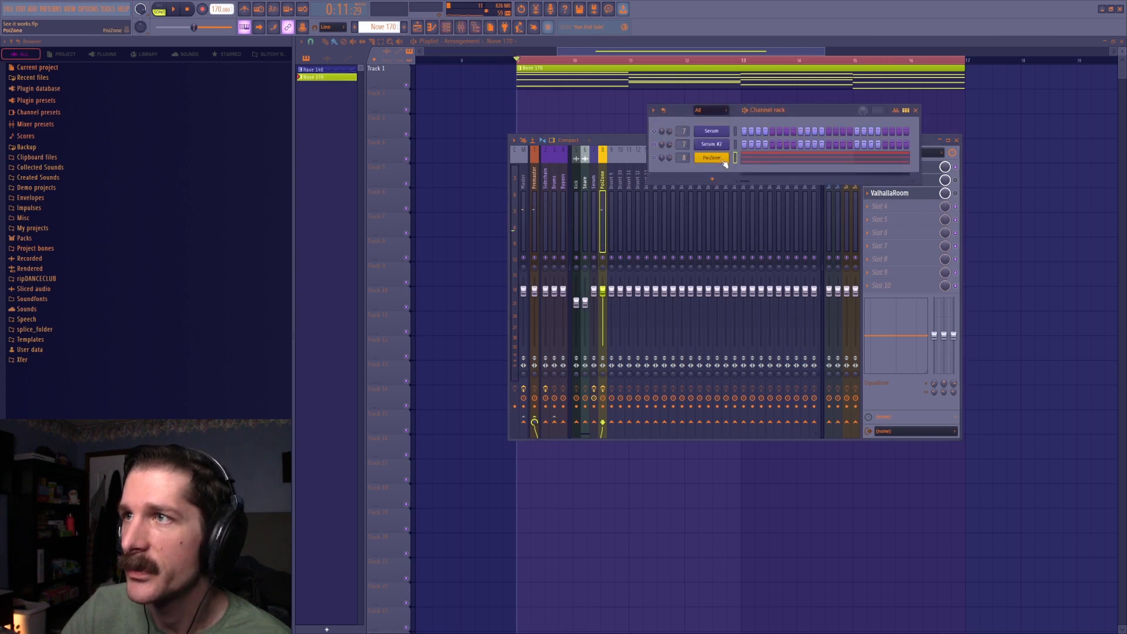
{"action": "left_click", "coordinate": [930, 170]}
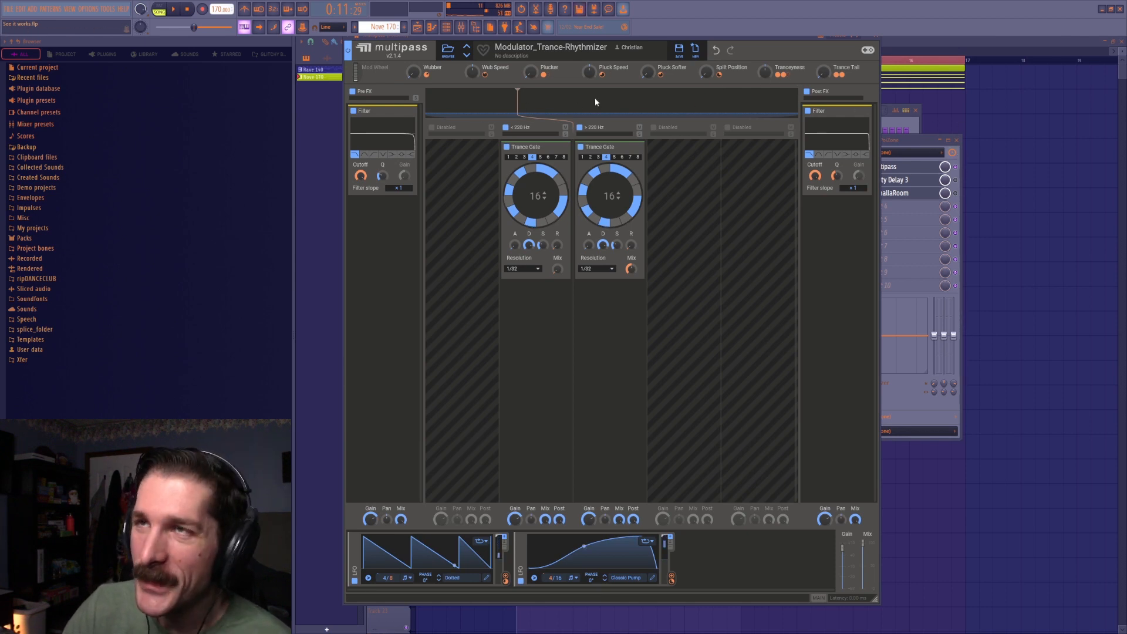
{"action": "key", "text": "space"}
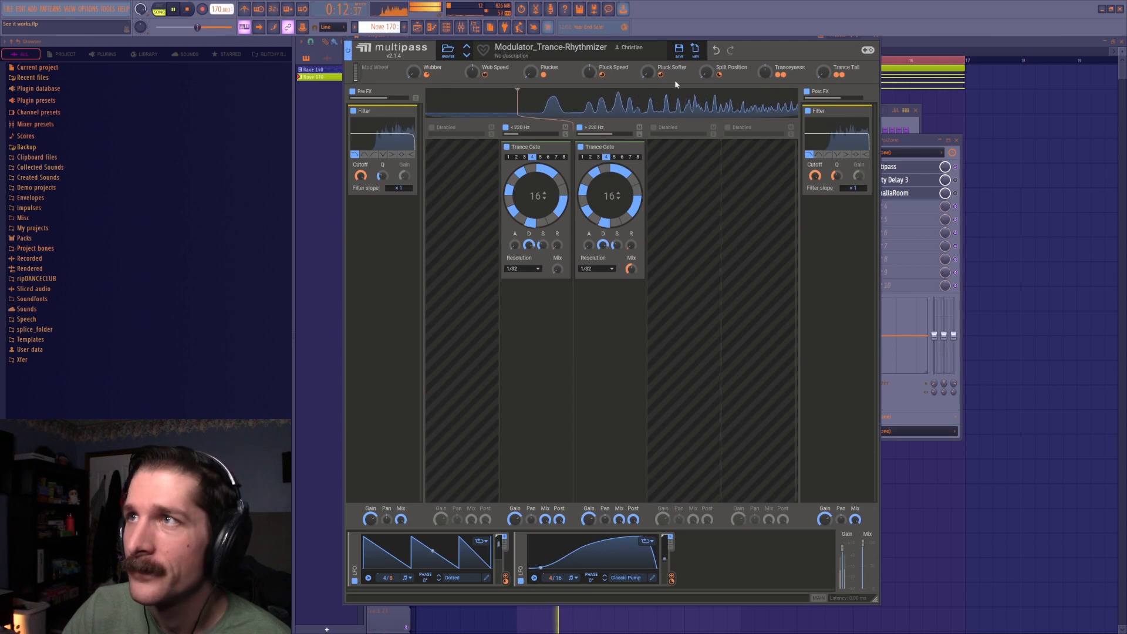
{"action": "left_click_drag", "start_coordinate": [765, 74], "coordinate": [765, 71]}
{"action": "key", "text": "space"}
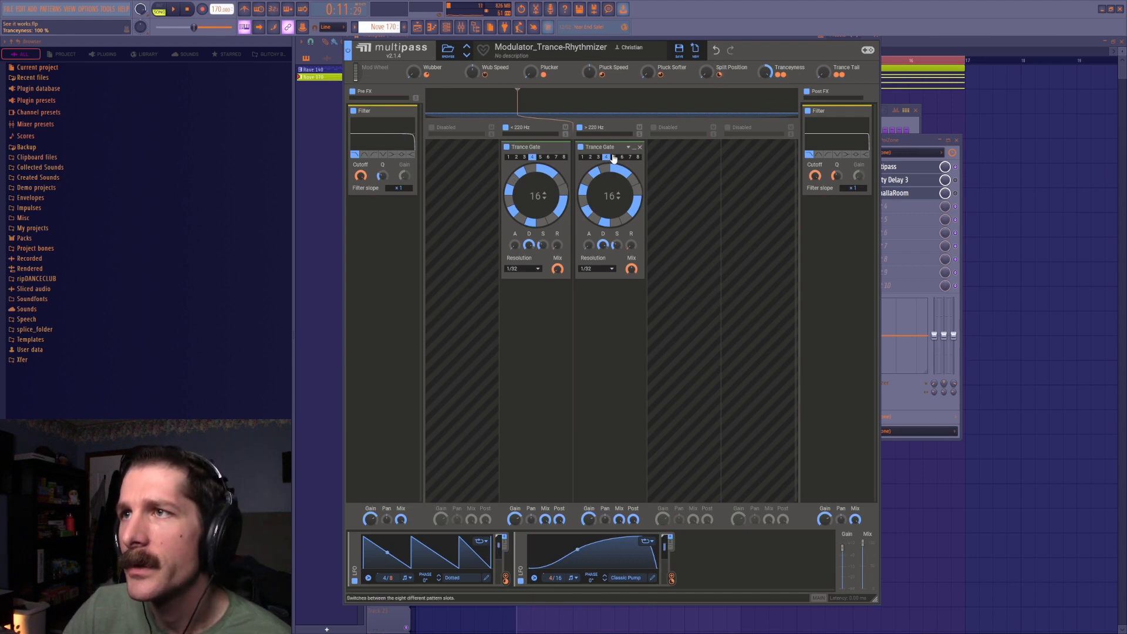
Solo the band above 220 Hz, audition its Trance Gate patterns from 1 to 8 and leave pattern 2 selected
{"action": "left_click", "coordinate": [583, 158]}
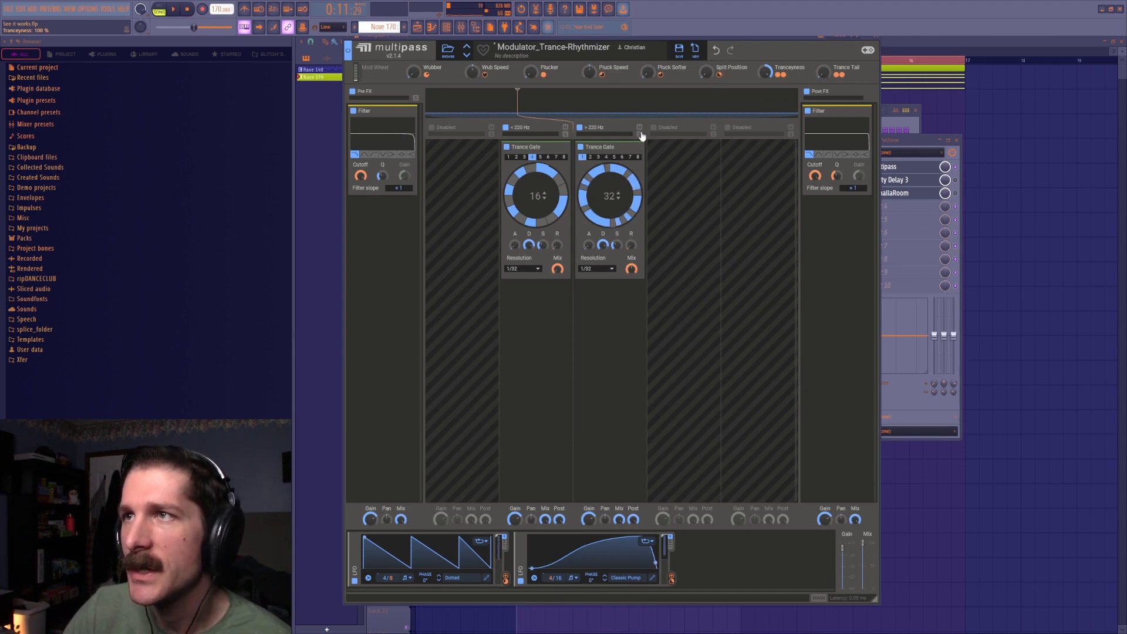
{"action": "key", "text": "space"}
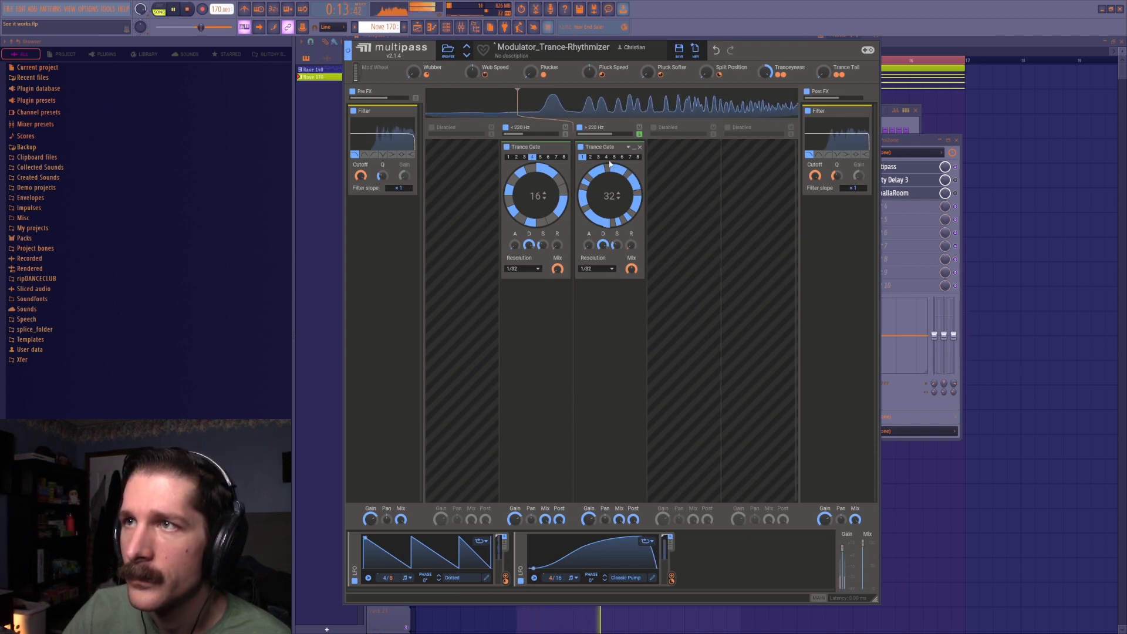
{"action": "left_click", "coordinate": [590, 157]}
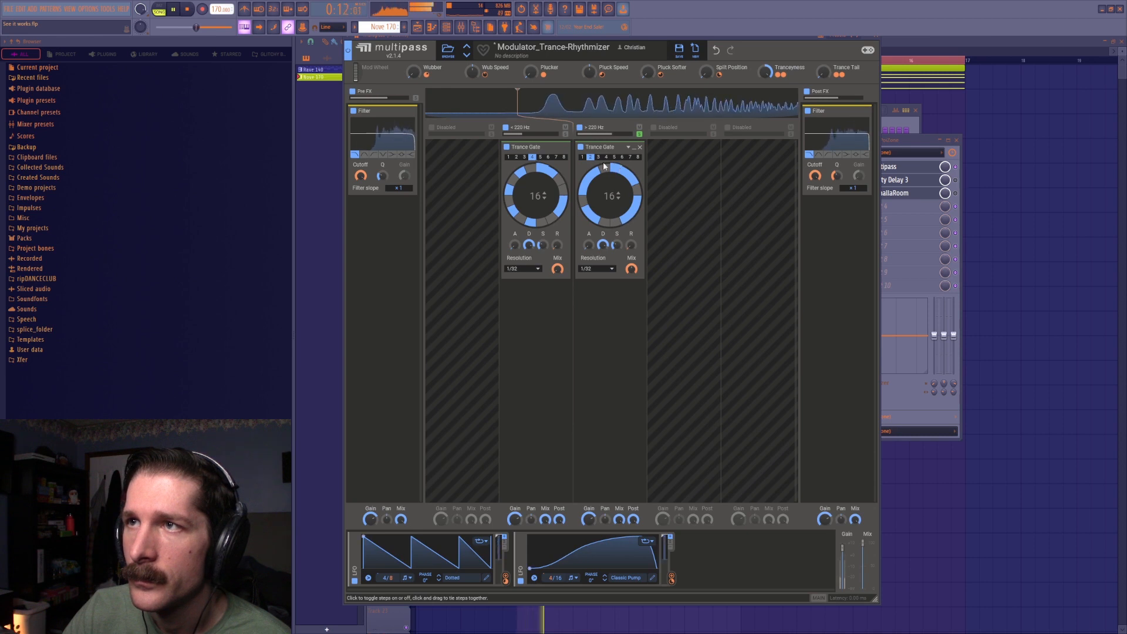
{"action": "left_click", "coordinate": [598, 157]}
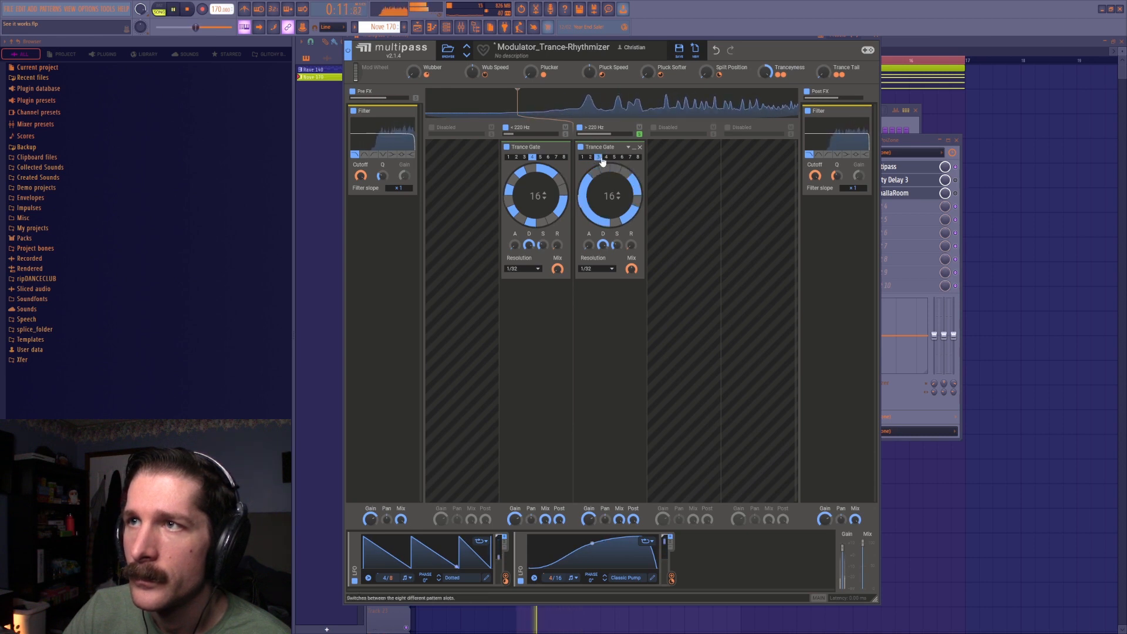
{"action": "left_click", "coordinate": [606, 157]}
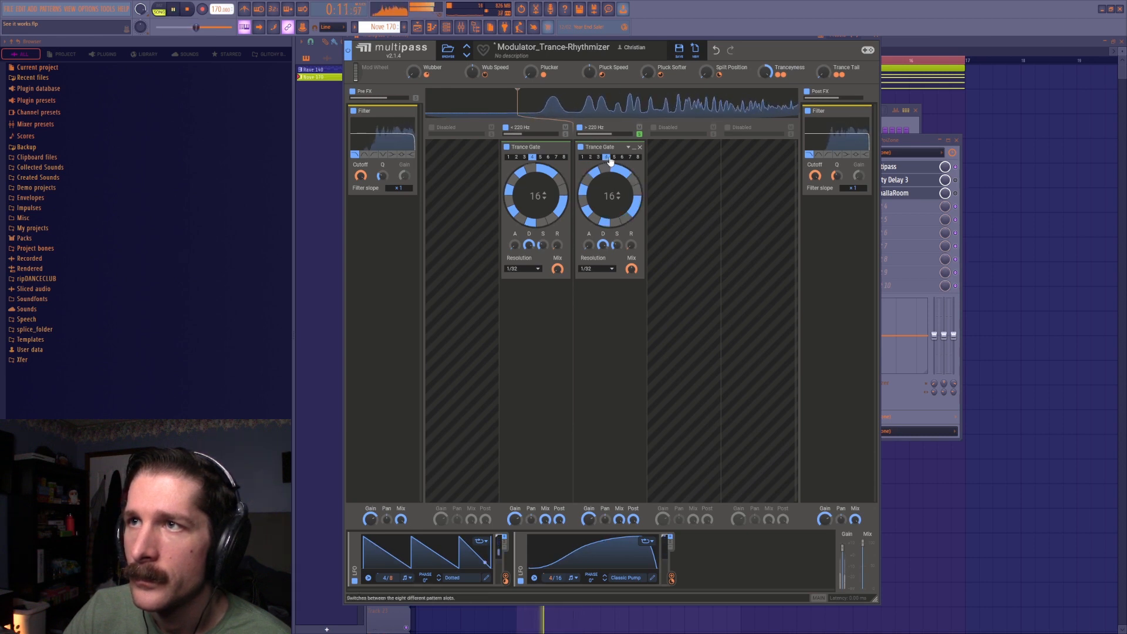
{"action": "left_click", "coordinate": [614, 158]}
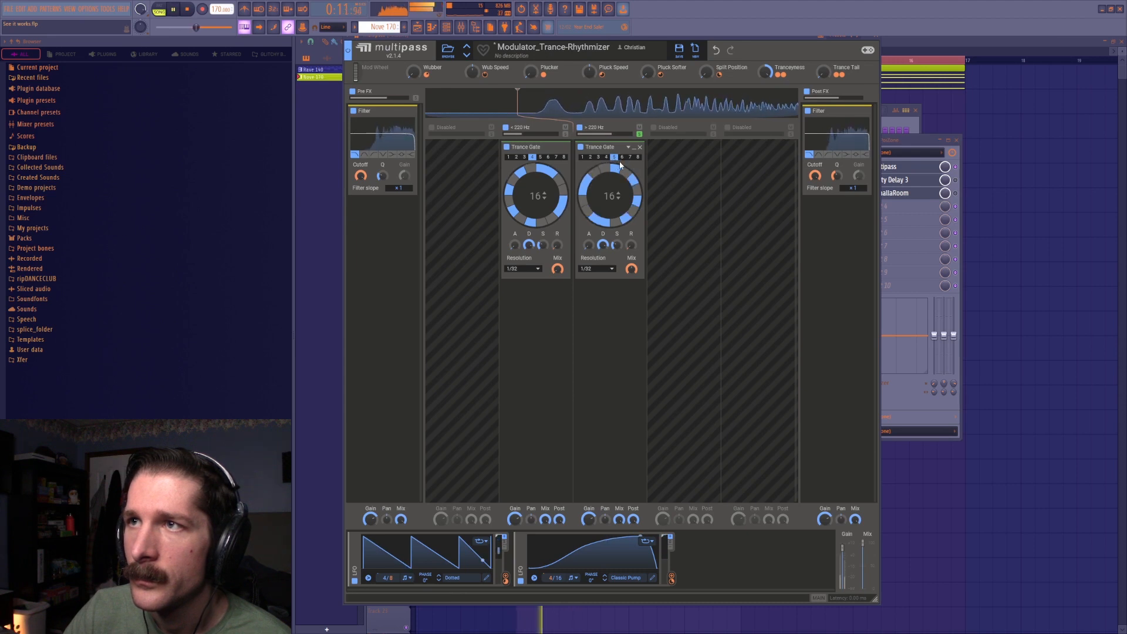
{"action": "left_click", "coordinate": [622, 157]}
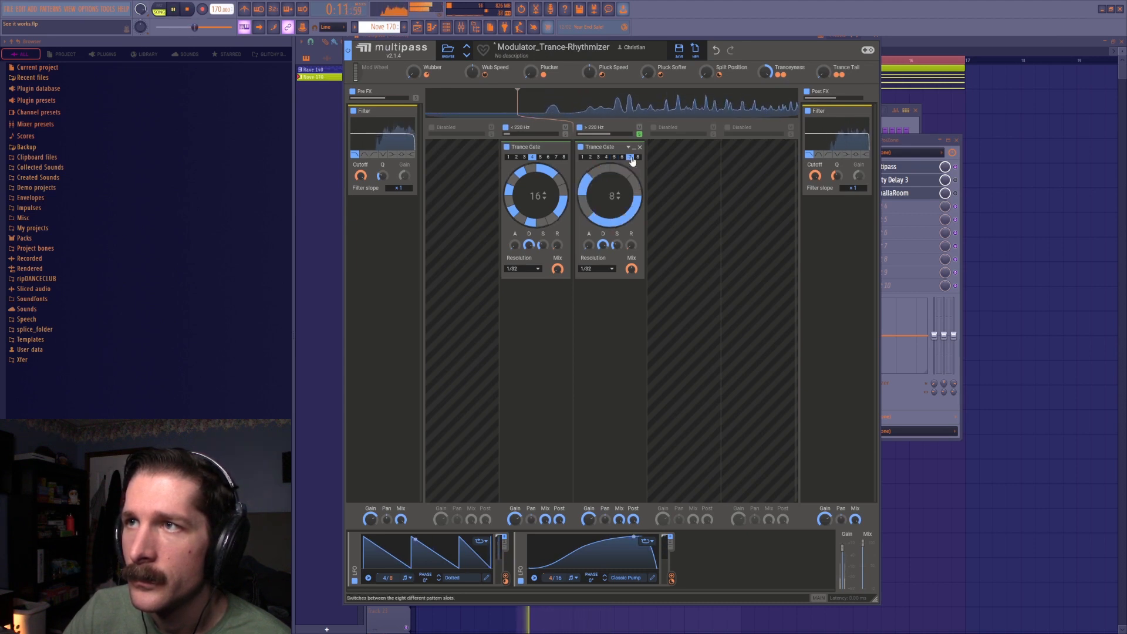
{"action": "left_click", "coordinate": [636, 158]}
{"action": "left_click", "coordinate": [590, 157]}
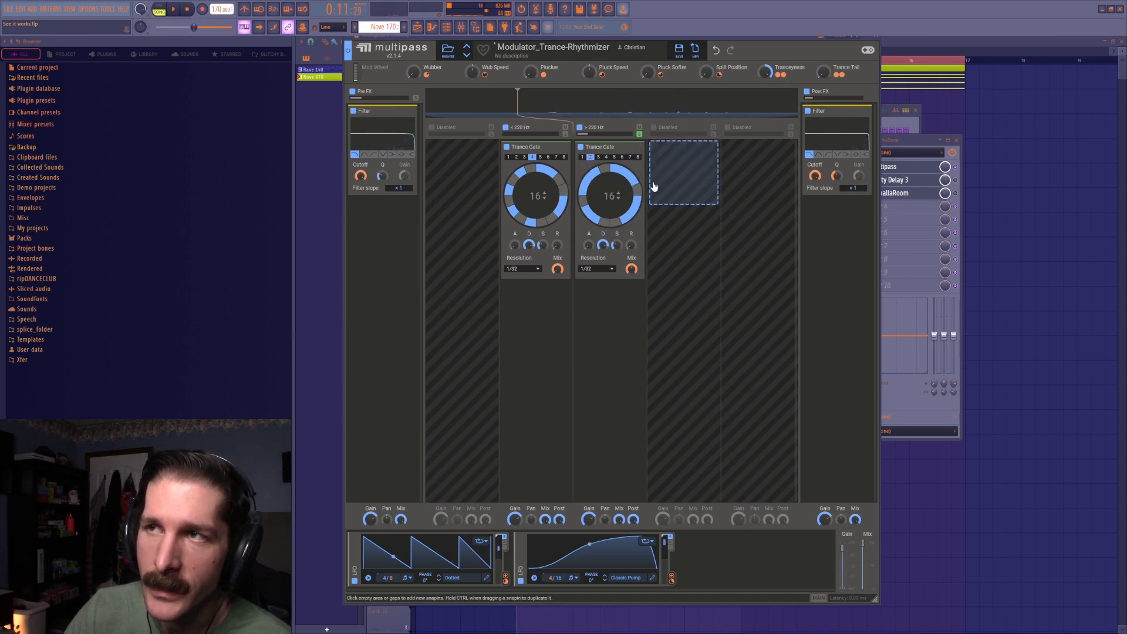
Set the high-band Trance Gate's resolution to 1/16, select pattern 2 on the low-band gate and audition the clip
{"action": "key", "text": "space"}
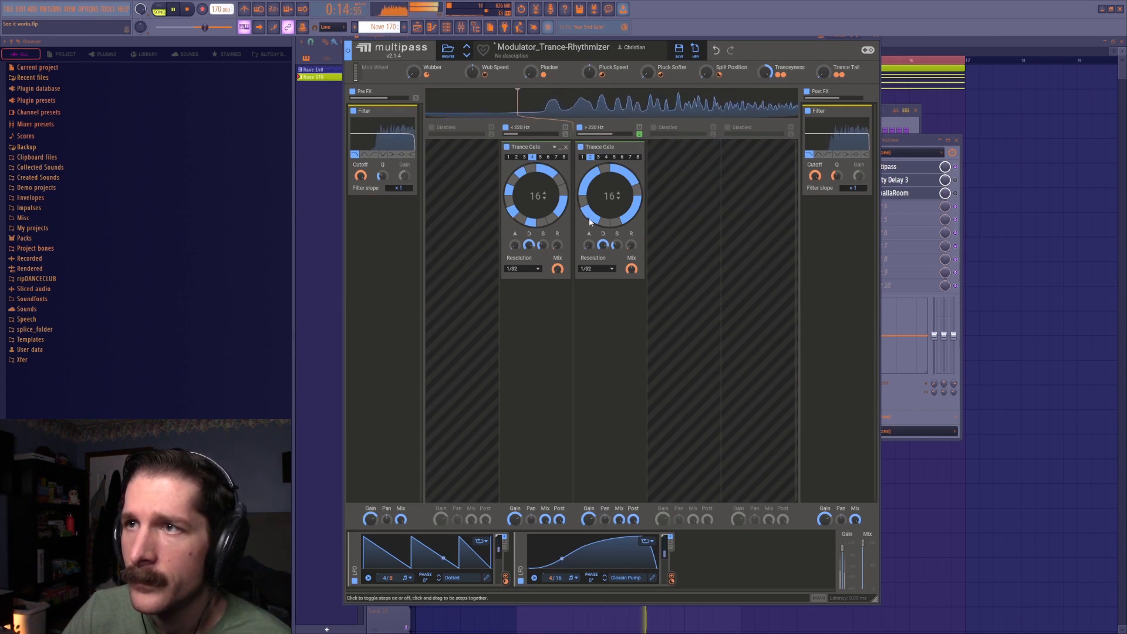
{"action": "left_click", "coordinate": [596, 268]}
{"action": "left_click", "coordinate": [597, 240]}
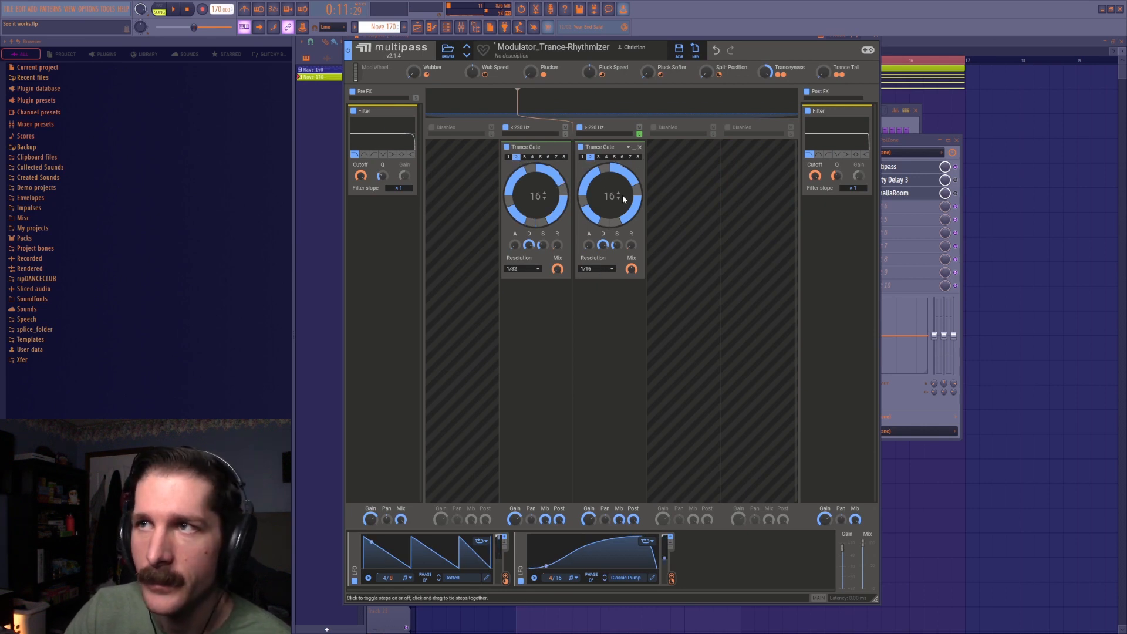
{"action": "key", "text": "space"}
{"action": "key", "text": "space"}
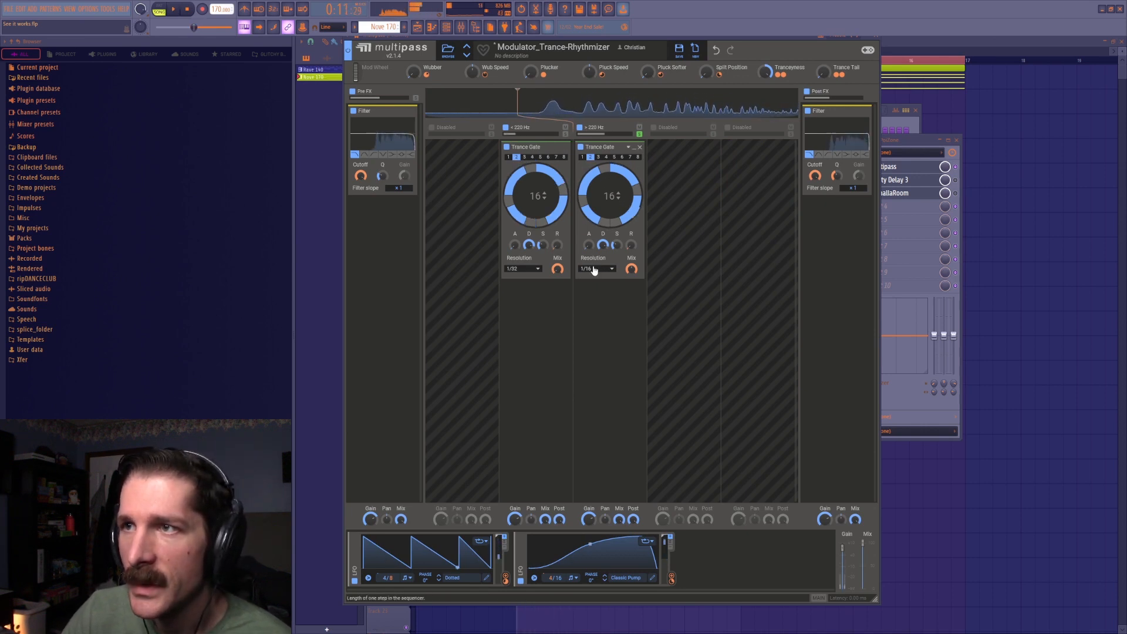
Set the low-band Trance Gate's resolution to 1/16 to match the high band and audition the clip
{"action": "left_click", "coordinate": [593, 270]}
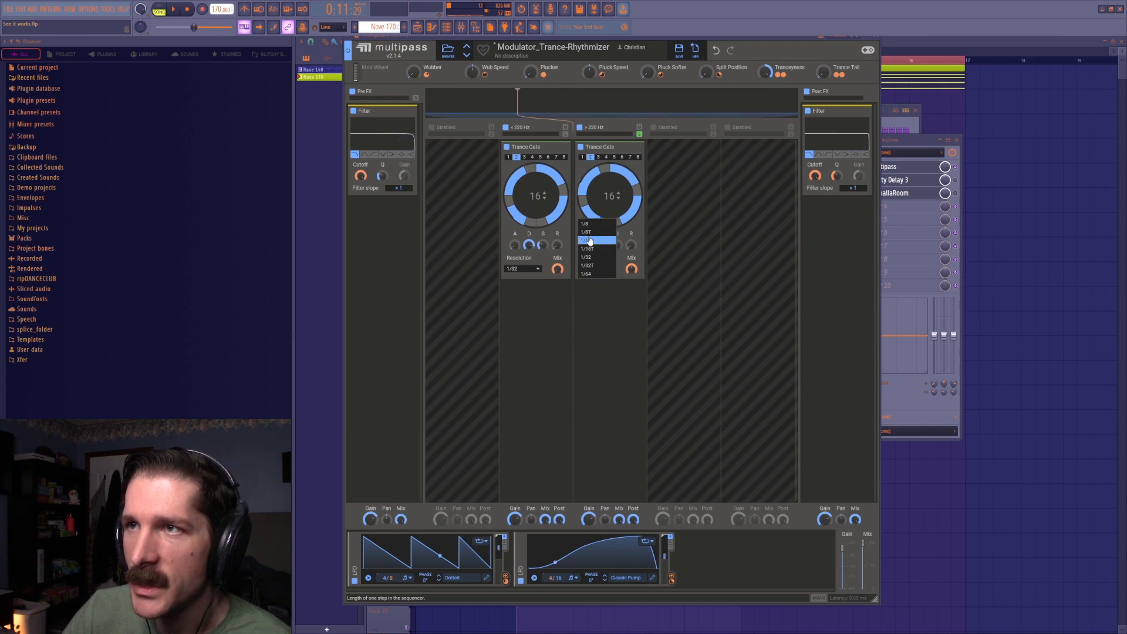
{"action": "left_click", "coordinate": [589, 241]}
{"action": "left_click", "coordinate": [528, 271]}
{"action": "left_click", "coordinate": [517, 240]}
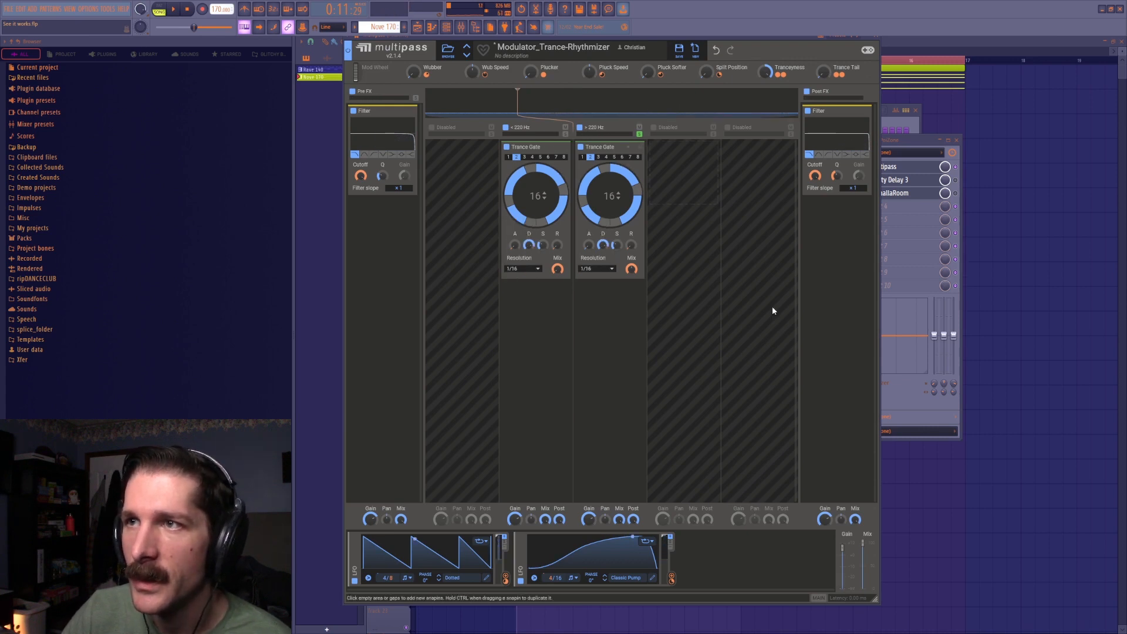
{"action": "key", "text": "space"}
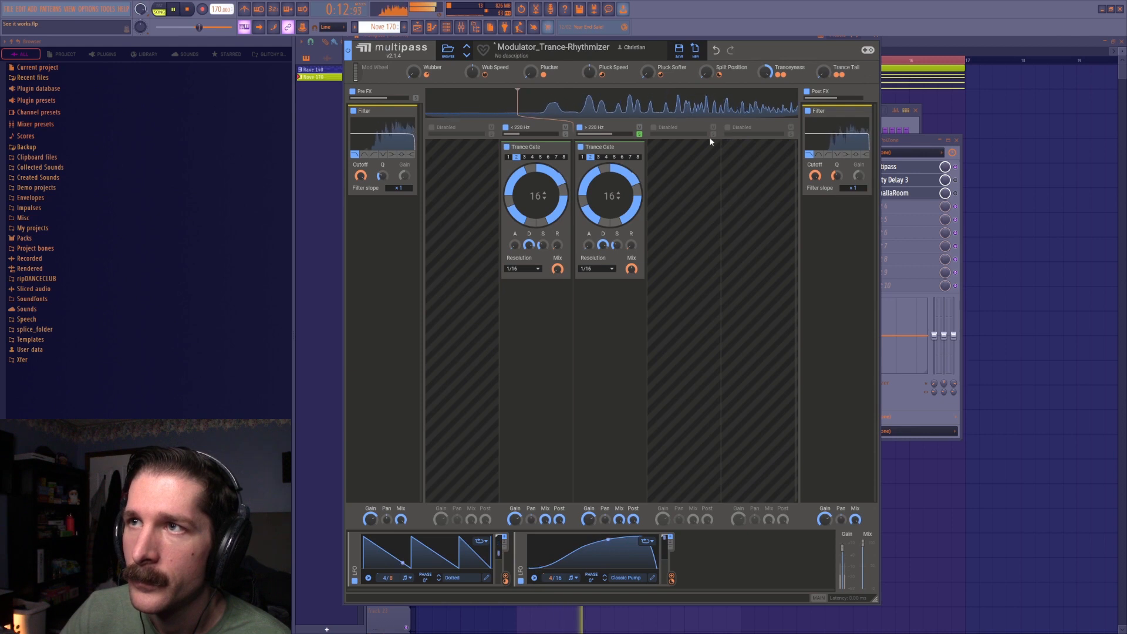
{"action": "key", "text": "space"}
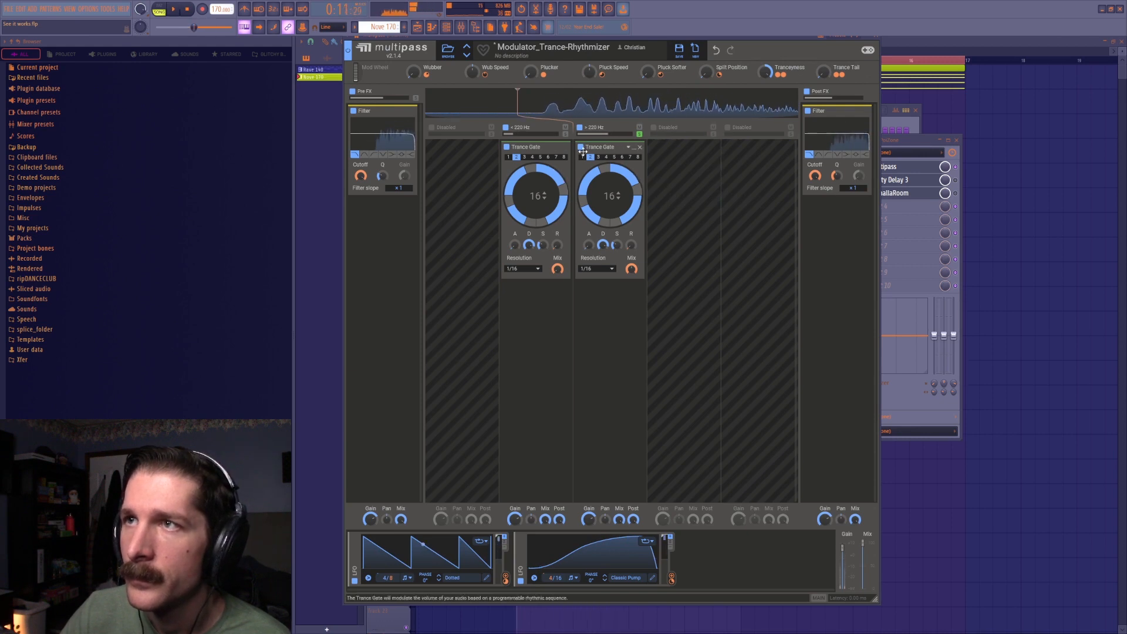
Select pattern 1 on both Trance Gates, raise the Split Position macro and play the clip
{"action": "left_click", "coordinate": [582, 156]}
{"action": "left_click", "coordinate": [508, 157]}
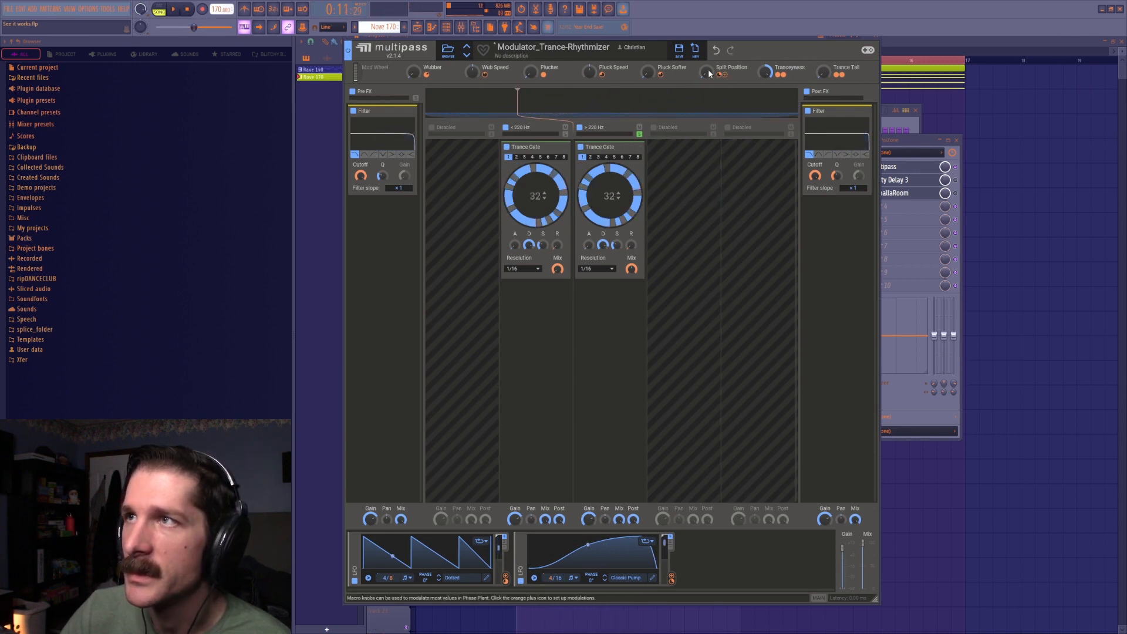
{"action": "key", "text": "space"}
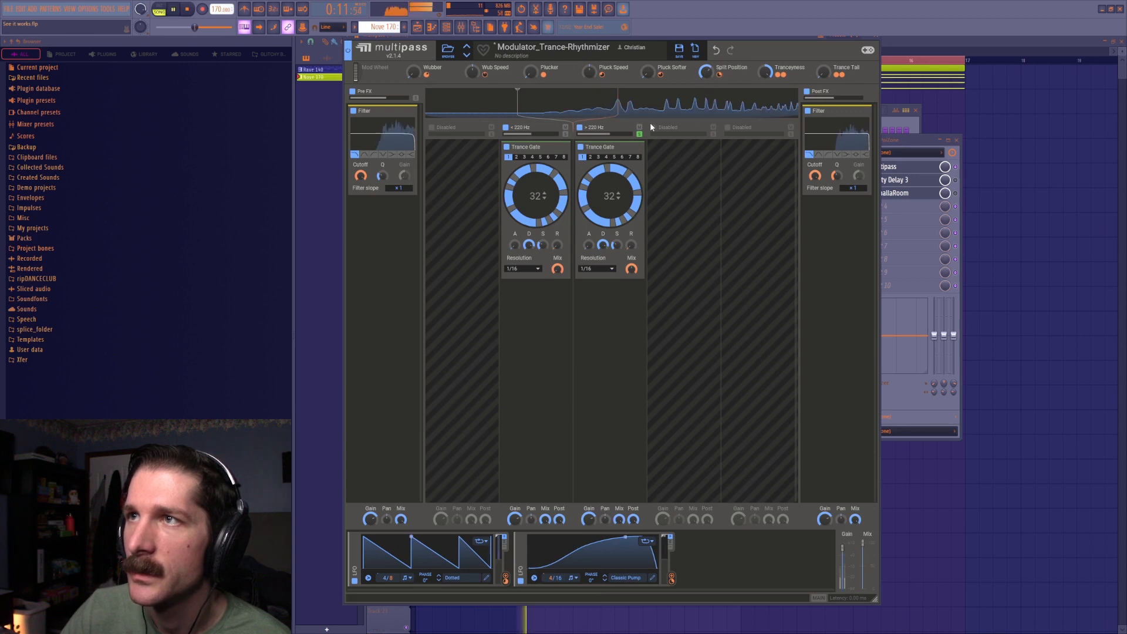
Raise the Split Position macro to 85 %, turn off the high band's solo and replay the clip
{"action": "left_click_drag", "start_coordinate": [702, 79], "coordinate": [702, 74]}
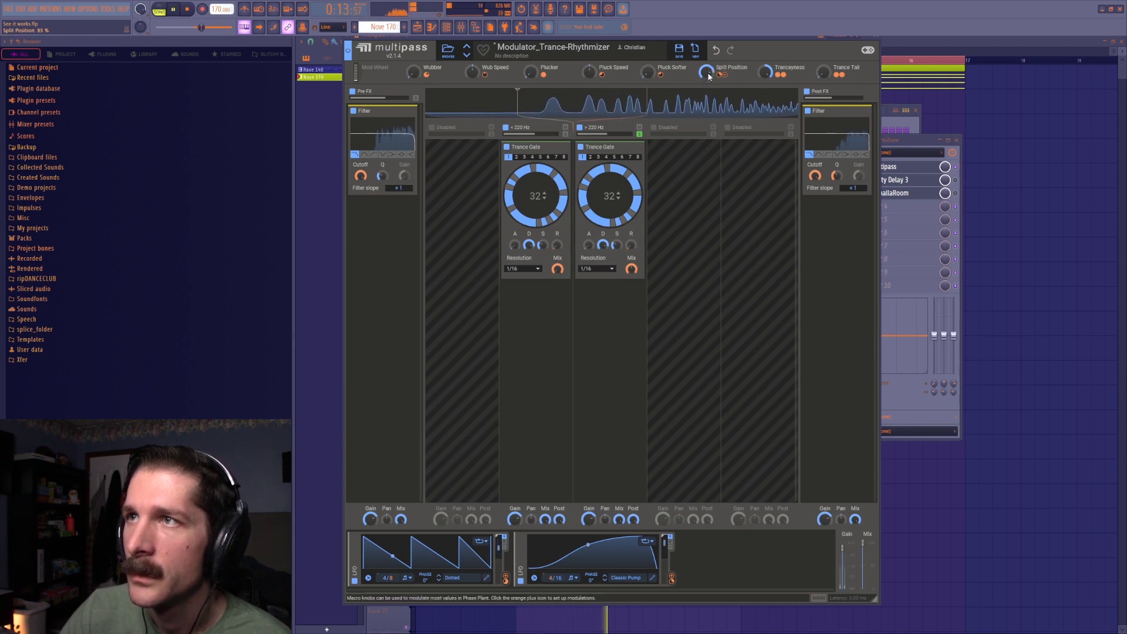
{"action": "key", "text": "space"}
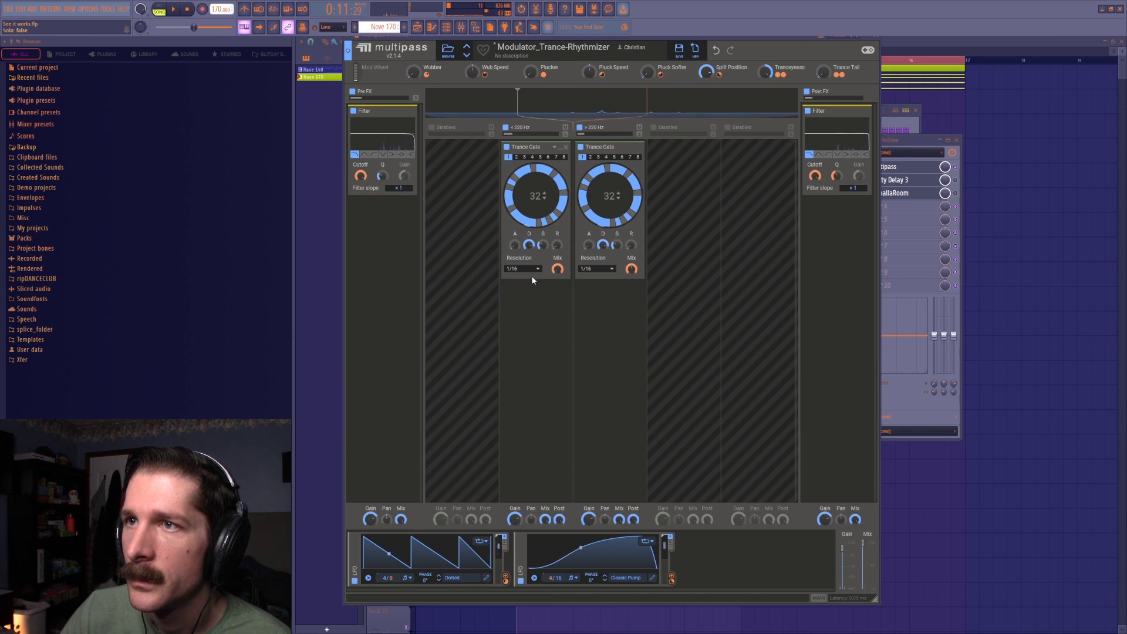
{"action": "key", "text": "space"}
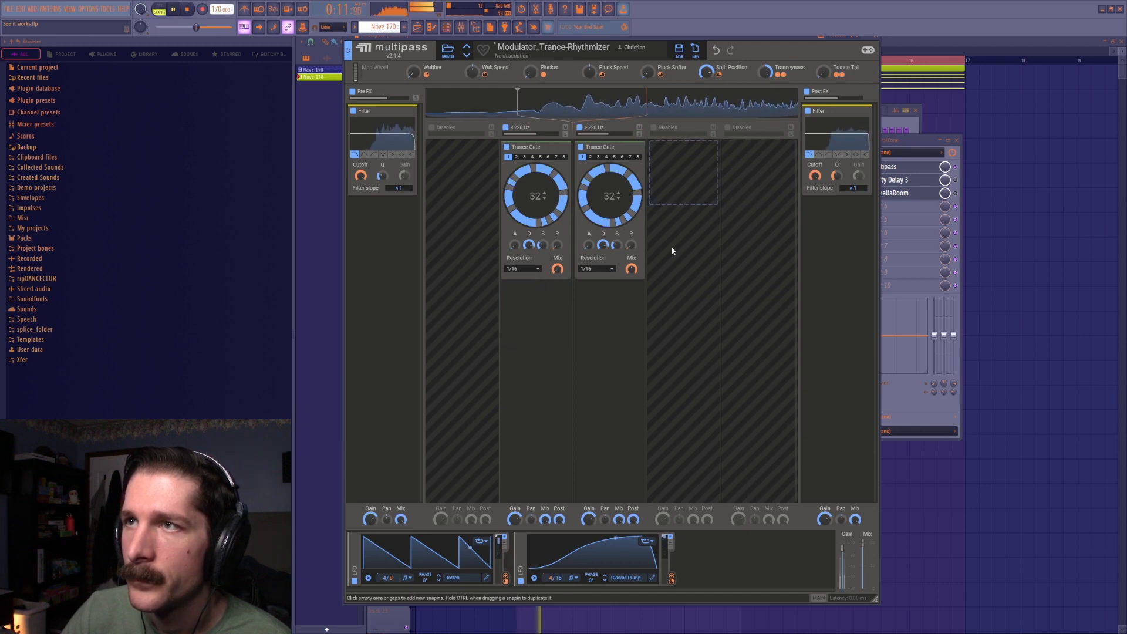
Step both Trance Gates up through their patterns during playback, ending with pattern 5 on each
{"action": "left_click", "coordinate": [590, 157]}
{"action": "left_click", "coordinate": [516, 157]}
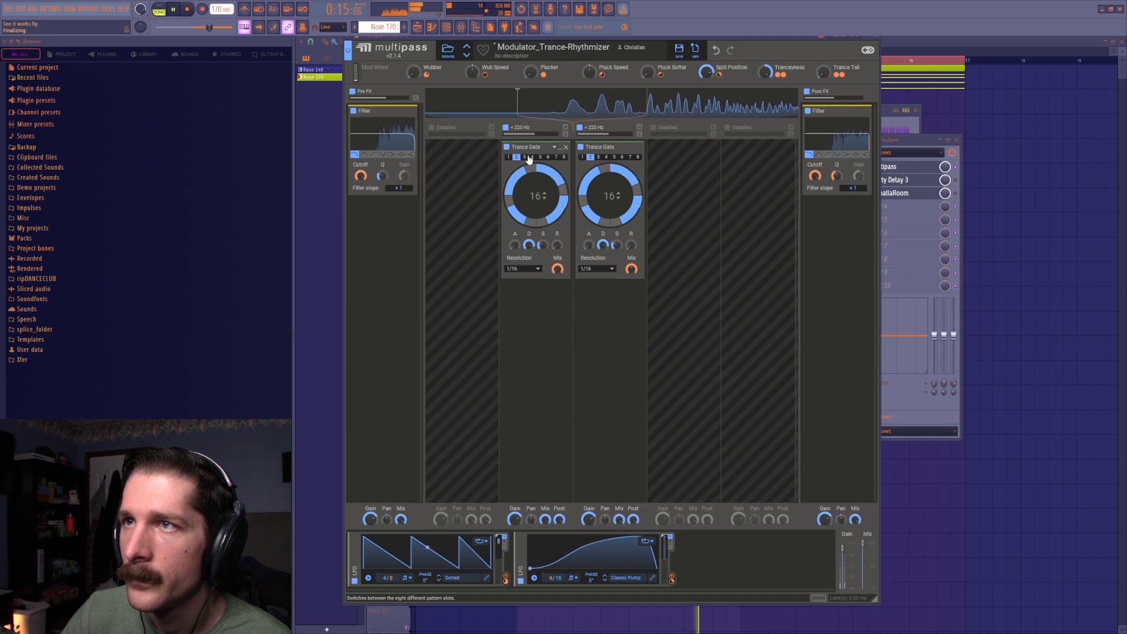
{"action": "left_click", "coordinate": [524, 157]}
{"action": "left_click", "coordinate": [598, 157]}
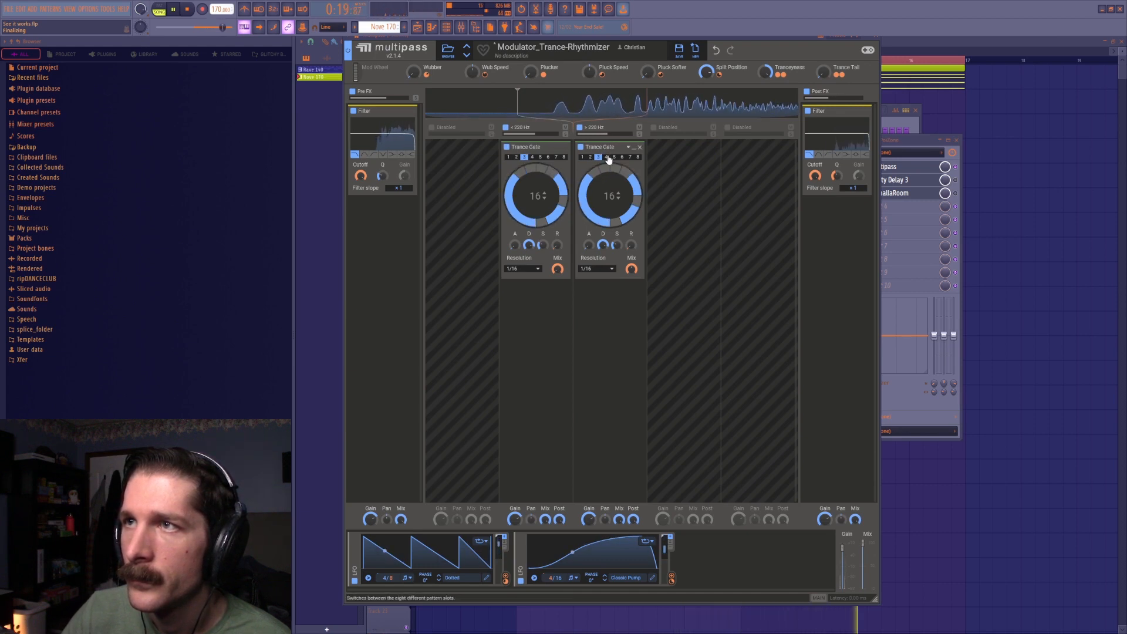
{"action": "left_click", "coordinate": [606, 157]}
{"action": "left_click", "coordinate": [614, 156]}
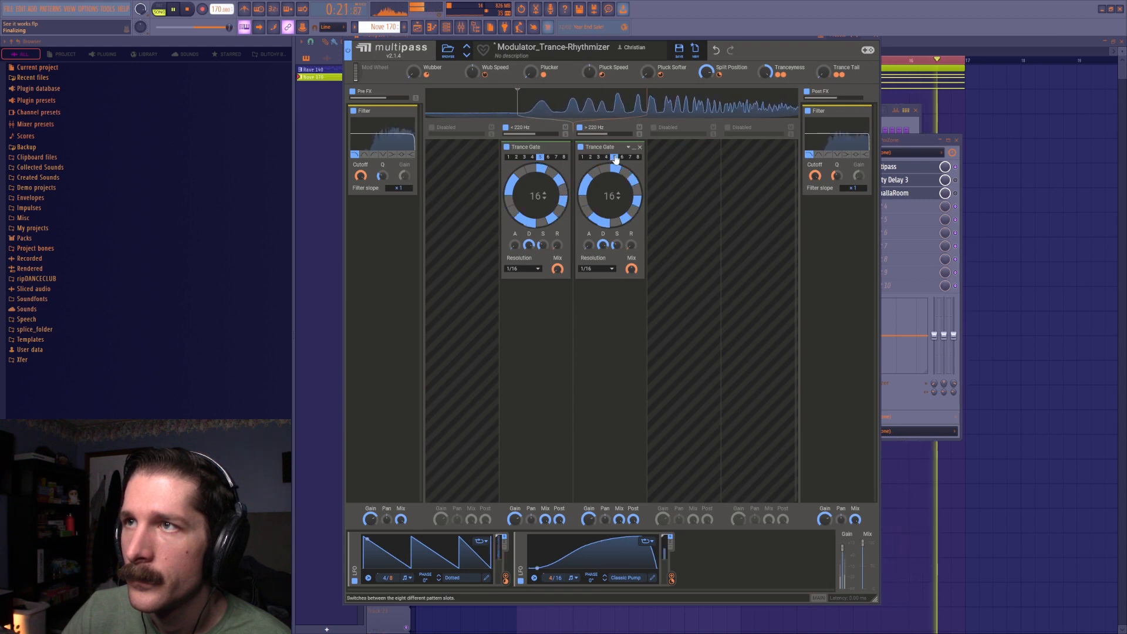
Set the resolution of both Trance Gates to 1/32
{"action": "left_click", "coordinate": [600, 269]}
{"action": "left_click", "coordinate": [583, 270]}
{"action": "left_click", "coordinate": [531, 270]}
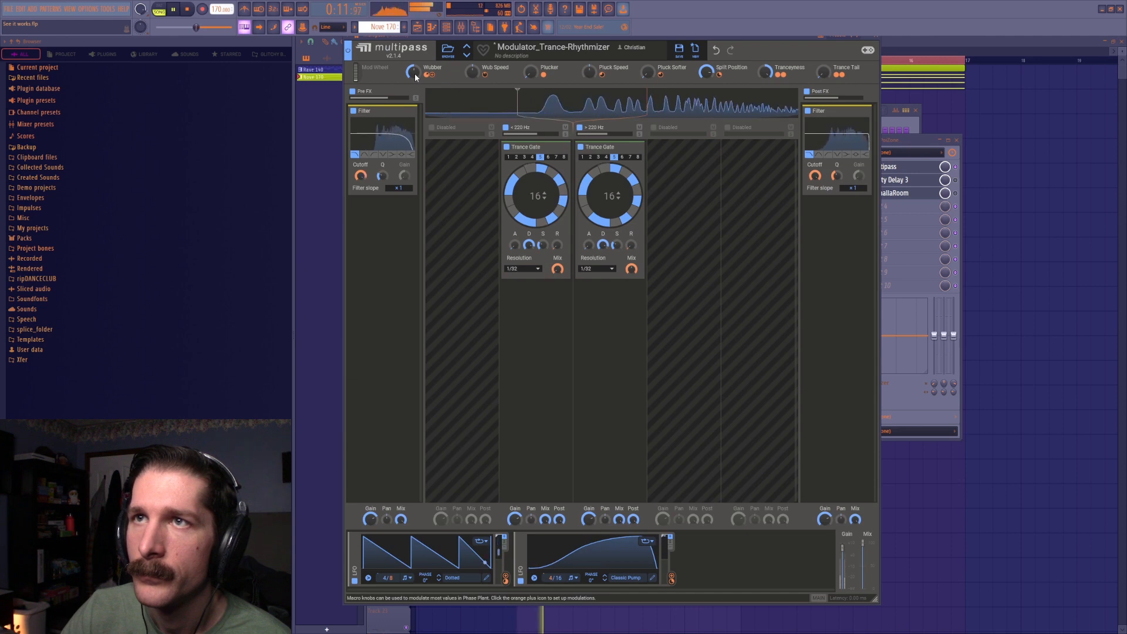
Lower the Wub Speed macro to -40 %, audition a high Plucker amount, reset Plucker to 0 % and stop playback
{"action": "left_click_drag", "start_coordinate": [473, 73], "coordinate": [472, 105]}
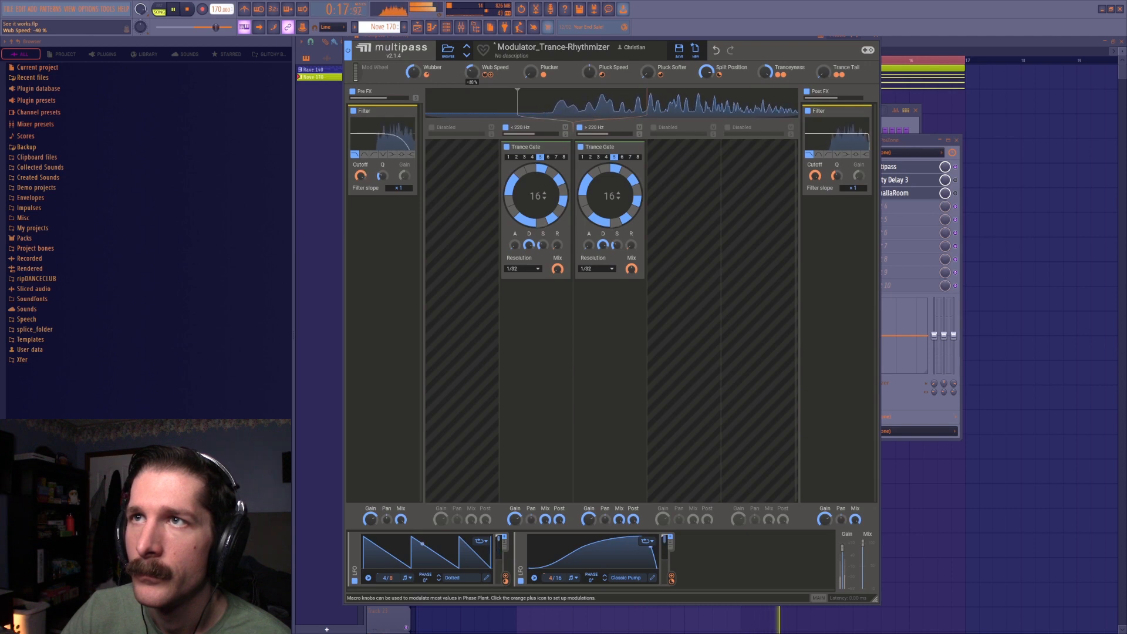
{"action": "left_click_drag", "start_coordinate": [531, 73], "coordinate": [531, 5]}
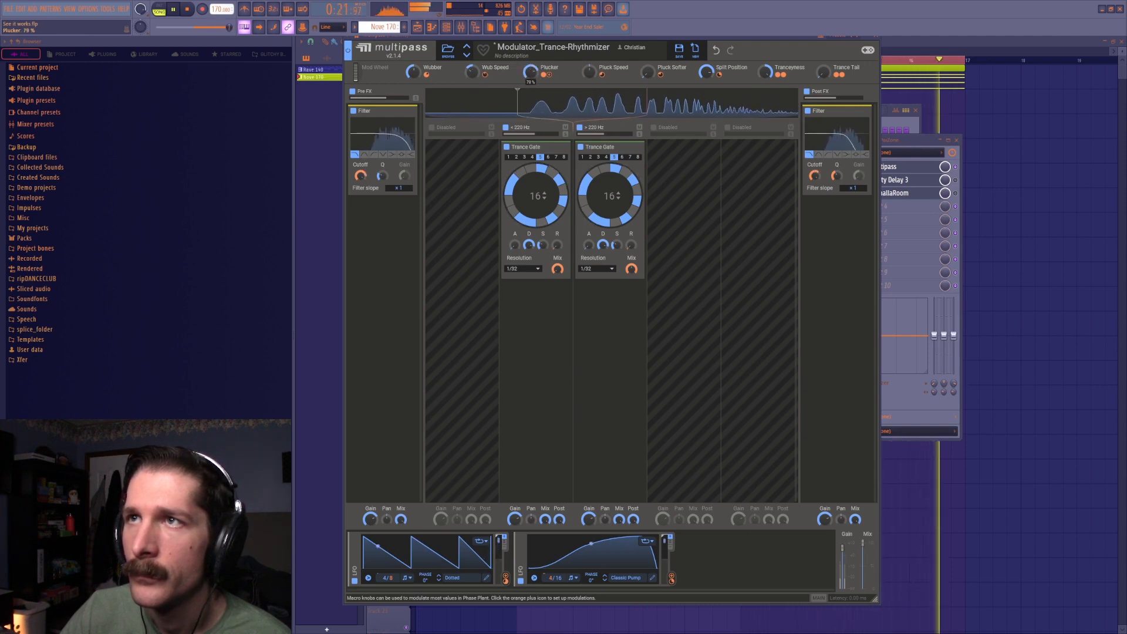
{"action": "double_click", "coordinate": [532, 72]}
{"action": "key", "text": "space"}
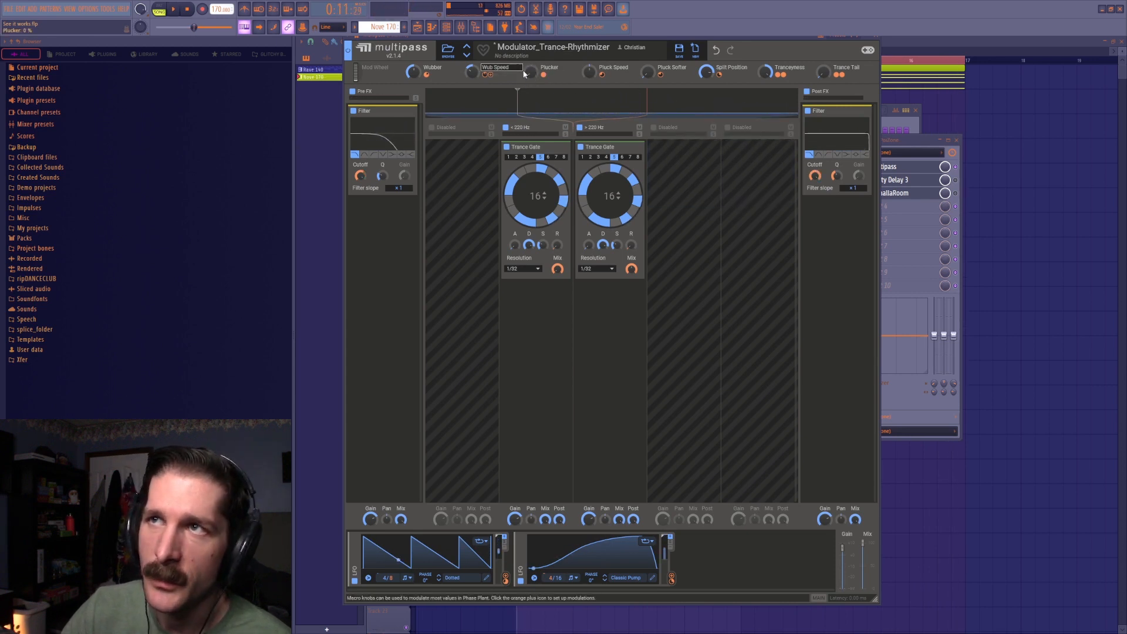
Replace Fruity Delay 3 on the PoiZone mixer track with ValhallaSupermassive
{"action": "left_click", "coordinate": [948, 207]}
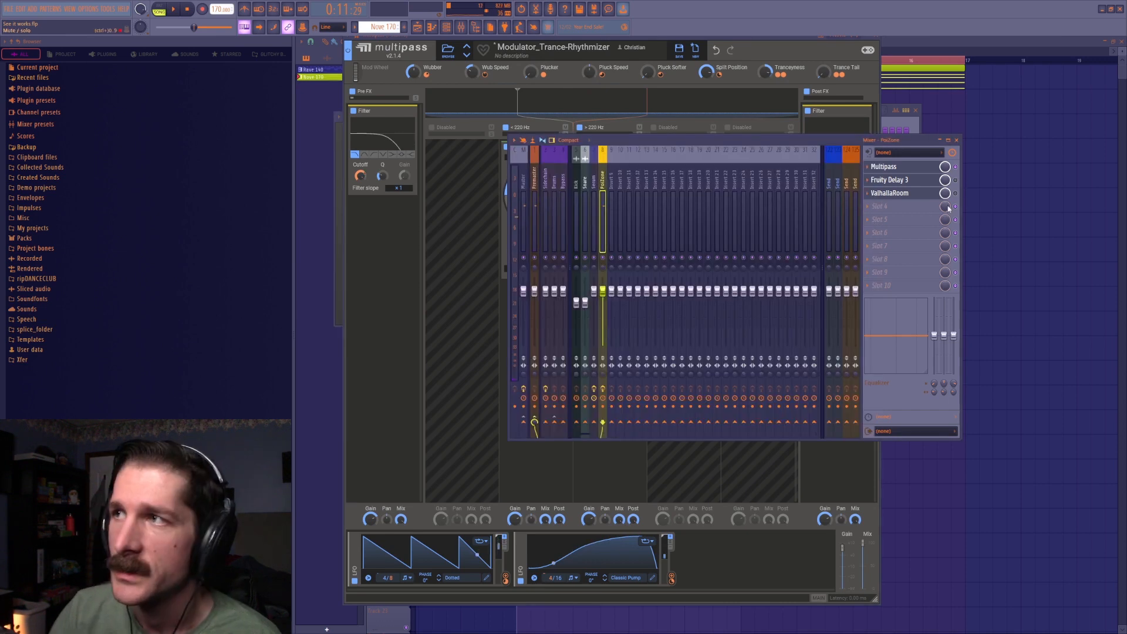
{"action": "left_click", "coordinate": [866, 186]}
{"action": "mouse_move", "coordinate": [874, 191]}
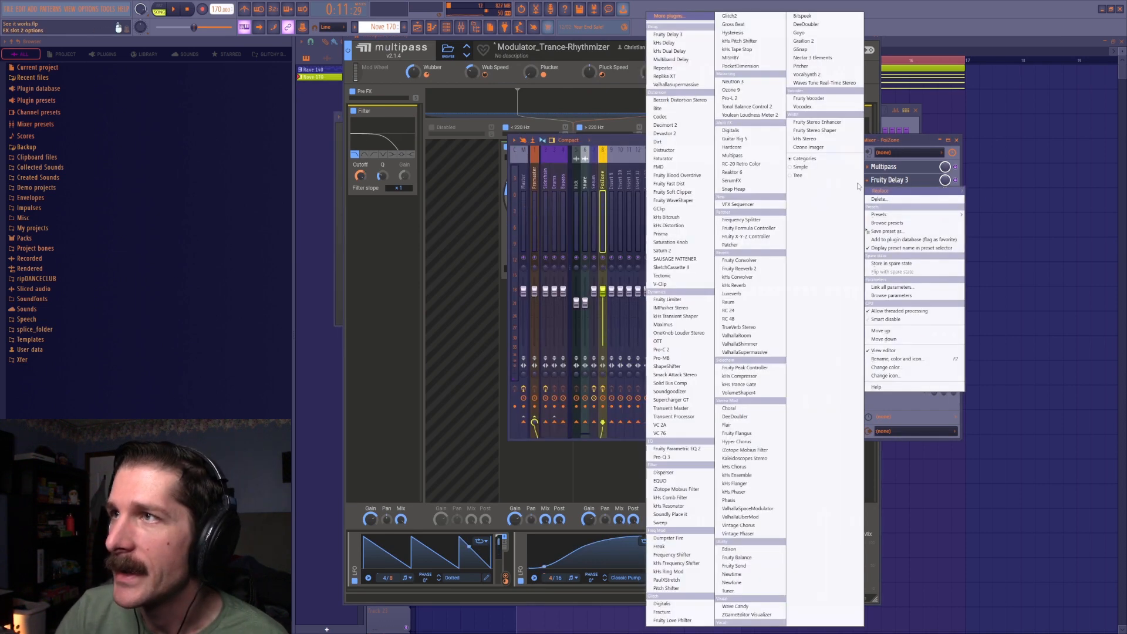
{"action": "left_click", "coordinate": [745, 352]}
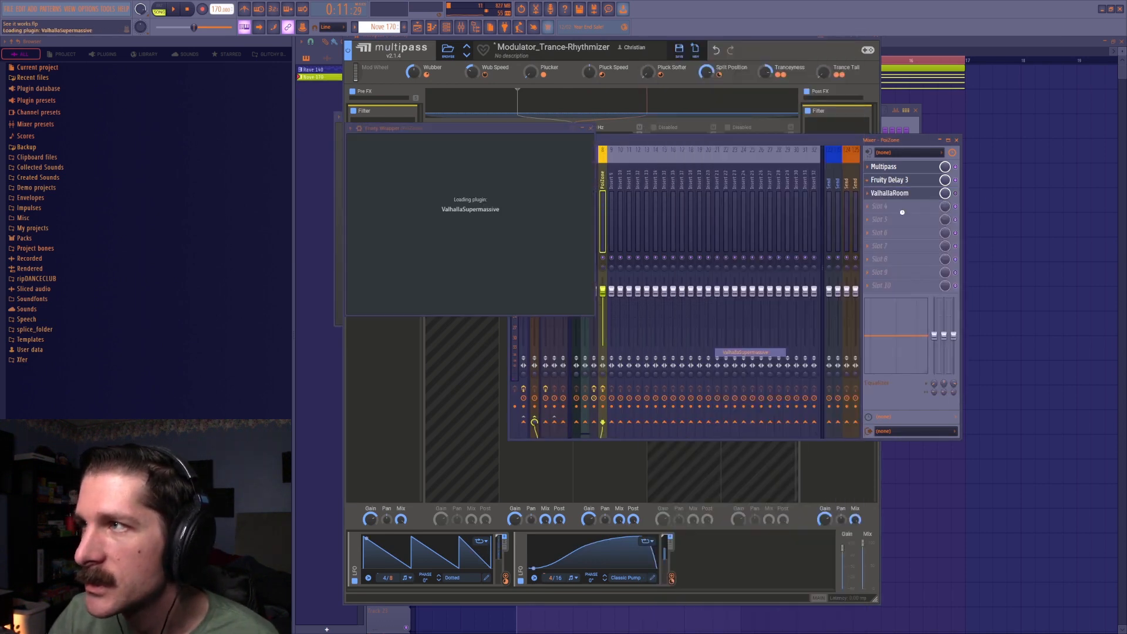
Load the CirrusMajor8thNote preset from ValhallaSupermassive's eighth-note echo presets
{"action": "left_click", "coordinate": [614, 289]}
{"action": "mouse_move", "coordinate": [591, 379]}
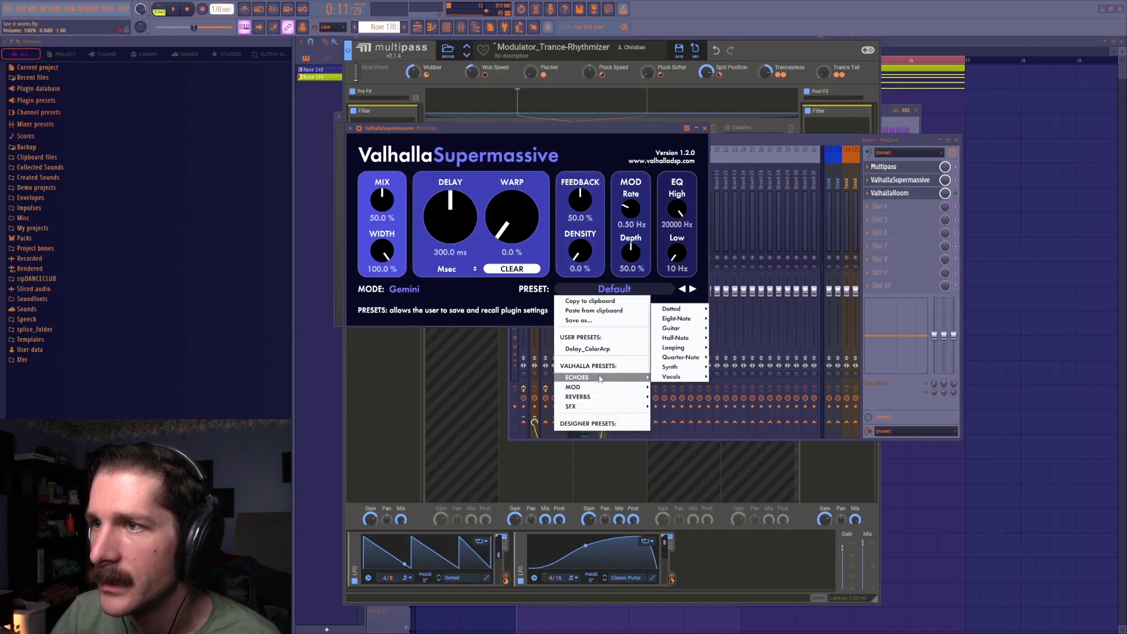
{"action": "mouse_move", "coordinate": [677, 322]}
{"action": "left_click", "coordinate": [737, 308]}
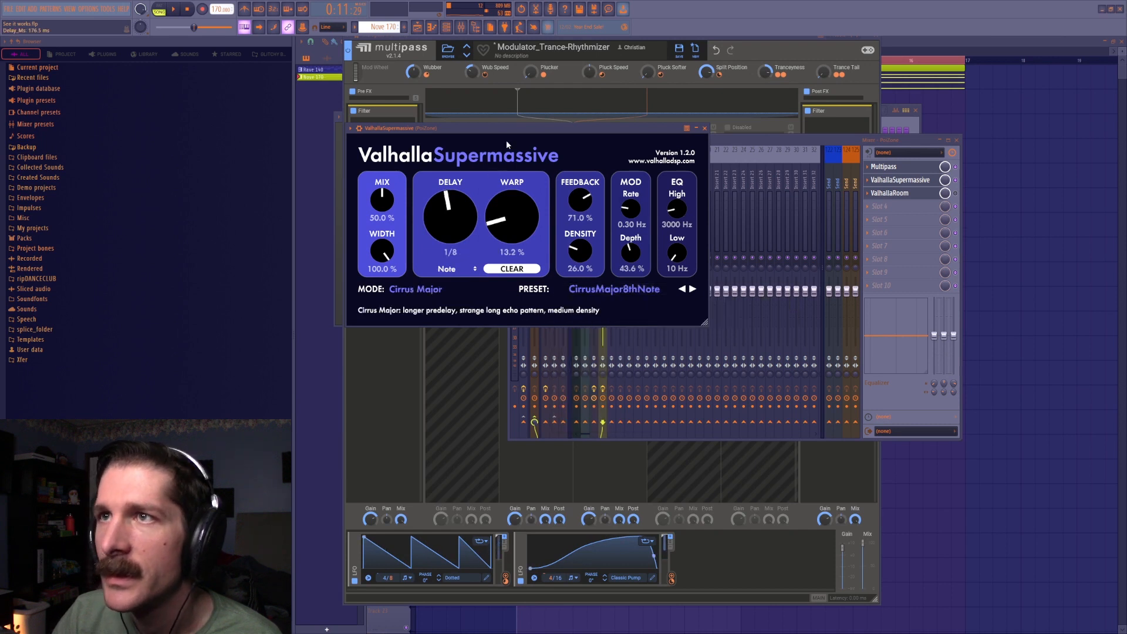
Set ValhallaSupermassive's mix to 100 %, lock the mix level and audition the clip
{"action": "left_click_drag", "start_coordinate": [472, 125], "coordinate": [590, 188]}
{"action": "left_click_drag", "start_coordinate": [501, 263], "coordinate": [530, 187]}
{"action": "left_click", "coordinate": [503, 245]}
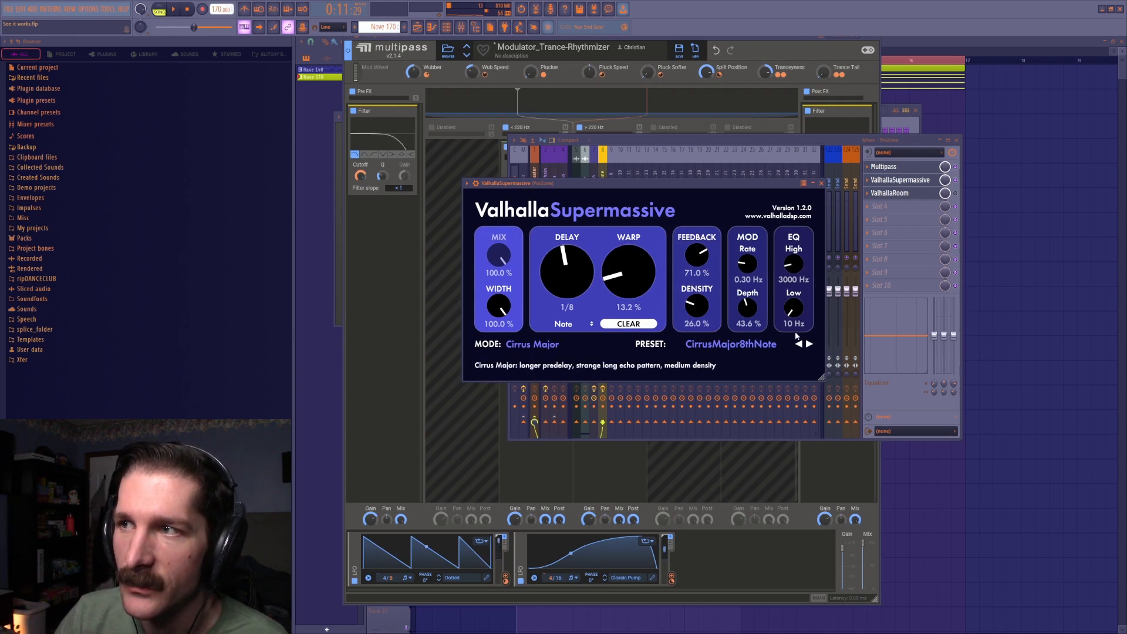
{"action": "key", "text": "space"}
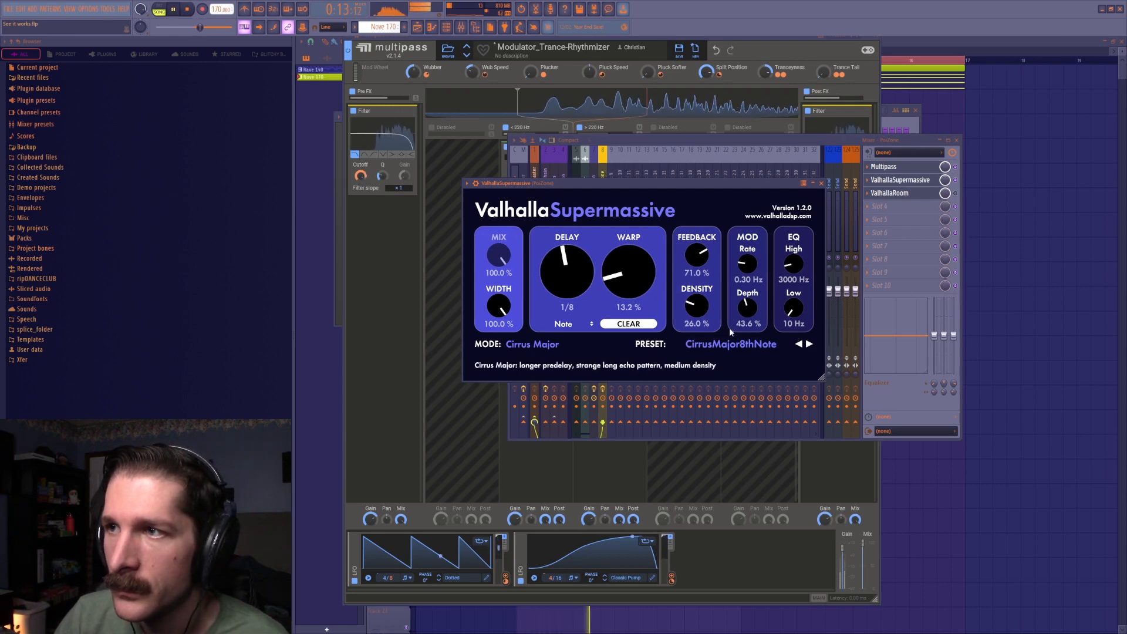
Switch ValhallaSupermassive to the Echoes Out Of The Way preset and move its window clear of the mixer's effect slots
{"action": "left_click", "coordinate": [808, 344]}
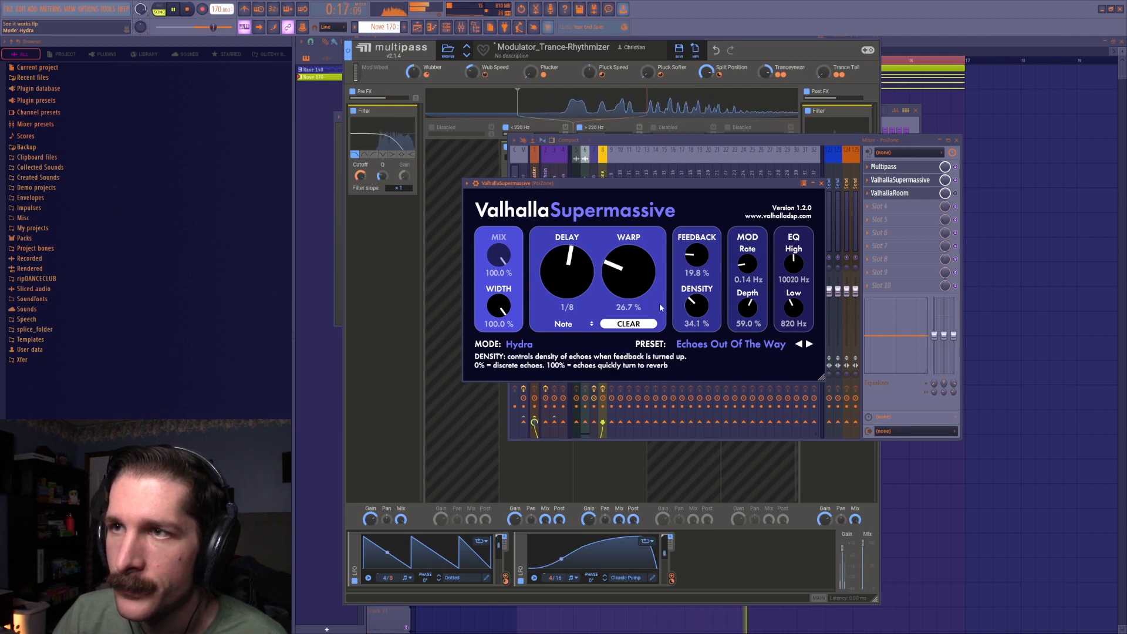
{"action": "left_click_drag", "start_coordinate": [568, 187], "coordinate": [568, 195]}
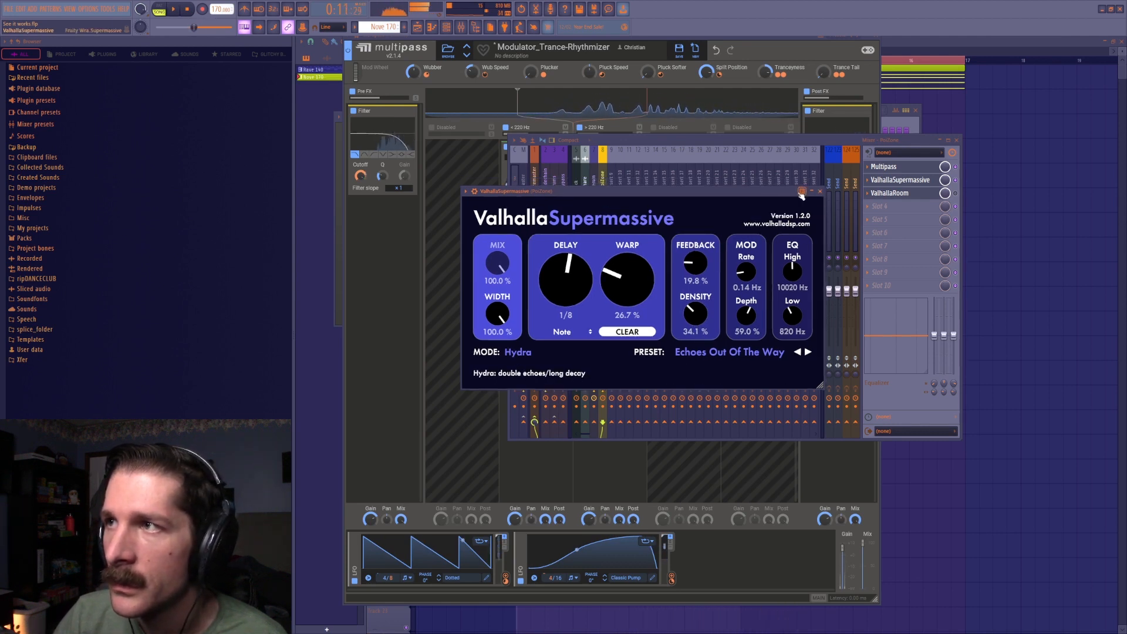
{"action": "left_click_drag", "start_coordinate": [801, 196], "coordinate": [766, 196]}
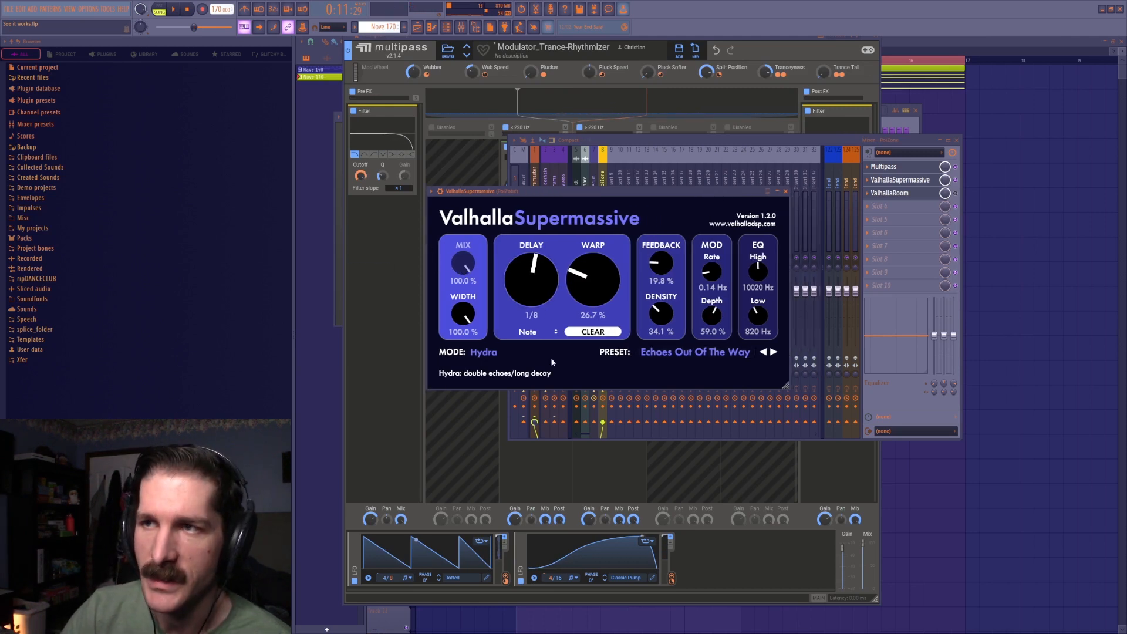
Adjust ValhallaSupermassive's mix by ear during playback, settling on 30 %
{"action": "scroll", "coordinate": [463, 263], "scroll_direction": "down", "scroll_amount": 8}
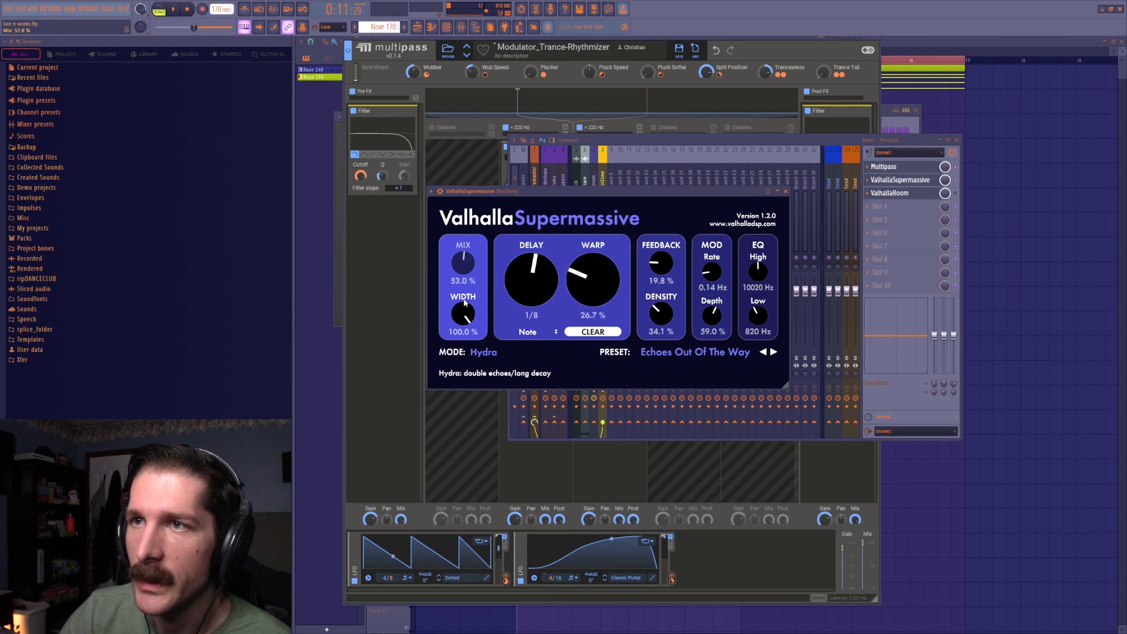
{"action": "double_click", "coordinate": [464, 262]}
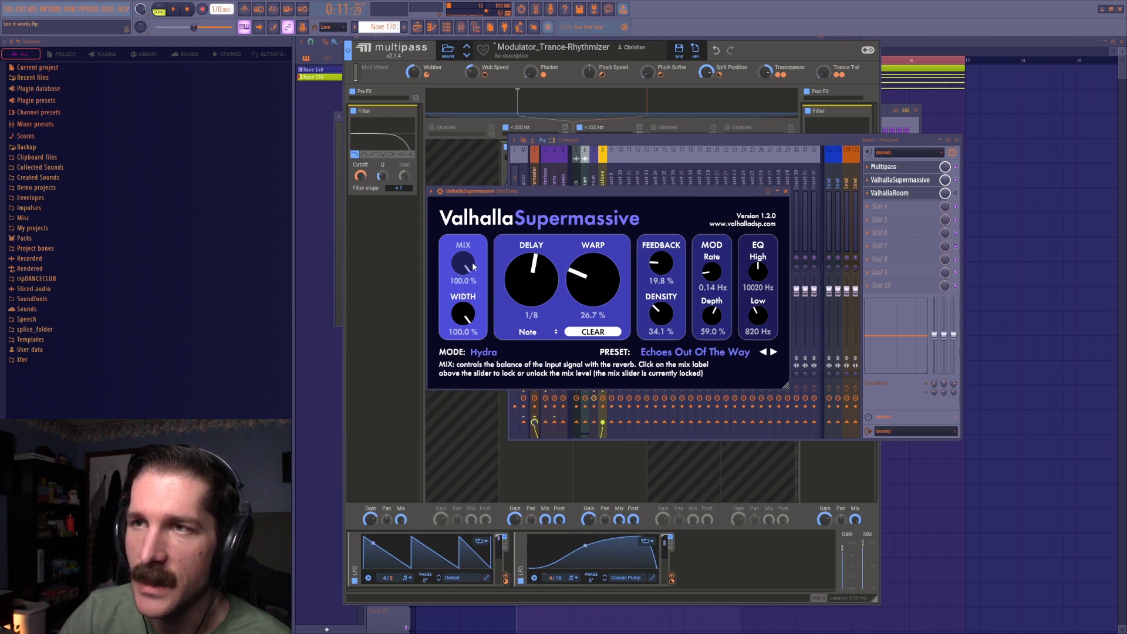
{"action": "left_click_drag", "start_coordinate": [470, 273], "coordinate": [478, 306]}
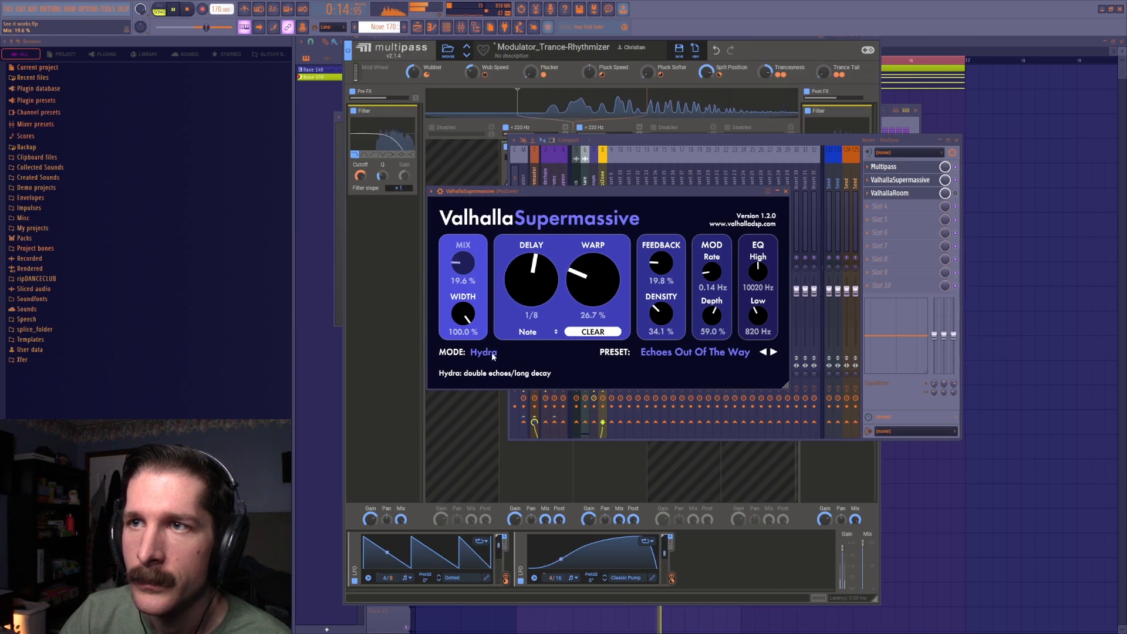
{"action": "left_click_drag", "start_coordinate": [495, 356], "coordinate": [545, 347]}
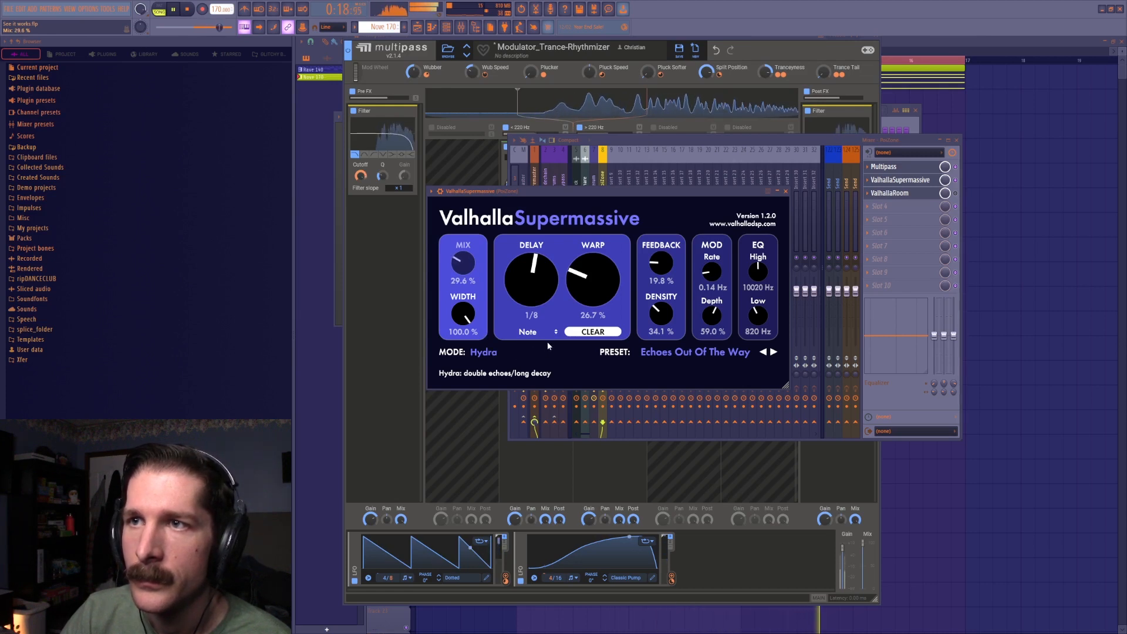
{"action": "key", "text": "space"}
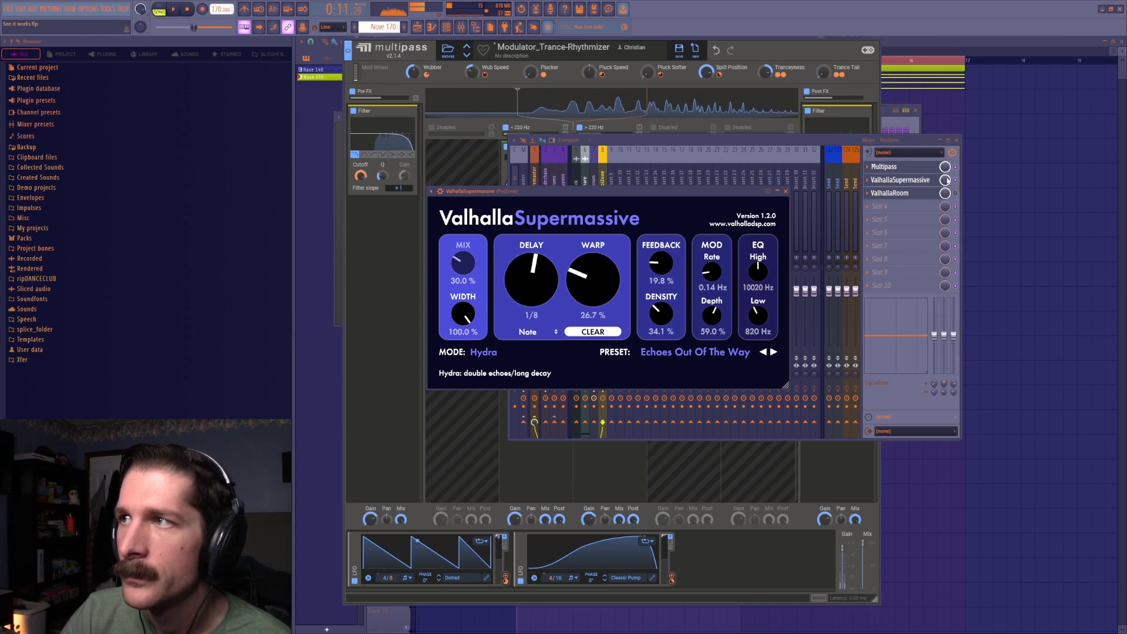
Replace the ValhallaRoom effect in the third slot with a fresh ValhallaRoom at default settings
{"action": "left_click", "coordinate": [889, 193]}
{"action": "right_click", "coordinate": [889, 193]}
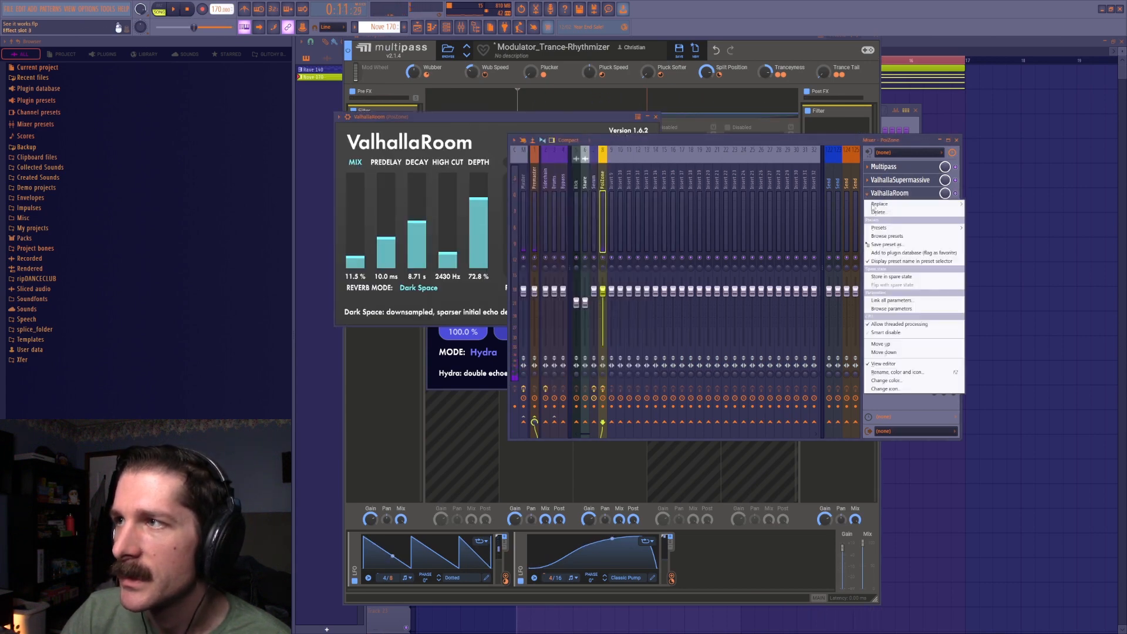
{"action": "mouse_move", "coordinate": [880, 203]}
{"action": "left_click", "coordinate": [737, 335]}
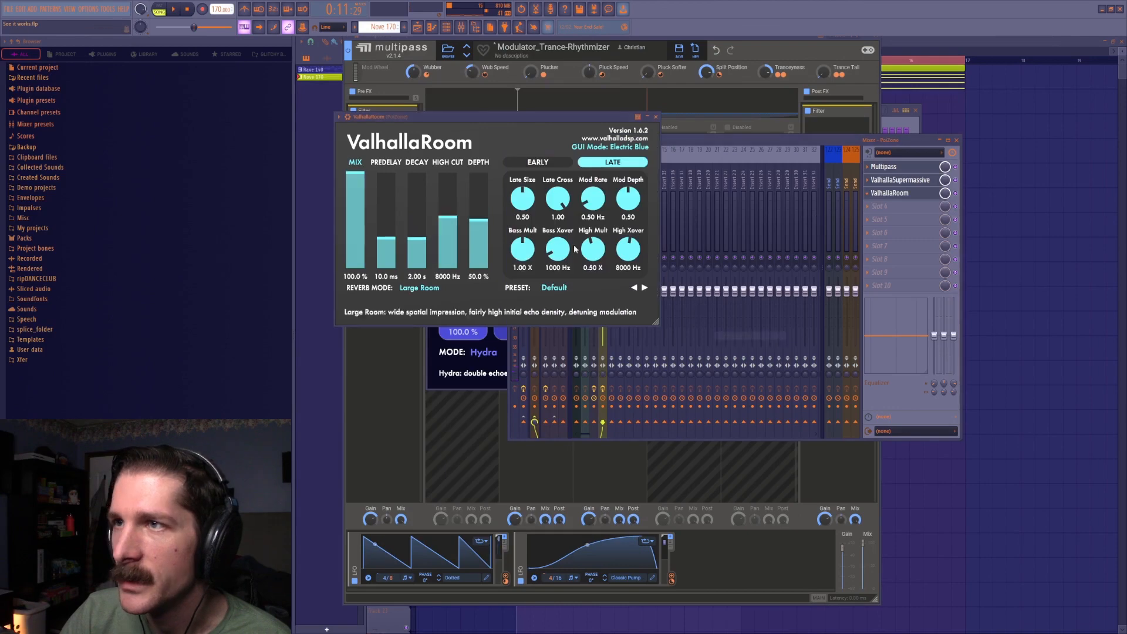
Set ValhallaRoom's decay to 12.48 s and its reverb mode to Narcissus while auditioning the clip
{"action": "left_click_drag", "start_coordinate": [547, 116], "coordinate": [654, 180]}
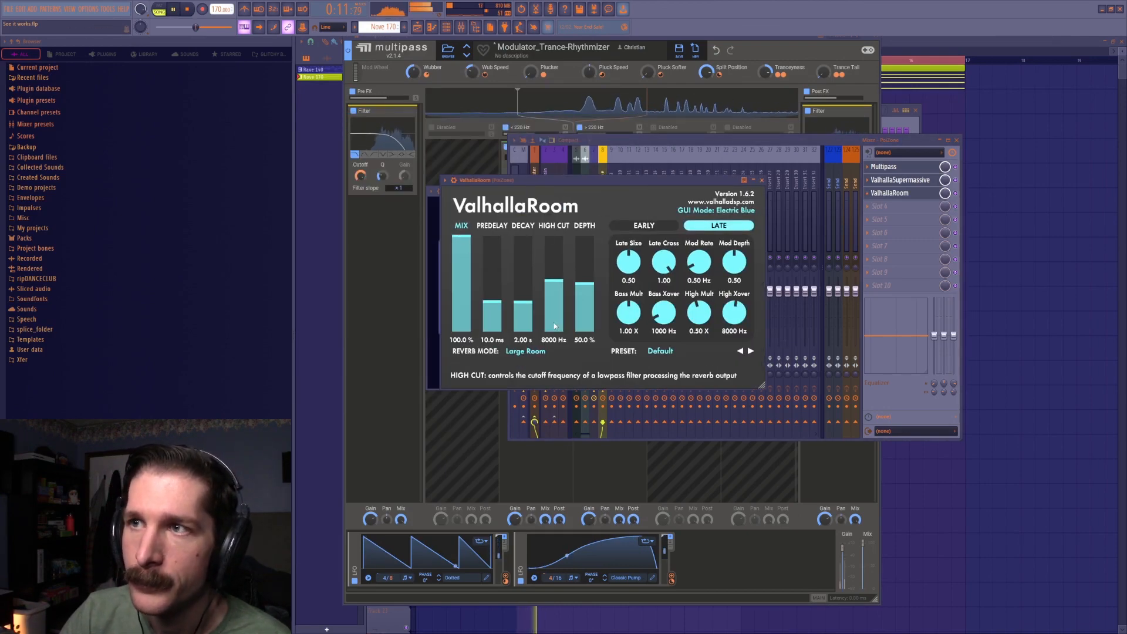
{"action": "left_click_drag", "start_coordinate": [524, 303], "coordinate": [524, 301]}
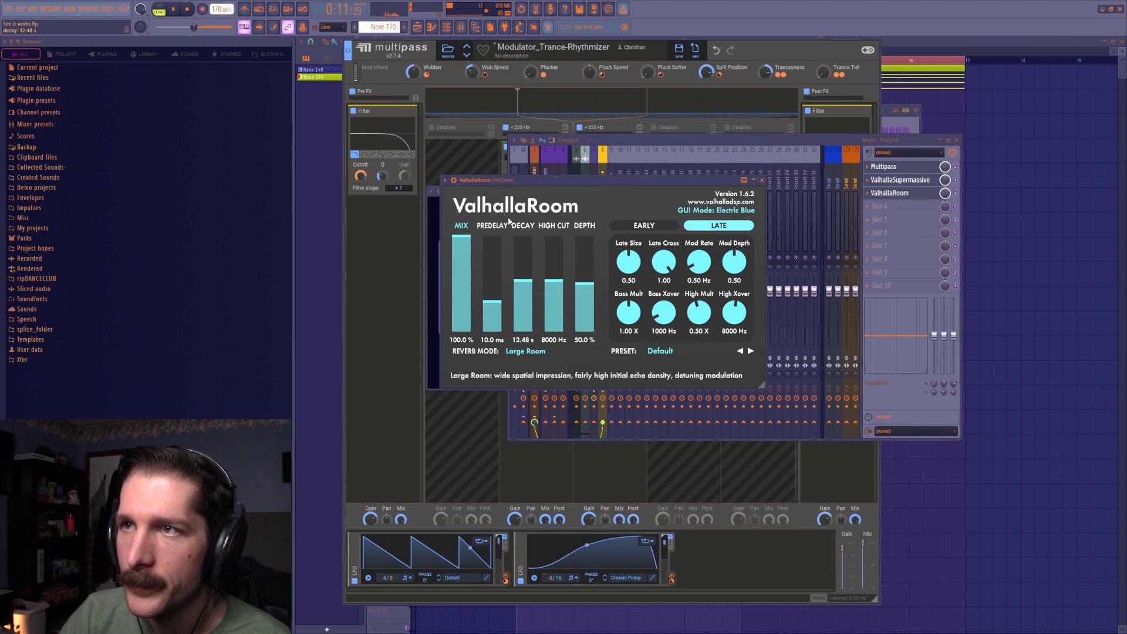
{"action": "left_click_drag", "start_coordinate": [536, 181], "coordinate": [541, 196]}
{"action": "key", "text": "space"}
{"action": "left_click", "coordinate": [529, 367]}
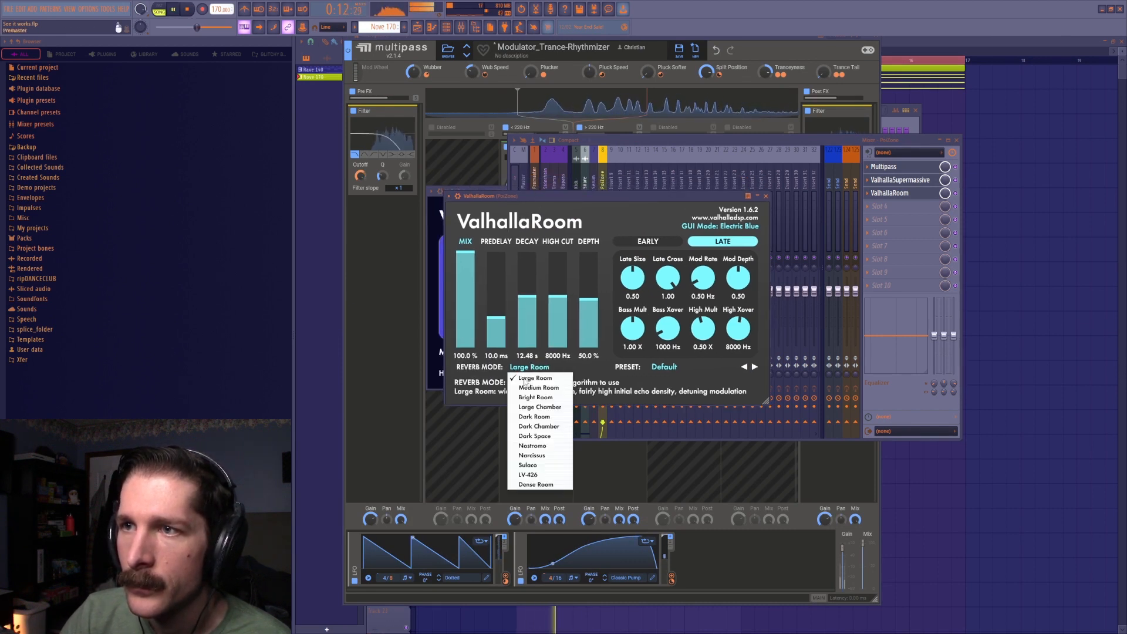
{"action": "left_click", "coordinate": [531, 455]}
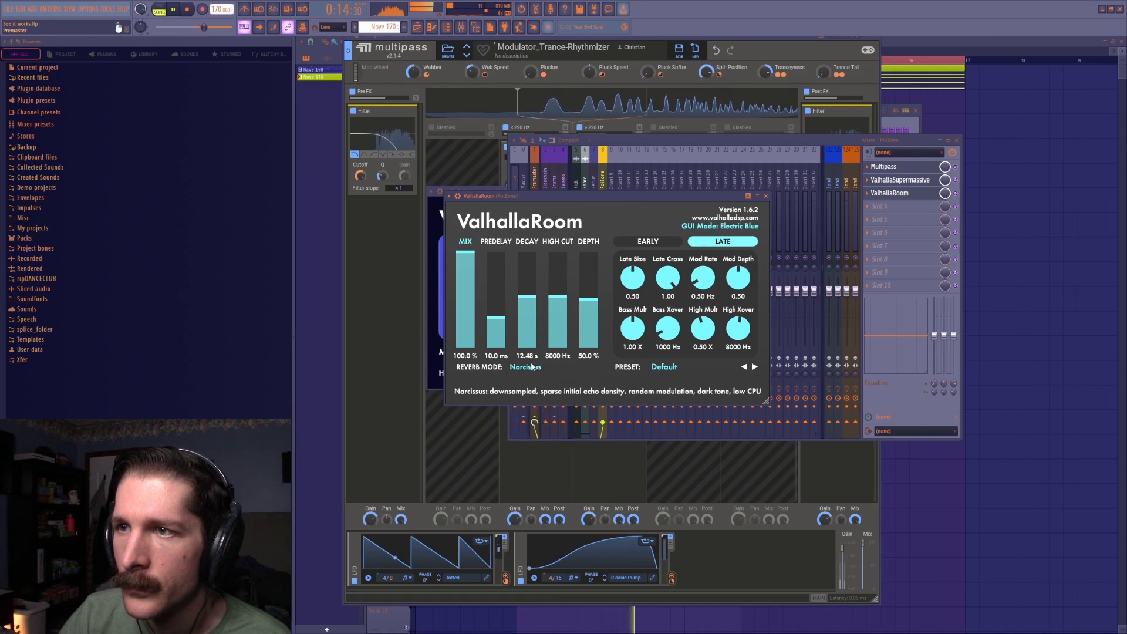
Set ValhallaRoom's high cut to 2500 Hz and audition the darker reverb
{"action": "left_click_drag", "start_coordinate": [540, 198], "coordinate": [535, 170]}
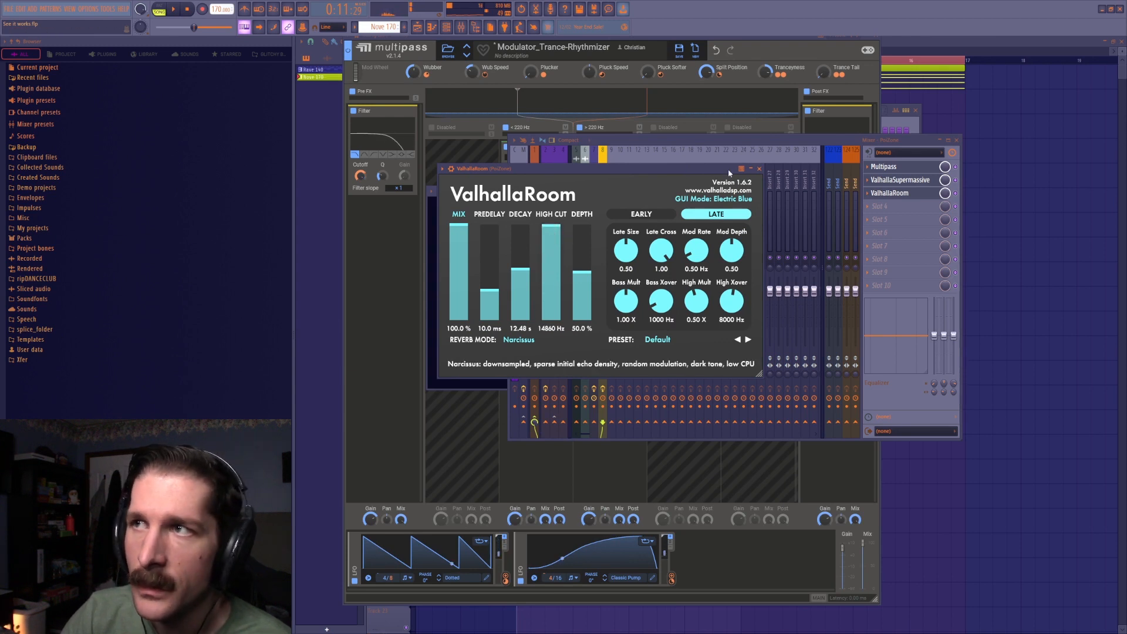
{"action": "key", "text": "space"}
{"action": "left_click_drag", "start_coordinate": [552, 234], "coordinate": [570, 306]}
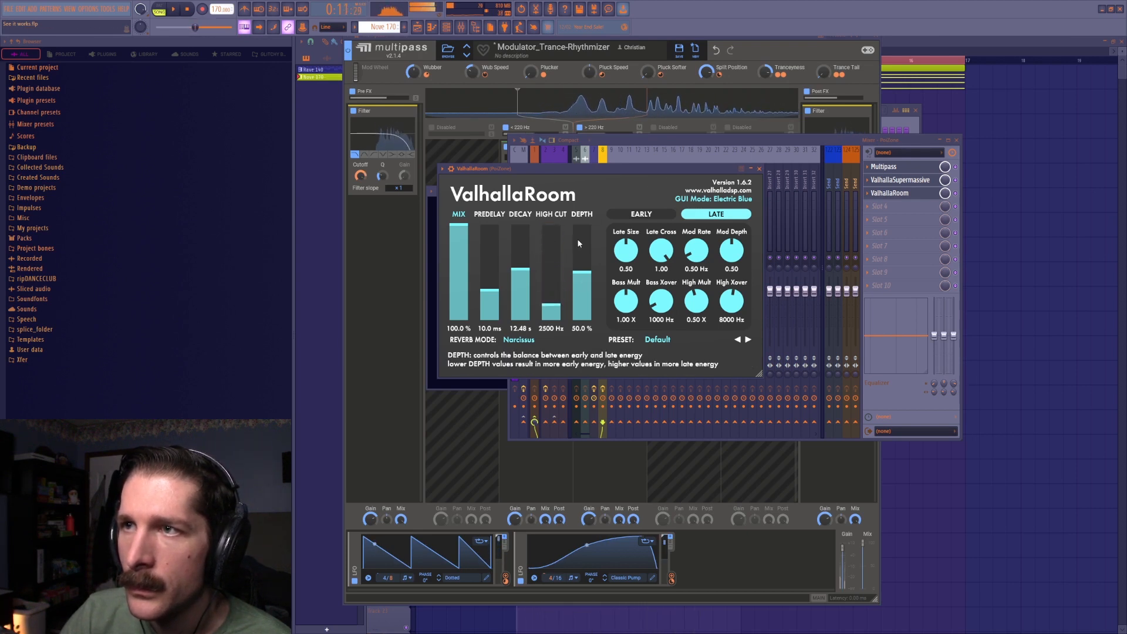
{"action": "key", "text": "space"}
Check ValhallaRoom's early reverb controls, return to the late ones, and set the depth to 86.6 % while auditioning the clip
{"action": "left_click_drag", "start_coordinate": [580, 167], "coordinate": [579, 177]}
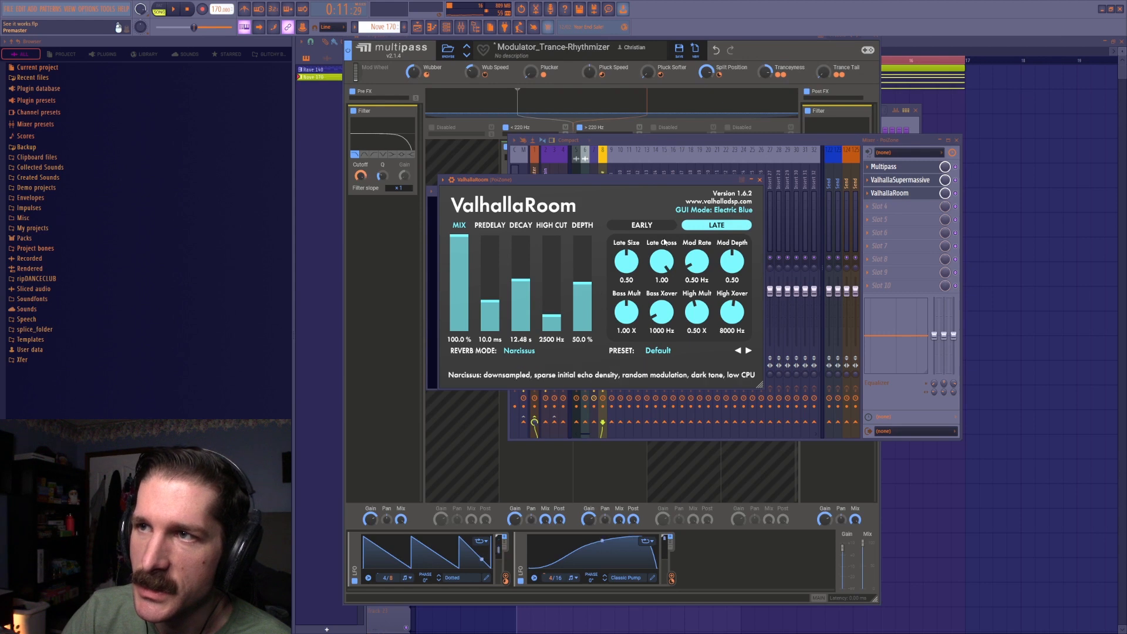
{"action": "left_click", "coordinate": [641, 225]}
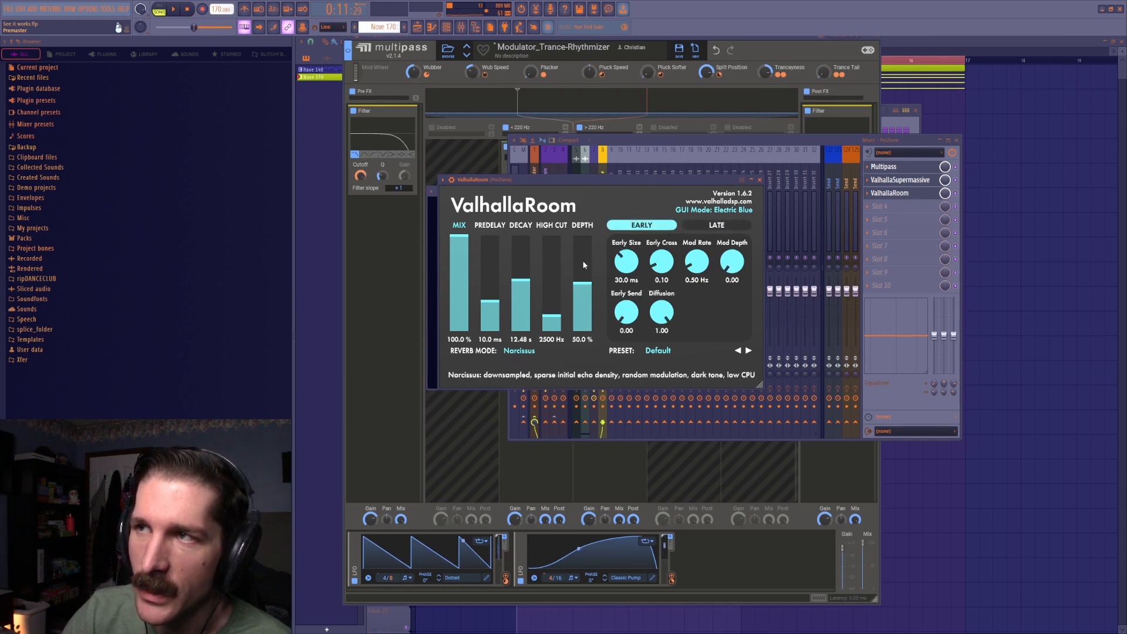
{"action": "left_click", "coordinate": [728, 224]}
{"action": "key", "text": "space"}
{"action": "left_click_drag", "start_coordinate": [575, 290], "coordinate": [596, 255]}
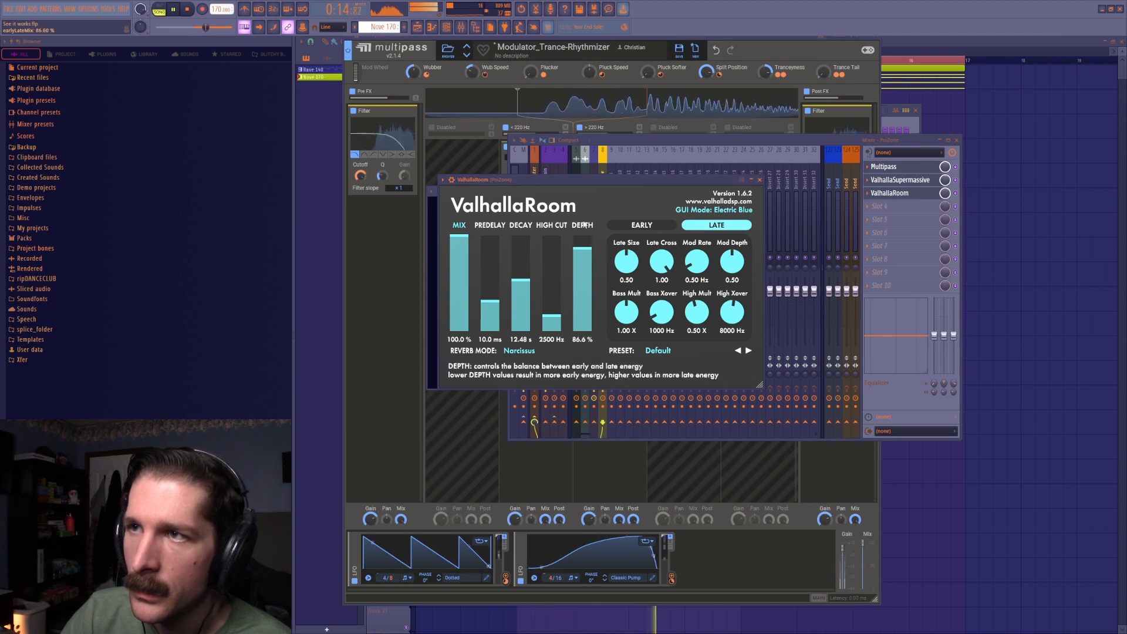
{"action": "left_click_drag", "start_coordinate": [590, 180], "coordinate": [590, 191]}
{"action": "left_click", "coordinate": [176, 9]}
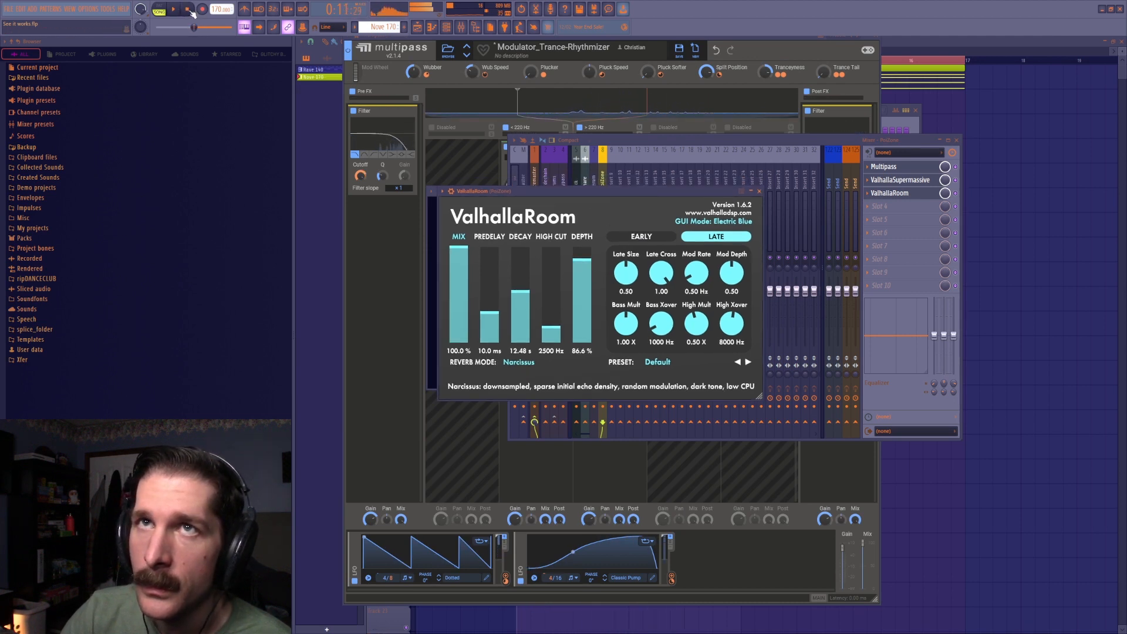
Adjust ValhallaRoom's mix by ear during playback, settling on 11.5 %, and bring the Multipass window back to the front
{"action": "left_click_drag", "start_coordinate": [508, 192], "coordinate": [514, 176]}
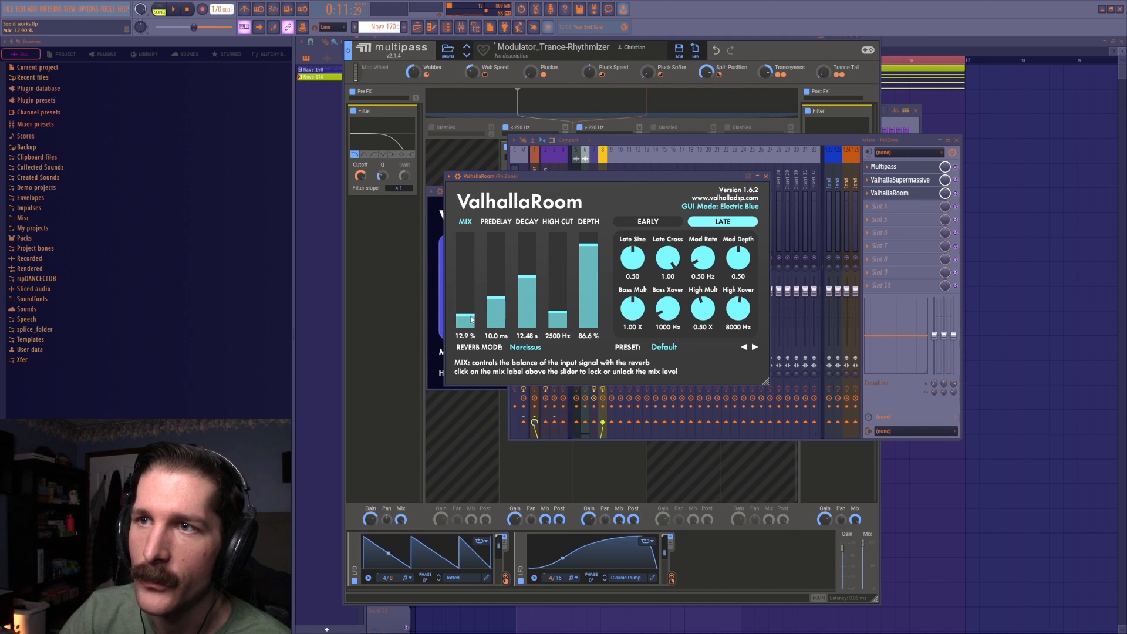
{"action": "left_click_drag", "start_coordinate": [495, 176], "coordinate": [496, 176]}
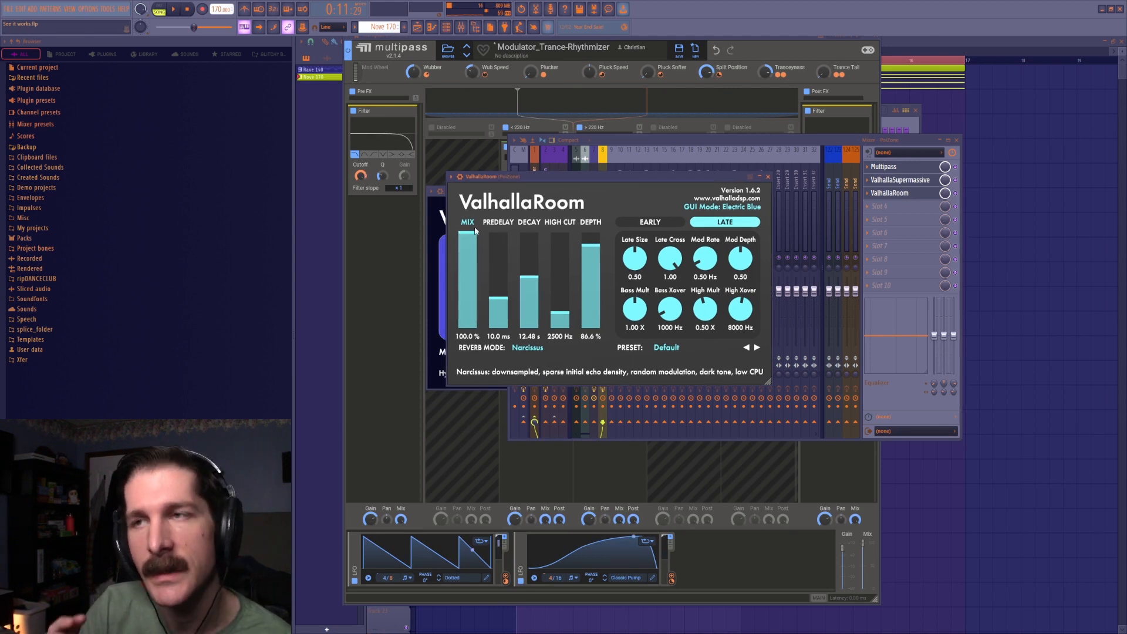
{"action": "key", "text": "space"}
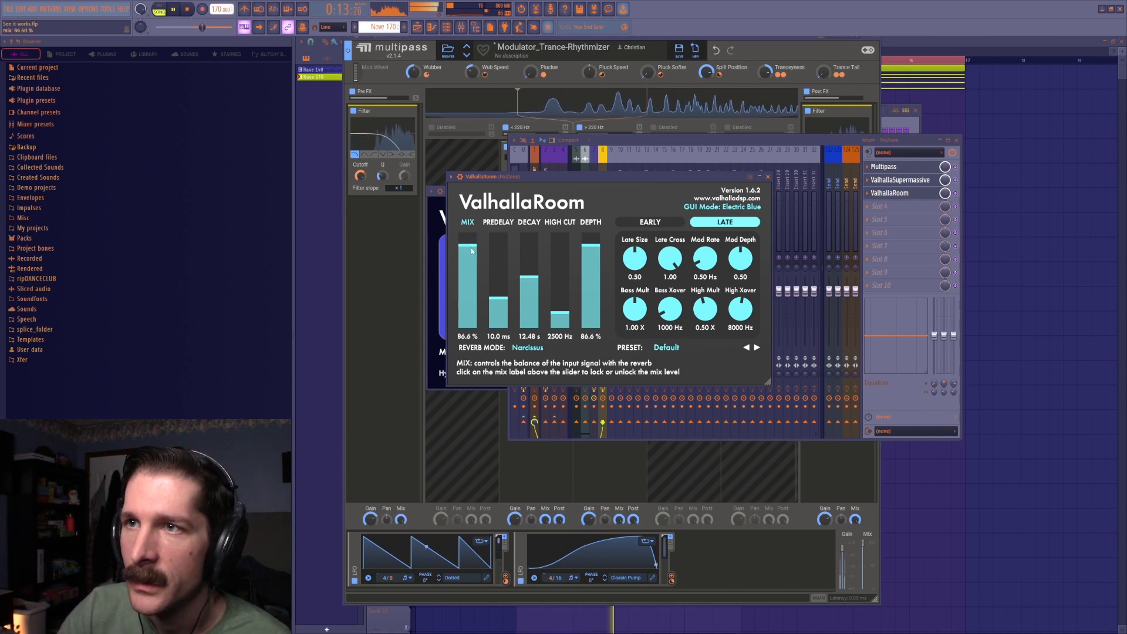
{"action": "left_click_drag", "start_coordinate": [476, 267], "coordinate": [495, 295]}
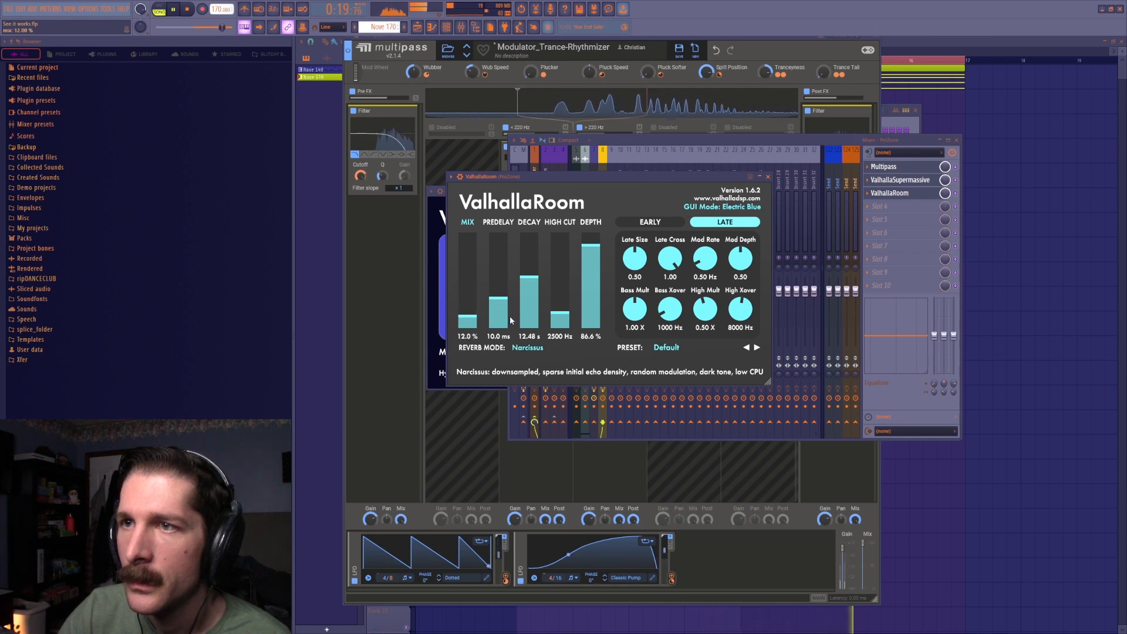
{"action": "left_click", "coordinate": [959, 201]}
{"action": "left_click", "coordinate": [463, 332]}
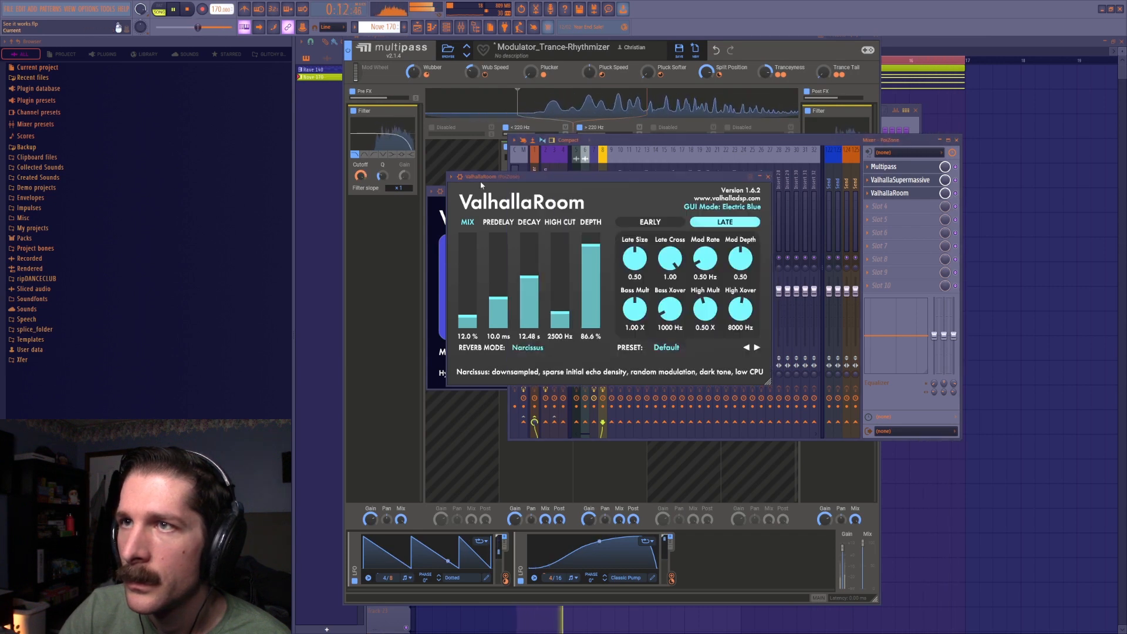
{"action": "left_click_drag", "start_coordinate": [462, 331], "coordinate": [465, 321]}
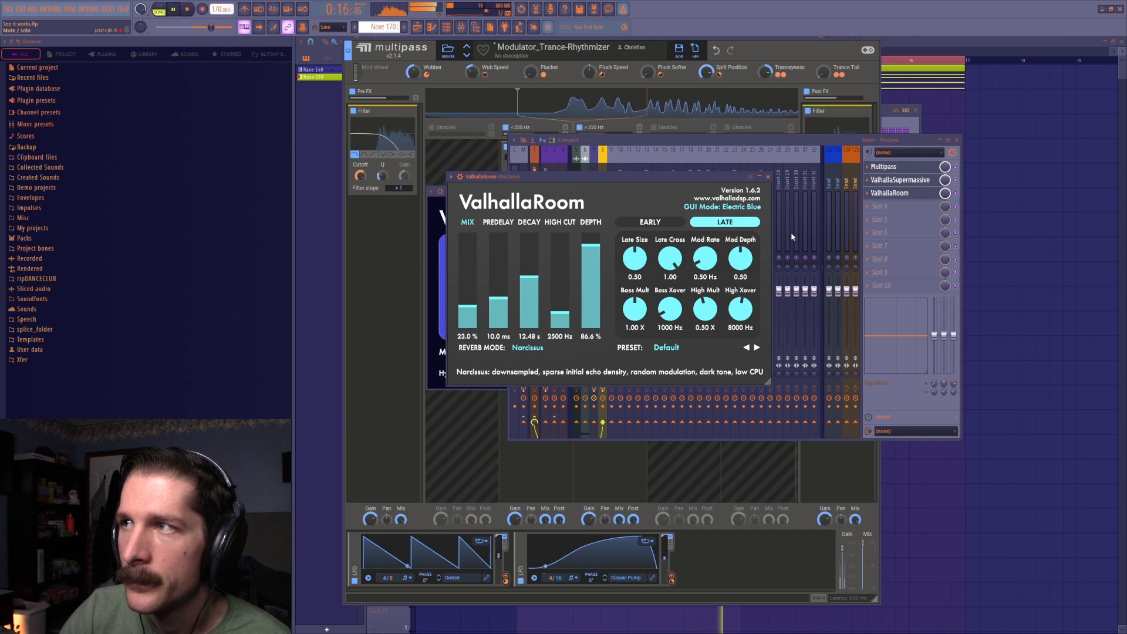
{"action": "left_click_drag", "start_coordinate": [472, 306], "coordinate": [480, 316]}
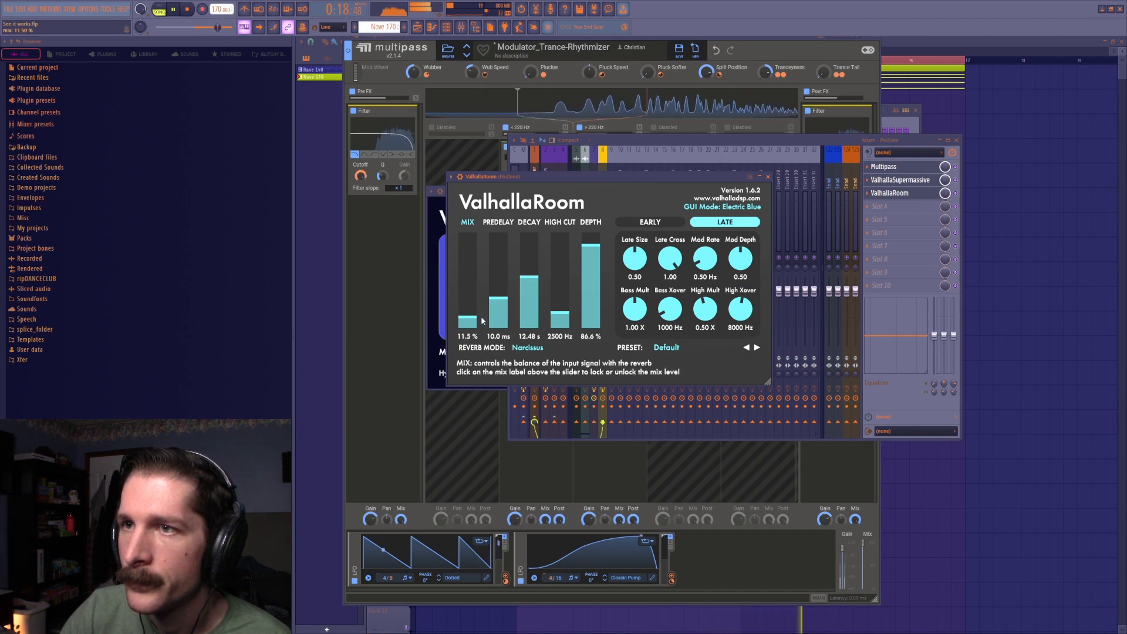
{"action": "left_click", "coordinate": [188, 10]}
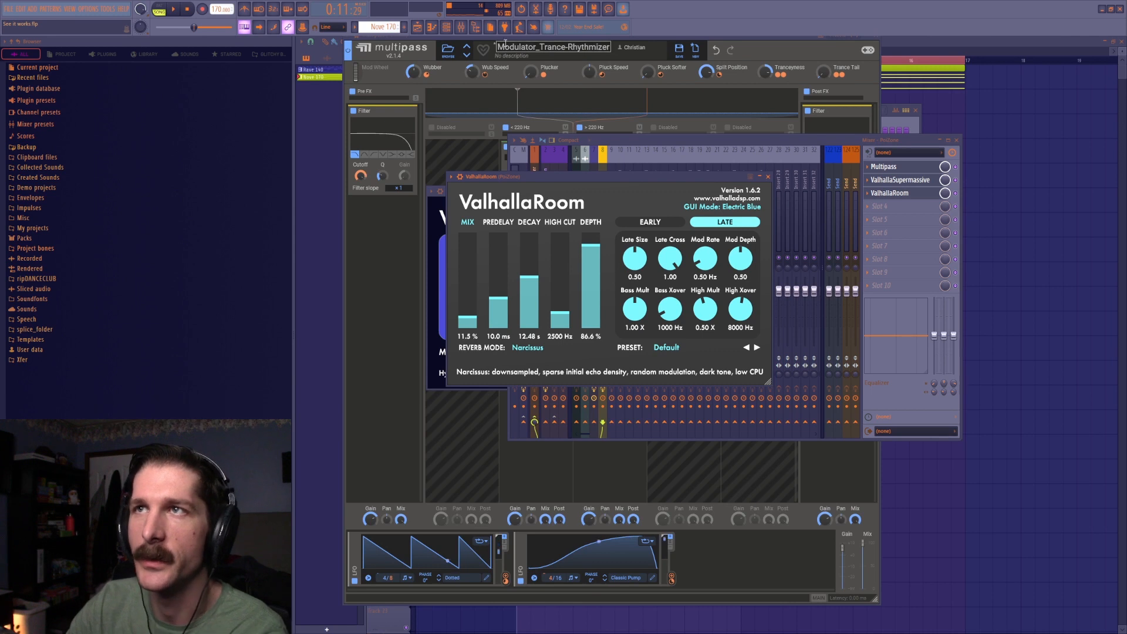
{"action": "left_click", "coordinate": [427, 134]}
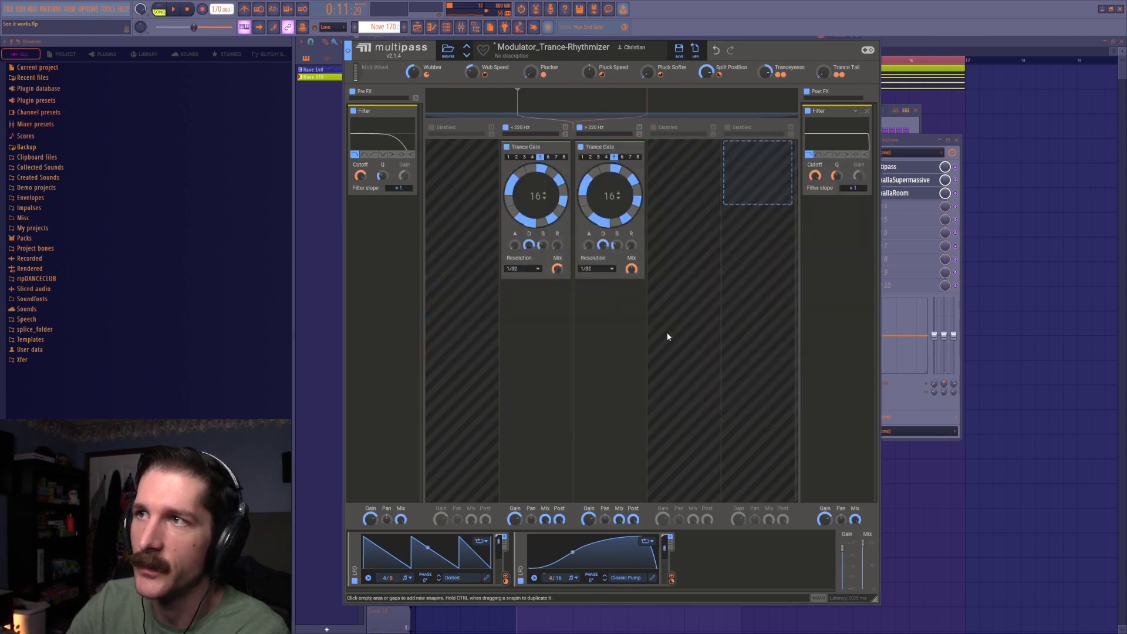